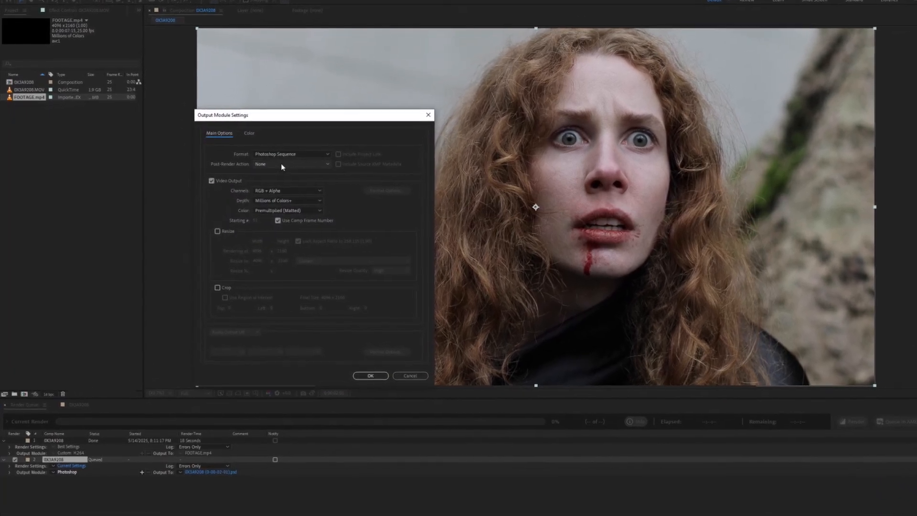
# - Set the output module's post-render action to Import & Replace Usage and its depth to Trillions of Colors+
pyautogui.click(282, 165)
pyautogui.click(279, 191)
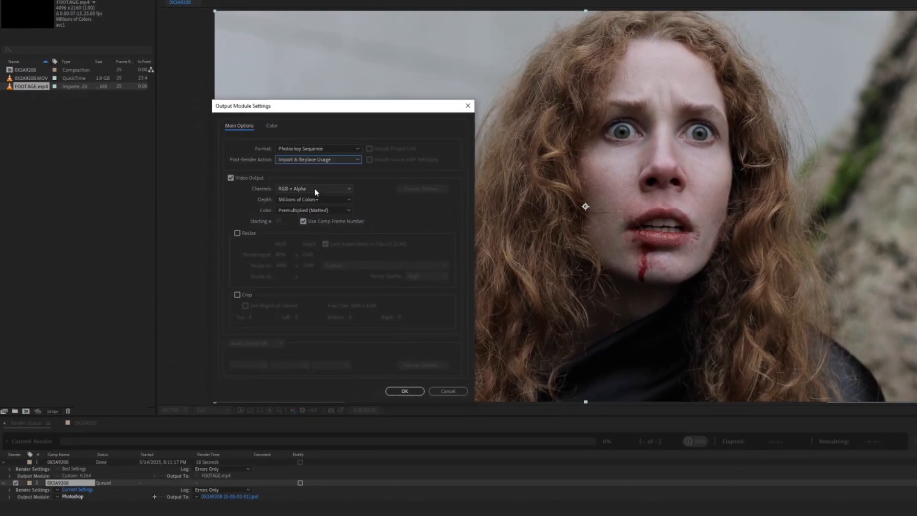
pyautogui.click(315, 199)
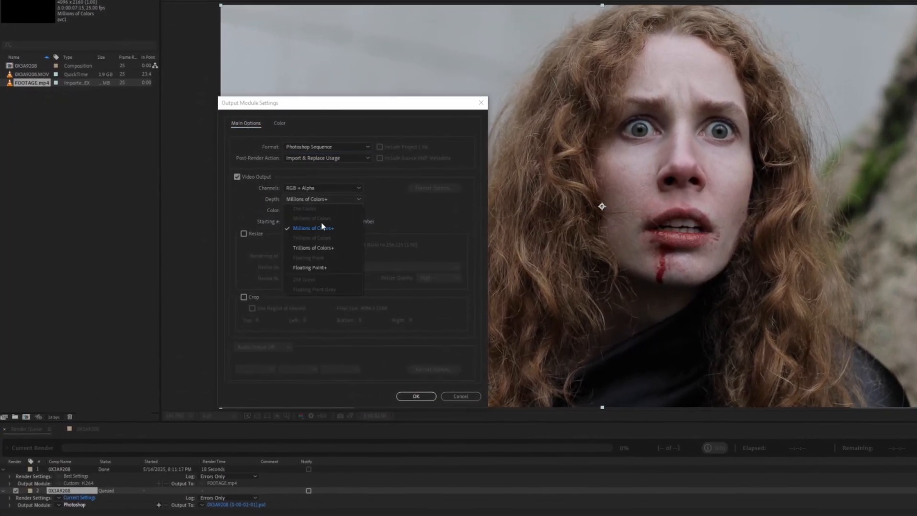
pyautogui.click(315, 246)
# - Enable Preserve RGB in the output module's color options and accept the settings for the Photoshop frame
pyautogui.click(272, 125)
pyautogui.click(289, 151)
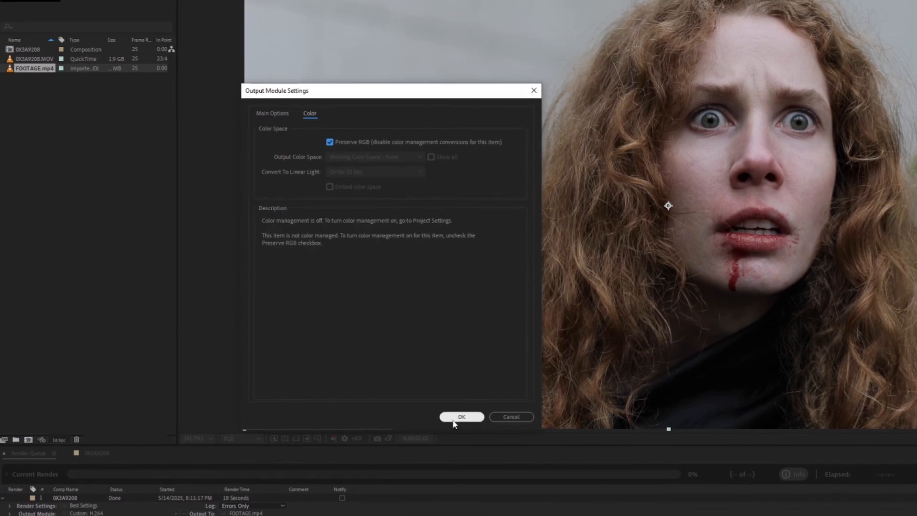
pyautogui.click(449, 411)
pyautogui.click(200, 446)
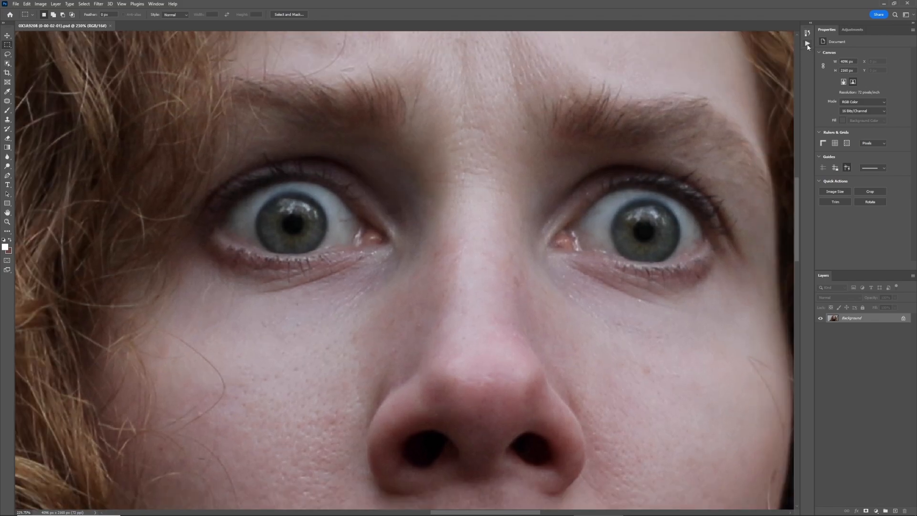
# - Switch to Photoshop and run the FS 16-bit frequency separation action on the exported frame
pyautogui.click(807, 44)
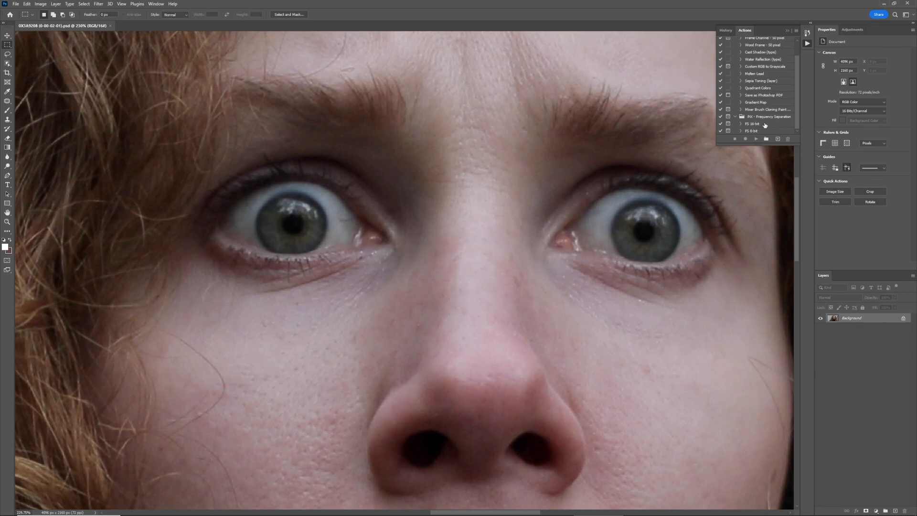
pyautogui.click(765, 124)
pyautogui.click(756, 139)
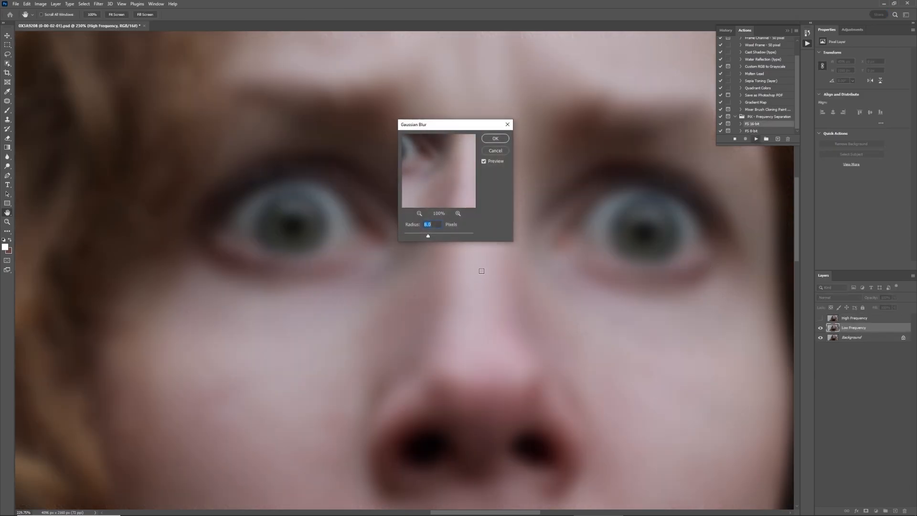
# - Reduce the Gaussian Blur radius for the Low Frequency layer to under 4 pixels and apply it
pyautogui.moveTo(404, 236); pyautogui.dragTo(418, 236)
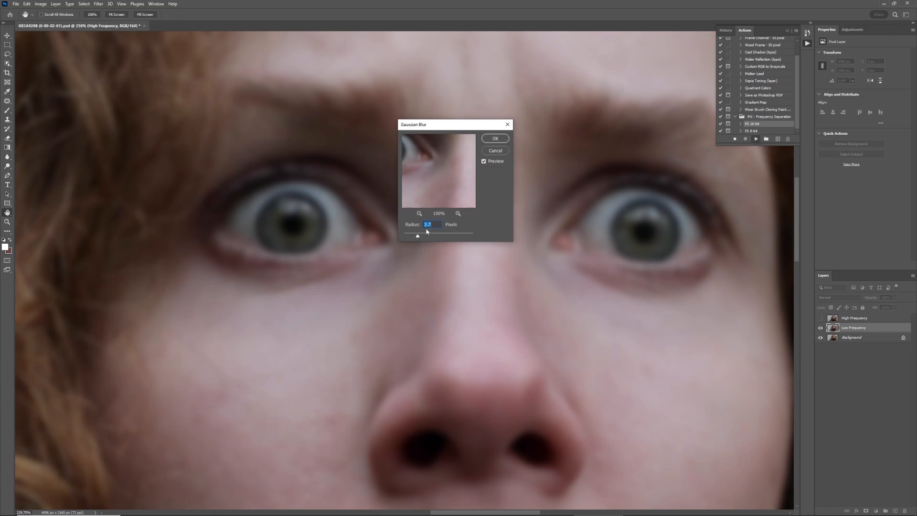
pyautogui.moveTo(417, 237); pyautogui.dragTo(417, 236)
pyautogui.moveTo(418, 236); pyautogui.dragTo(415, 237)
pyautogui.click(495, 138)
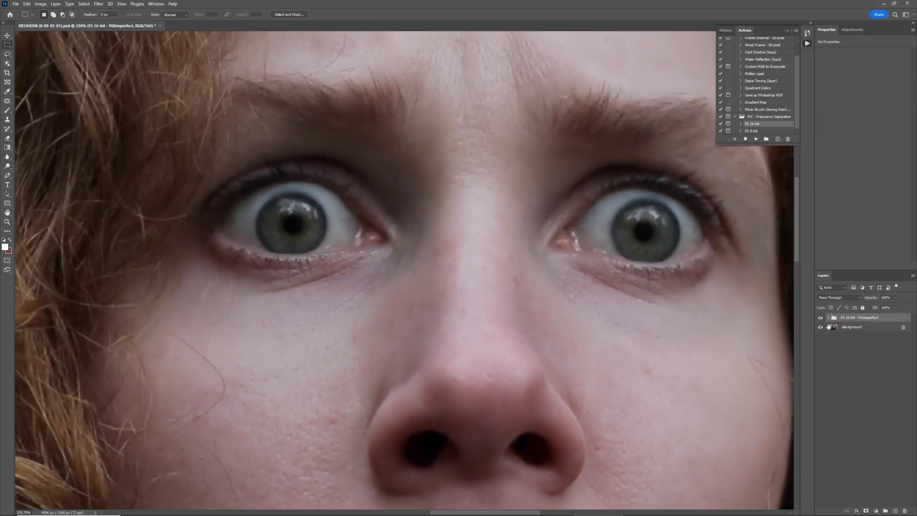
# - Expand the frequency separation group, hide the High Frequency layer, and choose the Healing Brush Tool for the Low Frequency layer
pyautogui.click(828, 318)
pyautogui.click(820, 327)
pyautogui.click(847, 336)
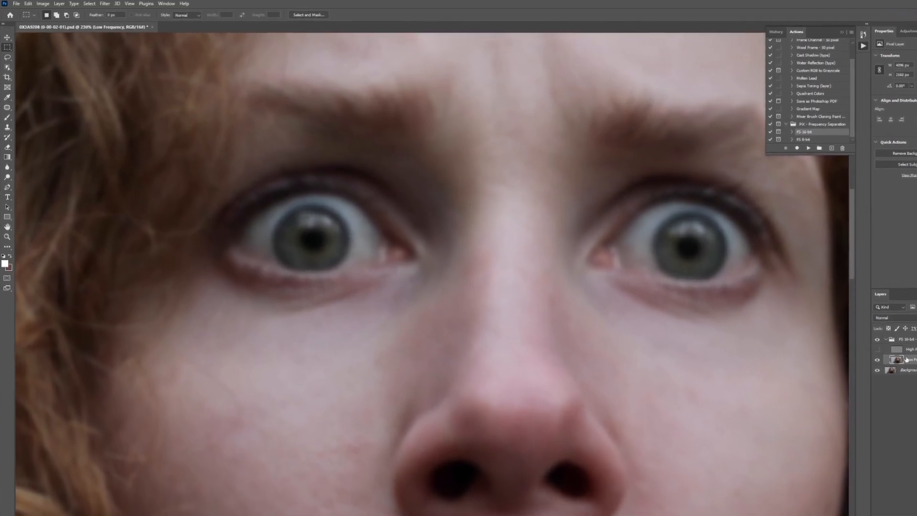
pyautogui.click(7, 110)
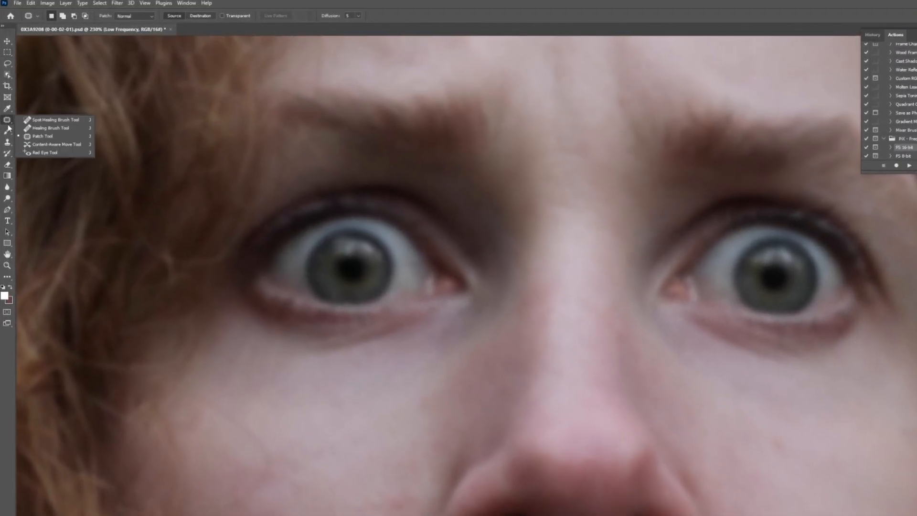
pyautogui.click(40, 132)
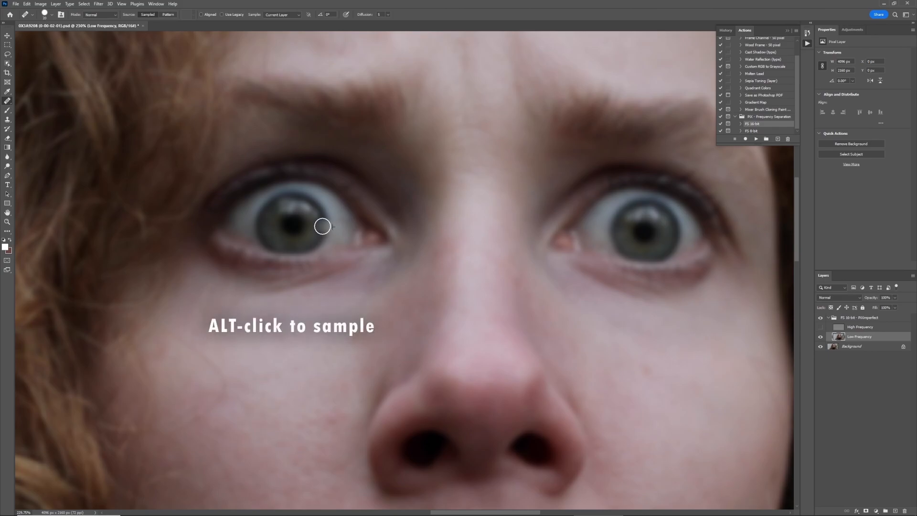
# - Heal away the iris and pupil of the left-hand eye on the Low Frequency layer, sampling the surrounding eye white
pyautogui.click(322, 226)
pyautogui.keyDown('alt'); pyautogui.click(331, 214); pyautogui.keyUp('alt')
pyautogui.click(321, 222)
pyautogui.click(324, 234)
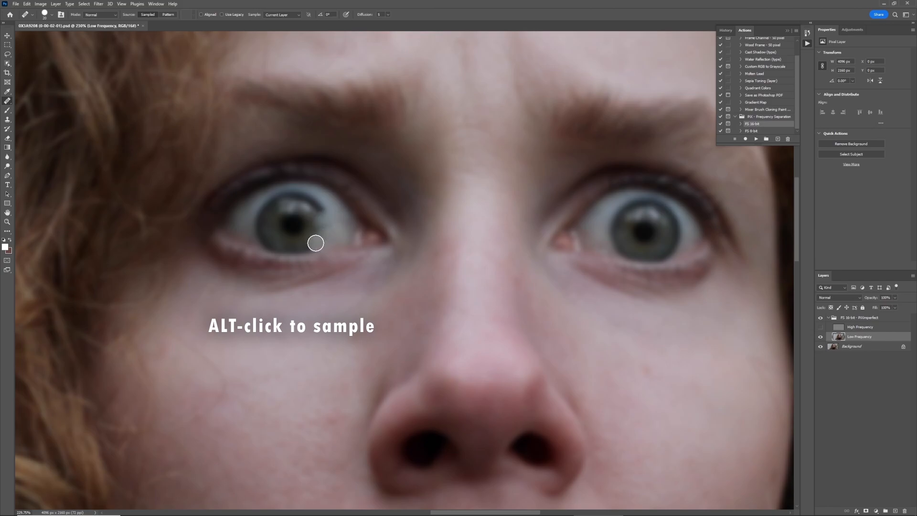
pyautogui.keyDown('alt'); pyautogui.click(250, 237); pyautogui.keyUp('alt')
pyautogui.moveTo(259, 240)
pyautogui.mouseDown()
pyautogui.moveTo(274, 211)
pyautogui.moveTo(281, 238)
pyautogui.moveTo(303, 194)
pyautogui.moveTo(288, 239)
pyautogui.moveTo(276, 208)
pyautogui.mouseUp()
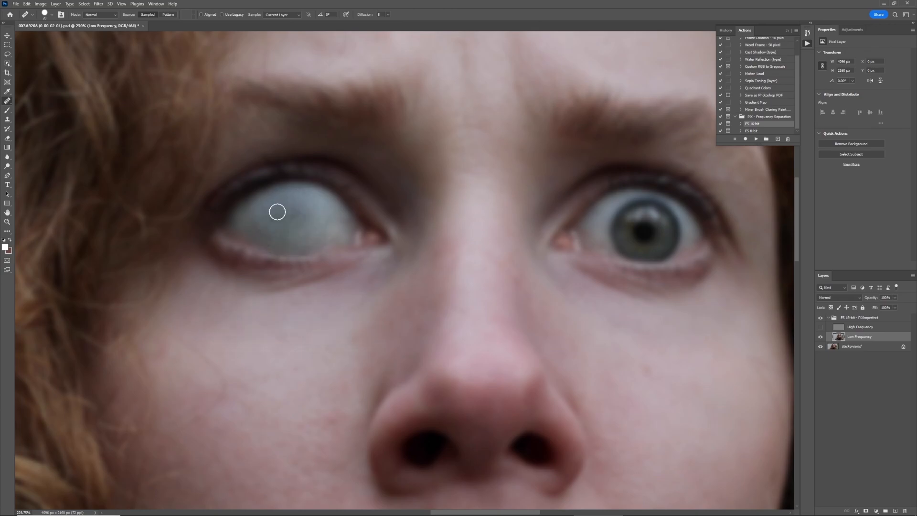
# - Show the High Frequency layer and compare the left-hand eye with the frequency separation group off and on
pyautogui.click(820, 327)
pyautogui.click(819, 317)
pyautogui.click(820, 317)
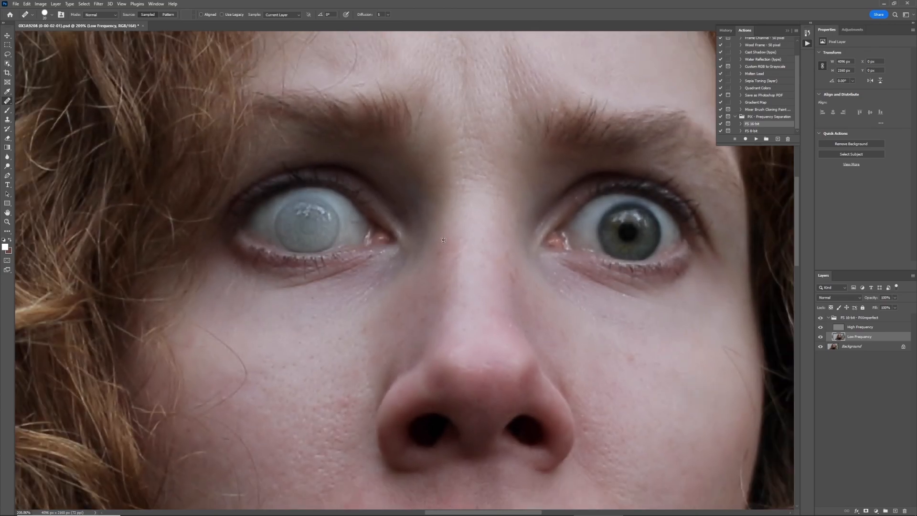
pyautogui.scroll(-5, 430, 172)
pyautogui.scroll(5, 422, 172)
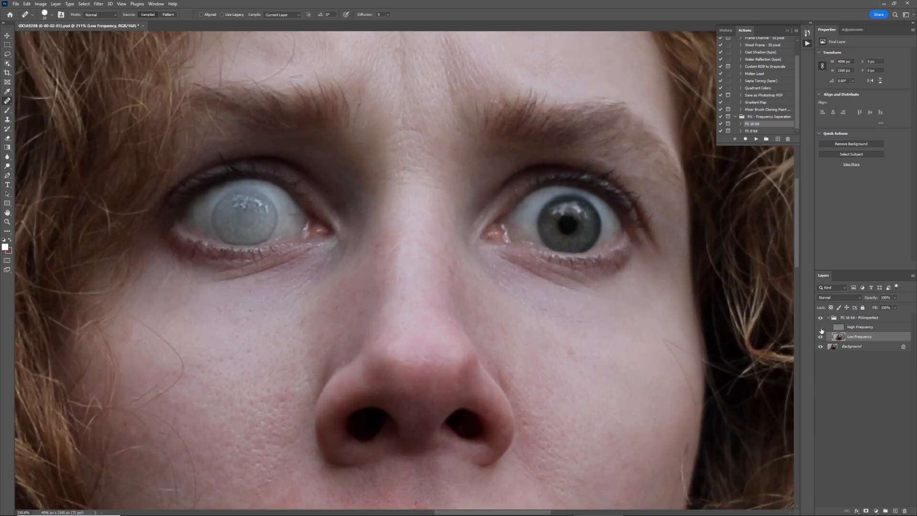
# - Hide the High Frequency layer and heal away the iris and pupil of the right-hand eye on the Low Frequency layer
pyautogui.click(820, 328)
pyautogui.scroll(1, 568, 217)
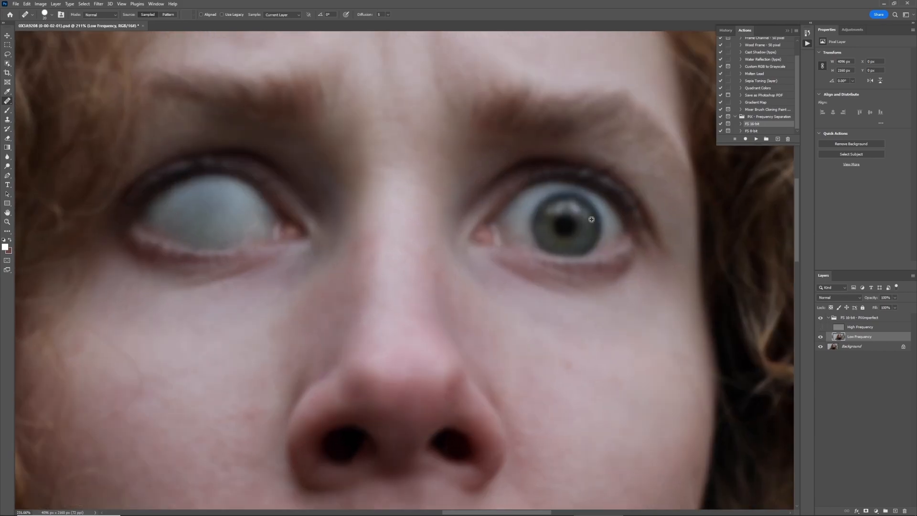
pyautogui.moveTo(533, 219)
pyautogui.mouseDown()
pyautogui.moveTo(576, 224)
pyautogui.moveTo(590, 202)
pyautogui.moveTo(551, 232)
pyautogui.moveTo(574, 250)
pyautogui.moveTo(574, 226)
pyautogui.moveTo(564, 222)
pyautogui.moveTo(542, 247)
pyautogui.moveTo(607, 220)
pyautogui.moveTo(562, 246)
pyautogui.mouseUp()
pyautogui.press('[')
pyautogui.scroll(-12, 569, 210)
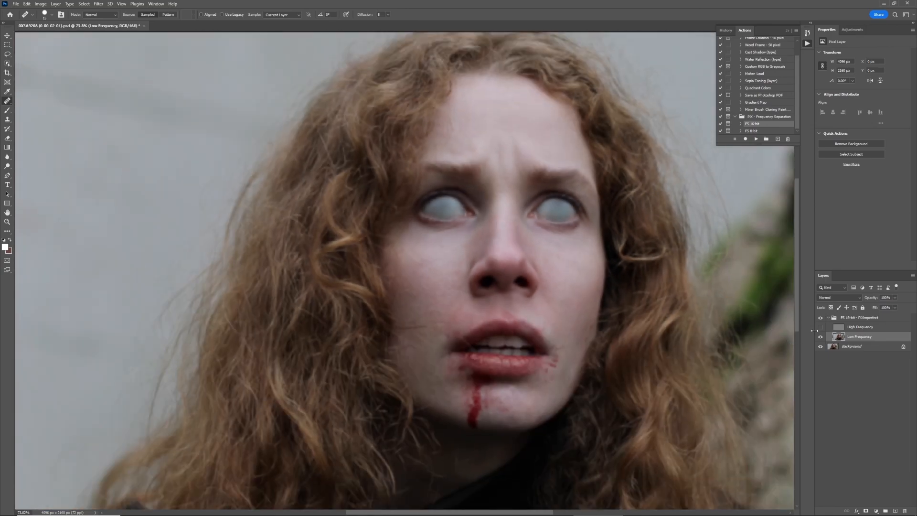
# - Turn the High Frequency layer back on and compare both eyes with the frequency separation group off and on
pyautogui.click(821, 327)
pyautogui.click(821, 318)
pyautogui.click(821, 318)
pyautogui.scroll(-7, 467, 177)
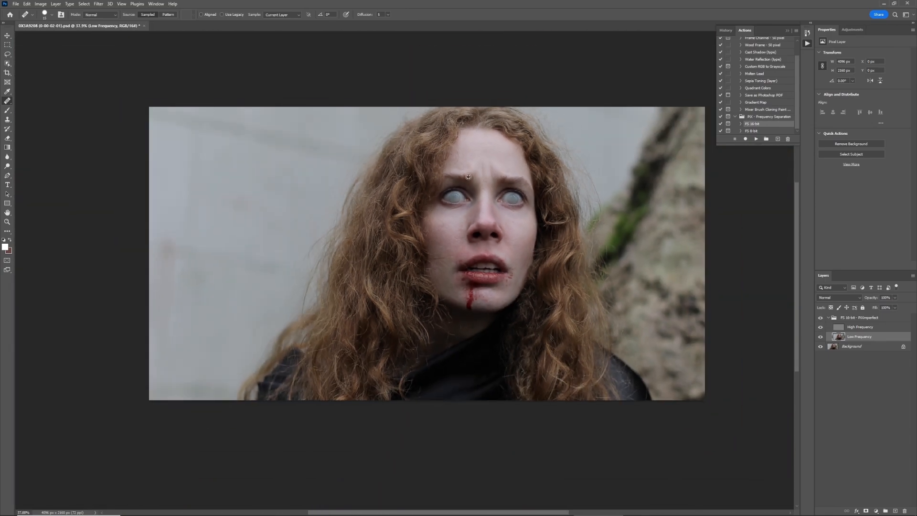
pyautogui.scroll(3, 489, 163)
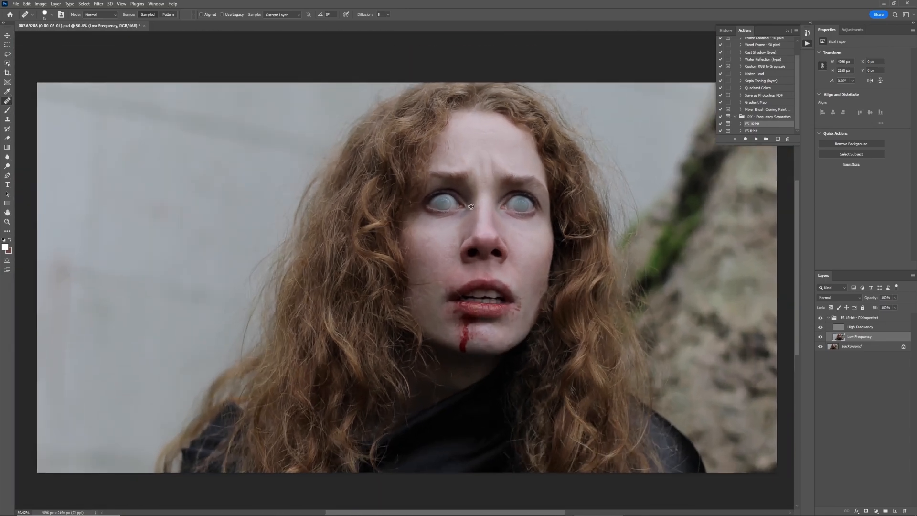
pyautogui.scroll(12, 471, 206)
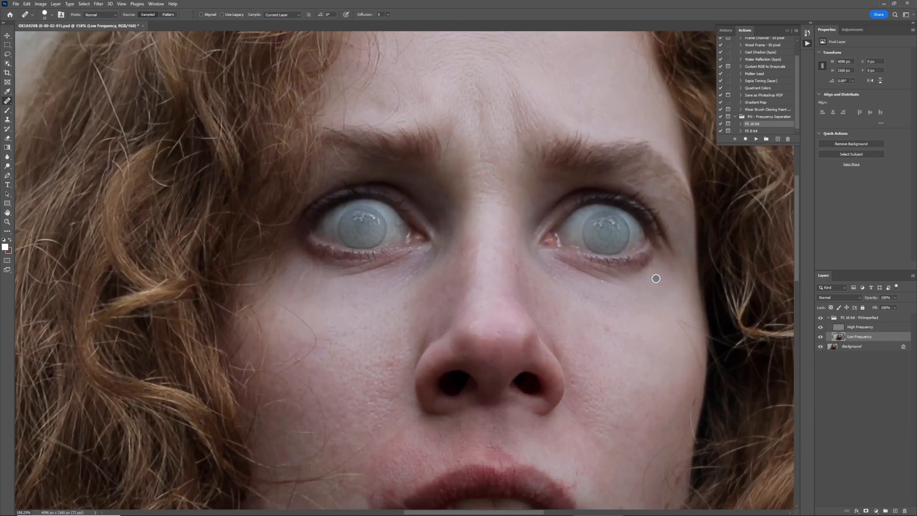
pyautogui.scroll(1, 575, 226)
# - Heal away the remaining iris outlines on the High Frequency layer with a smaller brush, sampling clean eye-white texture
pyautogui.click(857, 326)
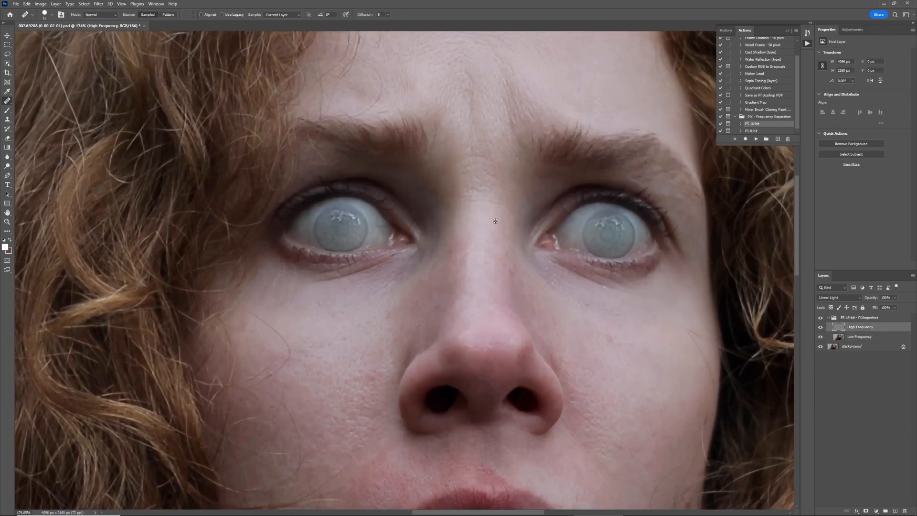
pyautogui.scroll(3, 315, 233)
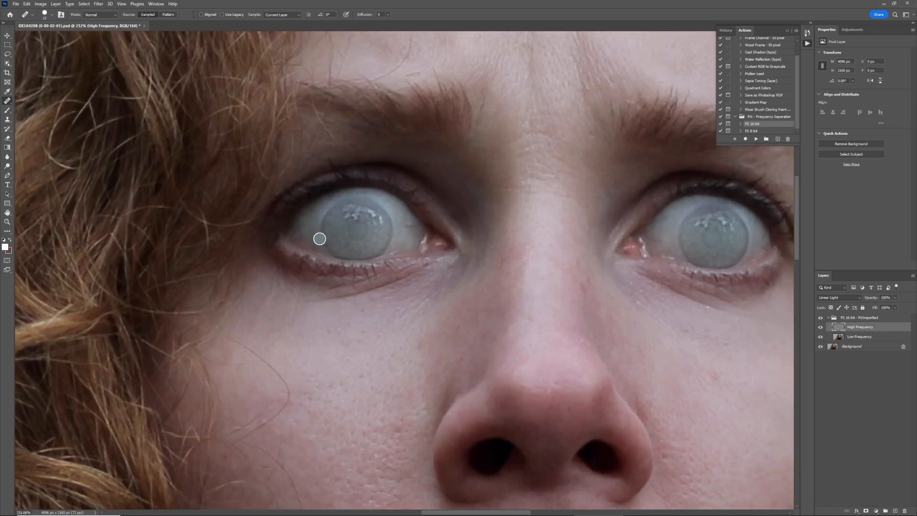
pyautogui.press('[')
pyautogui.keyDown('alt'); pyautogui.click(321, 242); pyautogui.keyUp('alt')
pyautogui.moveTo(331, 204); pyautogui.dragTo(415, 207)
pyautogui.scroll(-9, 448, 217)
pyautogui.scroll(12, 417, 214)
pyautogui.click(408, 206)
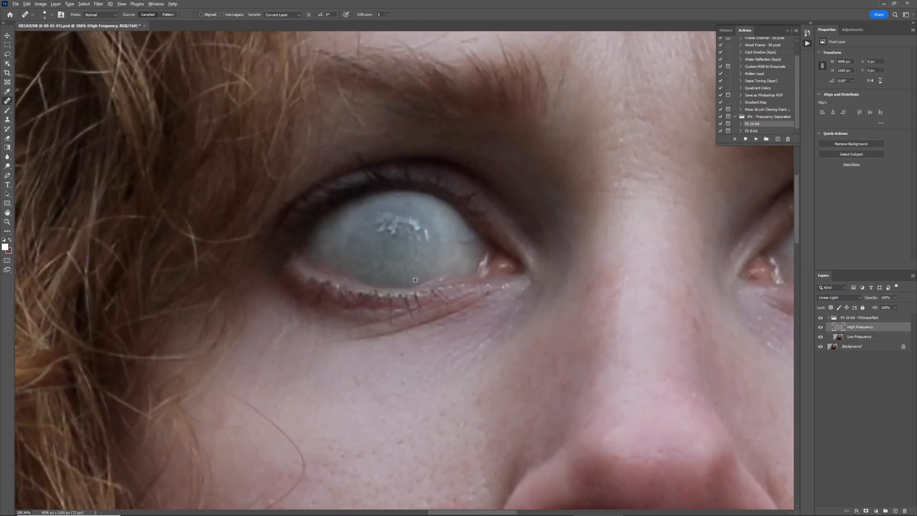
pyautogui.scroll(-12, 346, 237)
pyautogui.scroll(10, 496, 243)
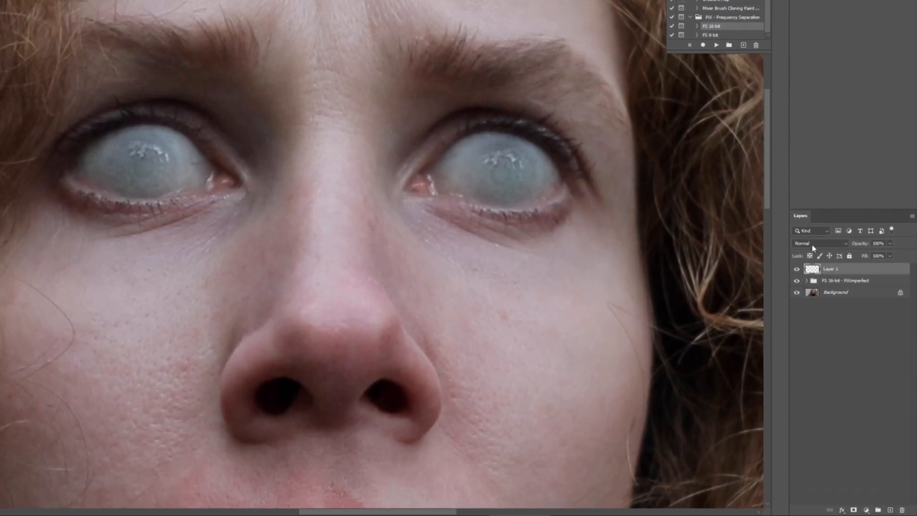
# - Set Layer 1's blend mode to Color and sample the foreground color from the white of the left-hand eye
pyautogui.click(812, 244)
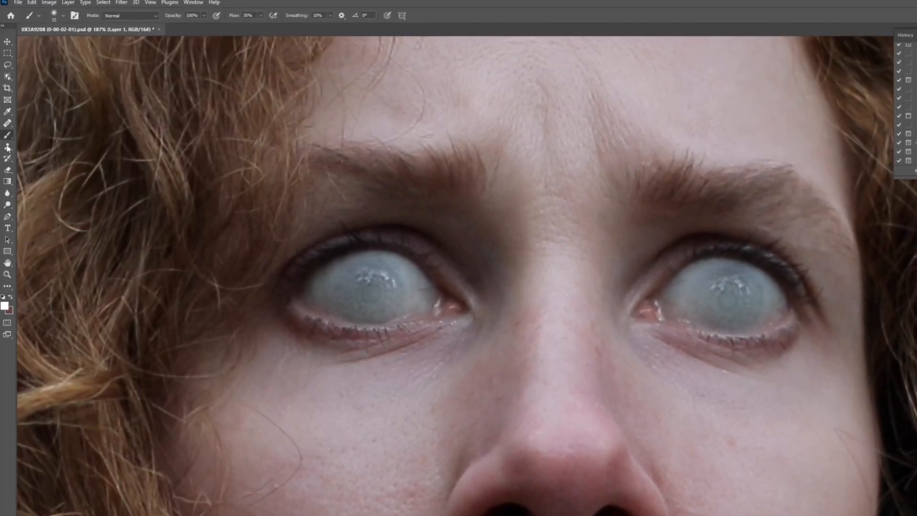
pyautogui.click(5, 305)
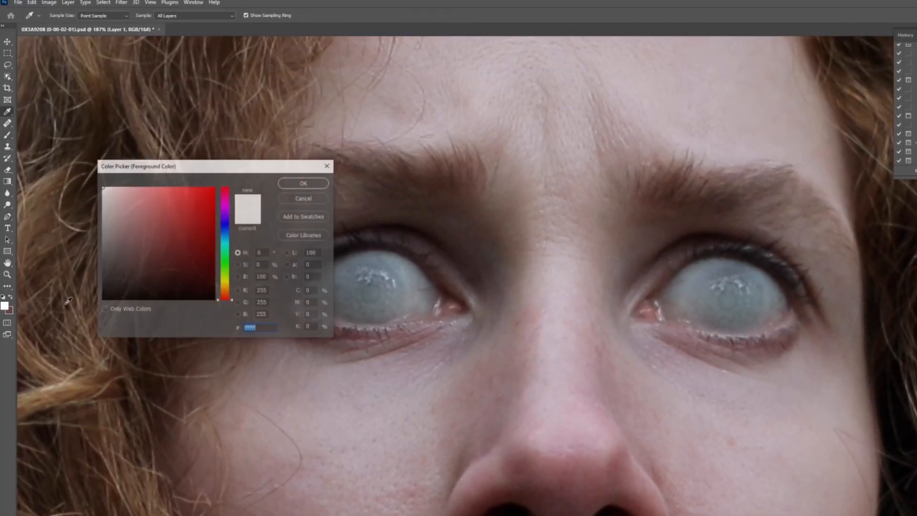
pyautogui.click(411, 284)
pyautogui.click(304, 182)
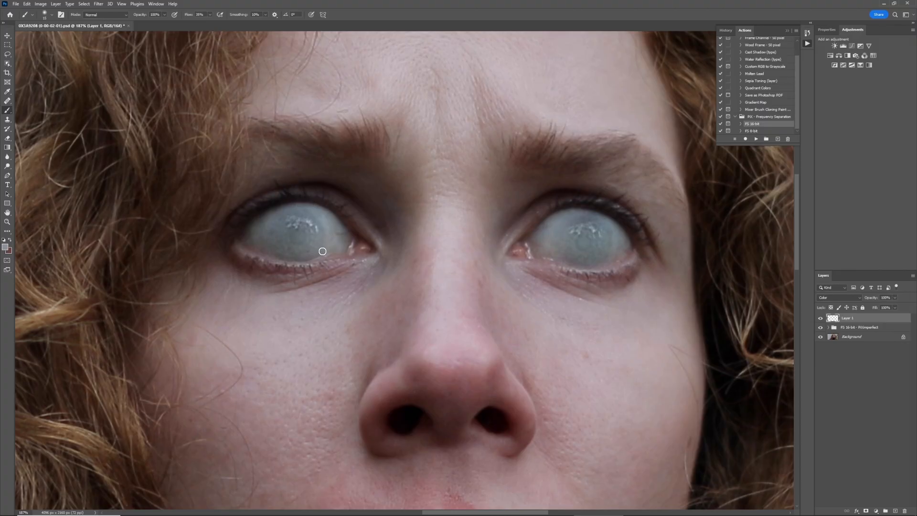
# - Enlarge the brush and set the foreground color to #5b6369, sampled from the left-hand eye
pyautogui.press(']')
pyautogui.press(']')
pyautogui.press(']')
pyautogui.press(']')
pyautogui.press(']')
pyautogui.press(']')
pyautogui.click(5, 247)
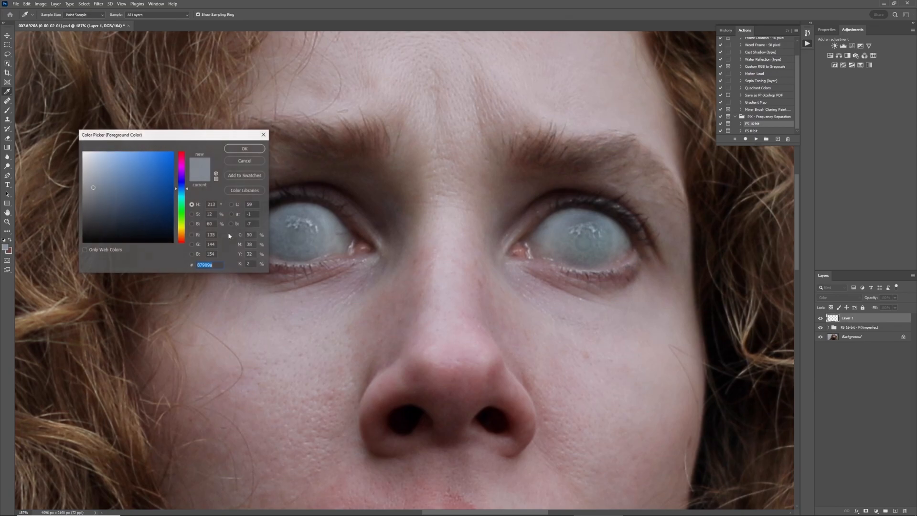
pyautogui.moveTo(152, 134); pyautogui.dragTo(68, 143)
pyautogui.click(268, 222)
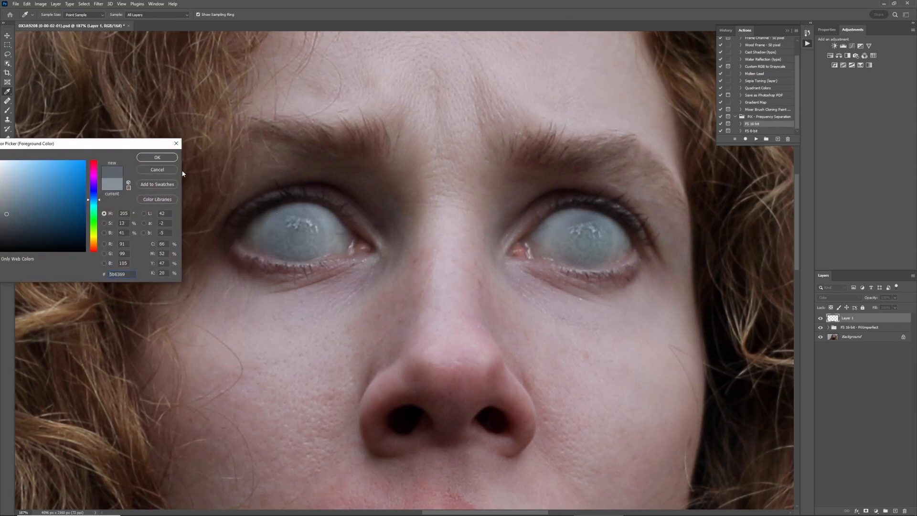
pyautogui.press('Return')
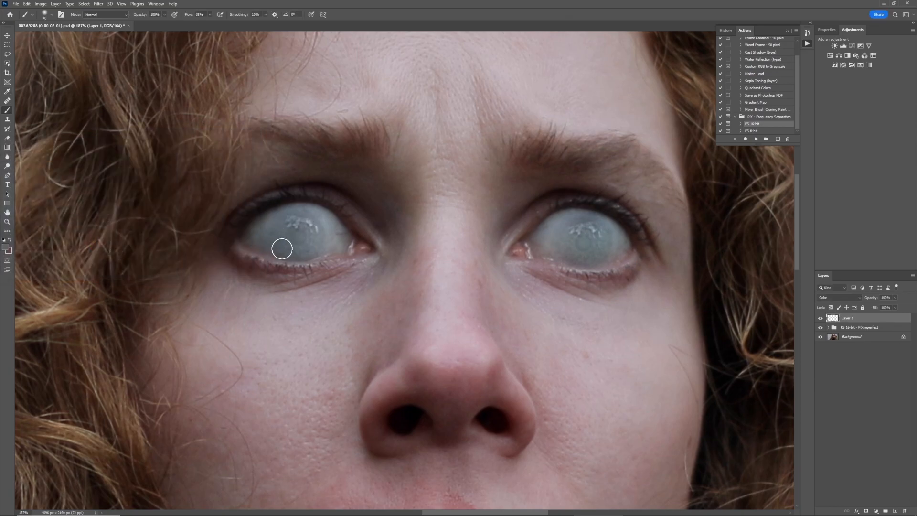
# - Sample the dark tone #434444 and further tones from the left-hand eye, and use them to tint the eyes on Layer 1
pyautogui.click(257, 224)
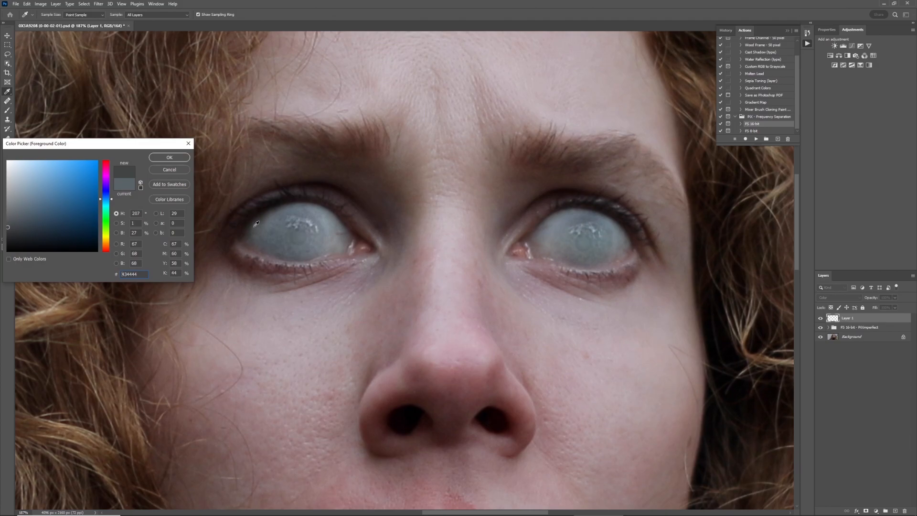
pyautogui.click(170, 158)
pyautogui.press('b')
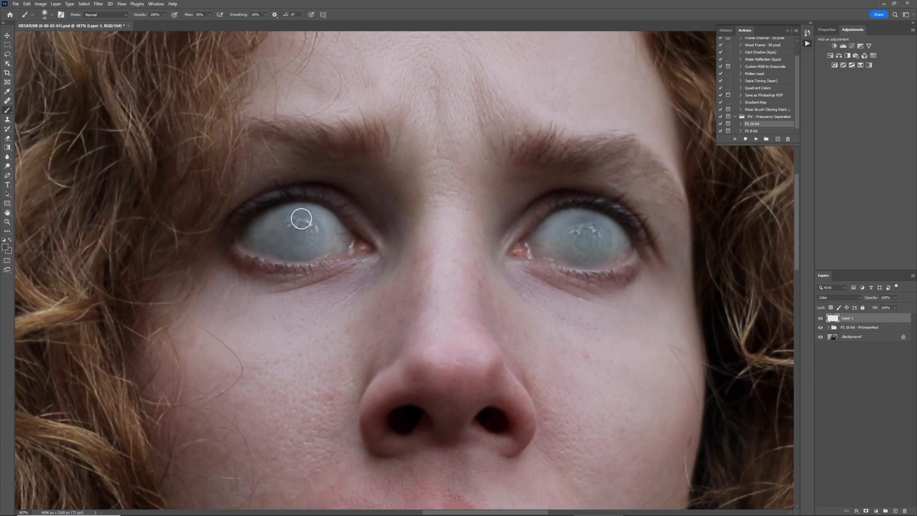
pyautogui.press('n')
pyautogui.moveTo(336, 221); pyautogui.dragTo(311, 231)
pyautogui.click(153, 159)
pyautogui.press('n')
pyautogui.click(172, 159)
# - Compare the frame with Layer 1 off and on, and lower the layer's opacity to 45%
pyautogui.scroll(-7, 488, 193)
pyautogui.scroll(-1, 489, 191)
pyautogui.click(819, 318)
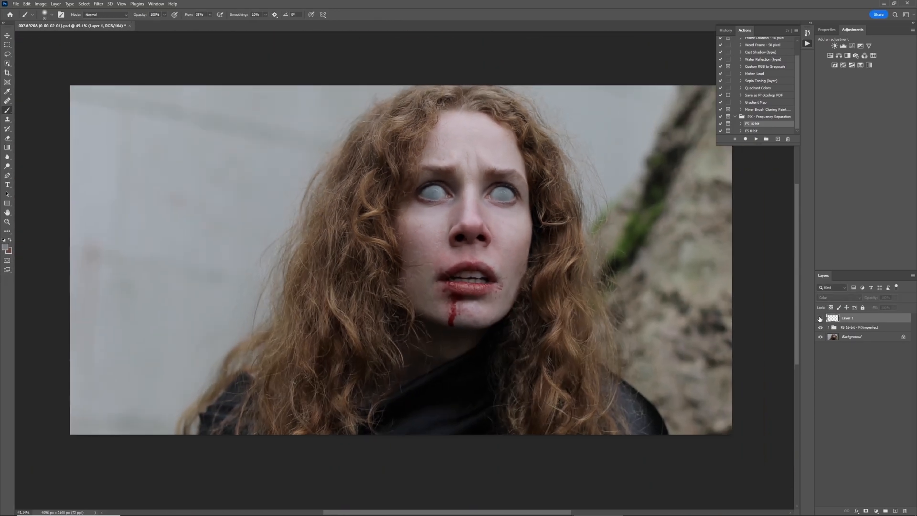
pyautogui.click(820, 318)
pyautogui.click(820, 318)
pyautogui.click(820, 318)
pyautogui.click(896, 299)
# - Check the reduced eye tint by switching Layer 1's visibility off and on repeatedly
pyautogui.click(820, 318)
pyautogui.click(819, 318)
pyautogui.click(820, 318)
pyautogui.click(820, 318)
pyautogui.click(820, 318)
pyautogui.click(820, 318)
# - Set the new Curves adjustment above Layer 1 to Luminosity, raise its curve to brighten the image, and invert its mask
pyautogui.press('m')
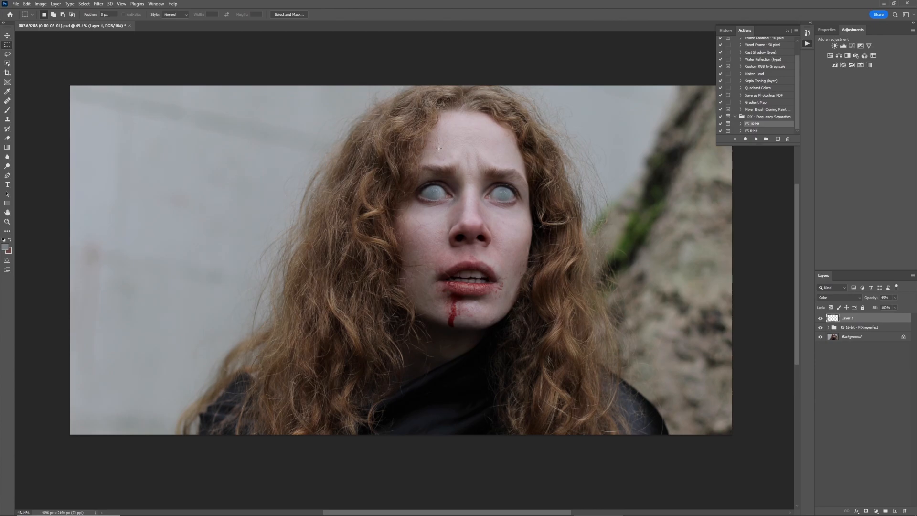
pyautogui.scroll(5, 438, 148)
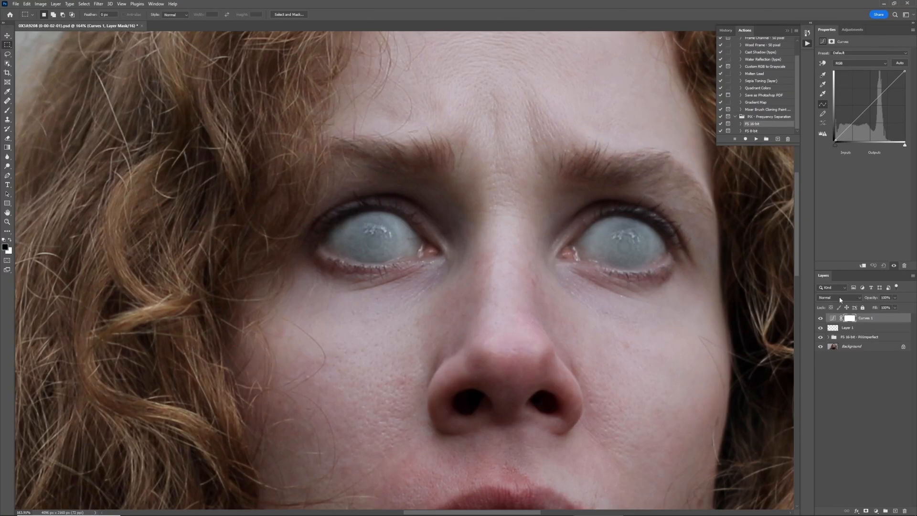
pyautogui.click(840, 299)
pyautogui.click(830, 471)
pyautogui.moveTo(885, 89); pyautogui.dragTo(882, 86)
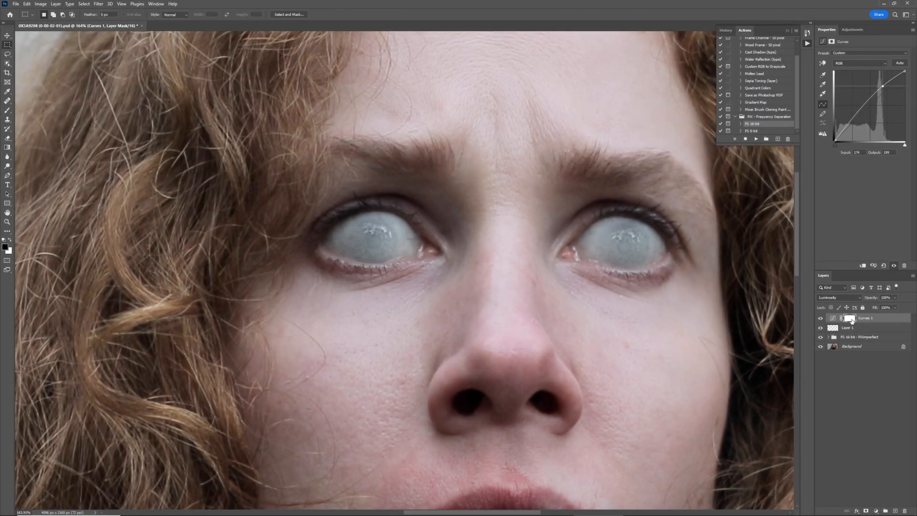
pyautogui.click(850, 319)
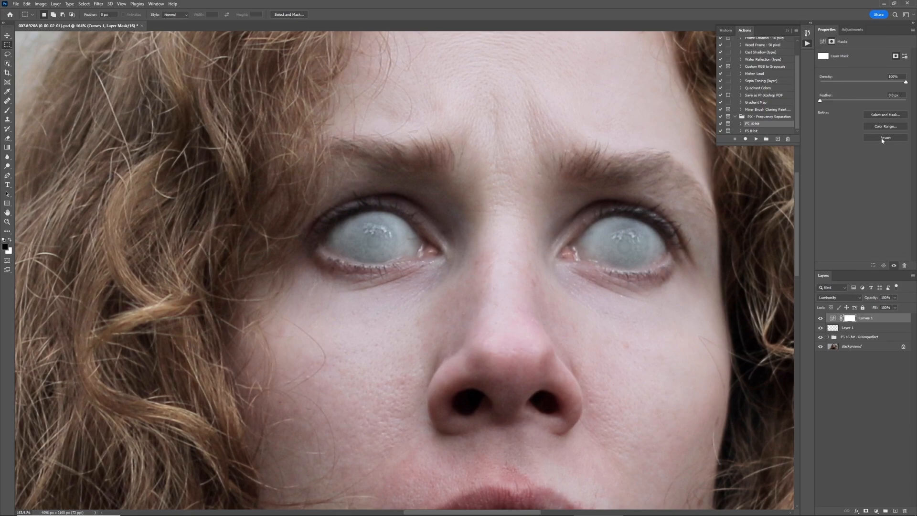
pyautogui.click(882, 140)
# - Add a second Curves adjustment in Luminosity mode, pull its curve down to darken the image, and invert its mask
pyautogui.click(851, 30)
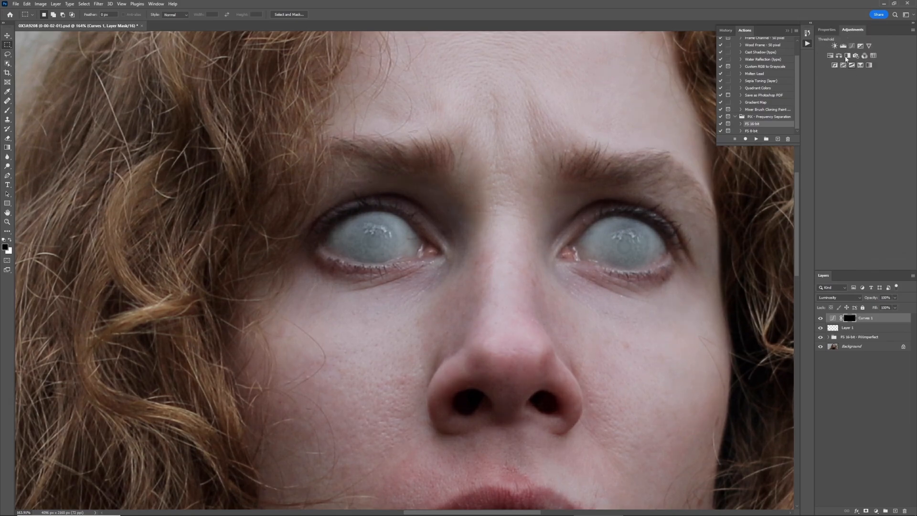
pyautogui.click(851, 46)
pyautogui.click(837, 299)
pyautogui.click(830, 473)
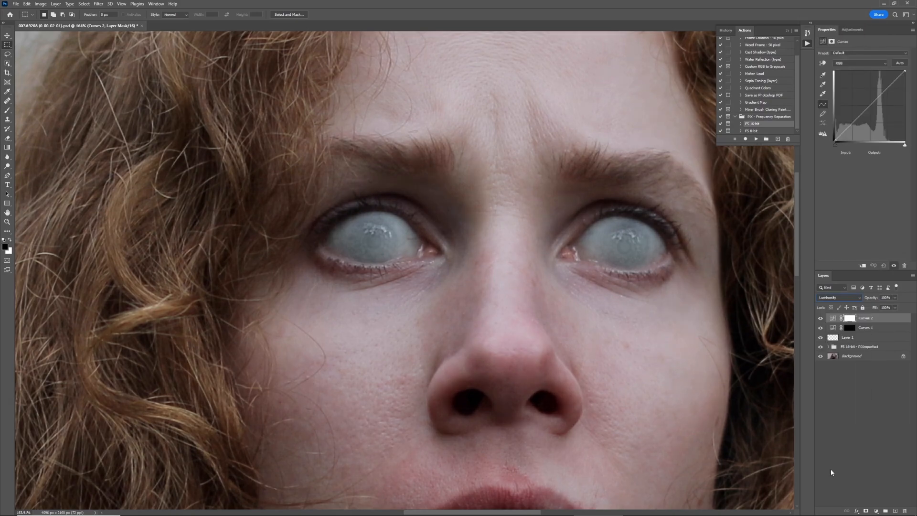
pyautogui.moveTo(854, 125); pyautogui.dragTo(850, 131)
pyautogui.click(851, 317)
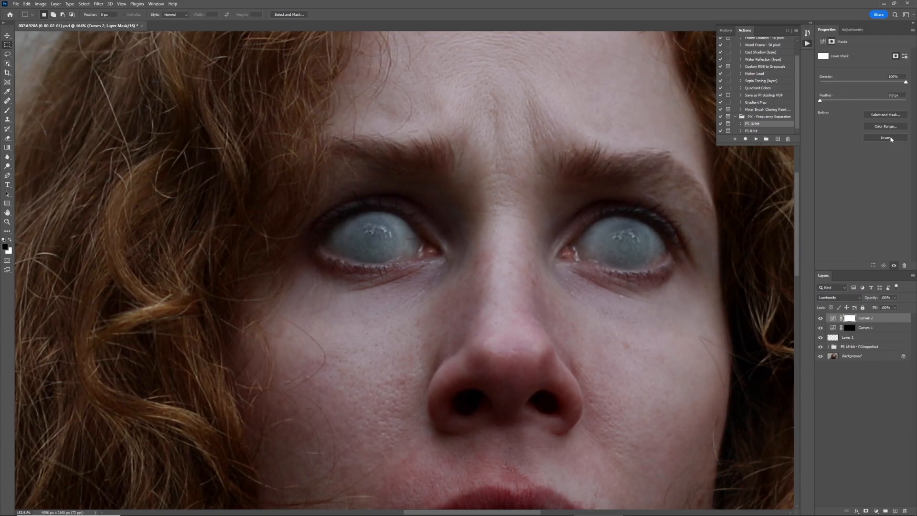
pyautogui.click(890, 138)
# - Lower the opacity of both Curves layers to 75%
pyautogui.click(881, 320)
pyautogui.click(895, 297)
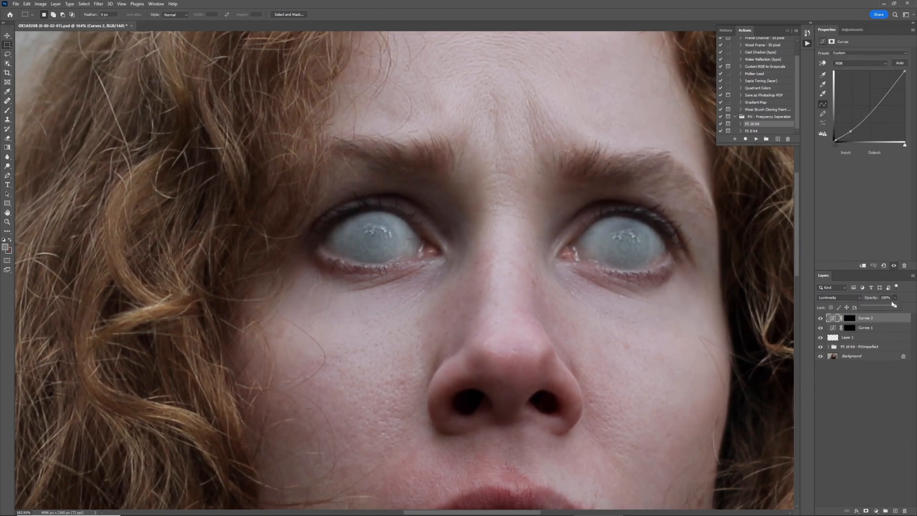
pyautogui.moveTo(891, 304); pyautogui.dragTo(888, 307)
pyautogui.click(883, 326)
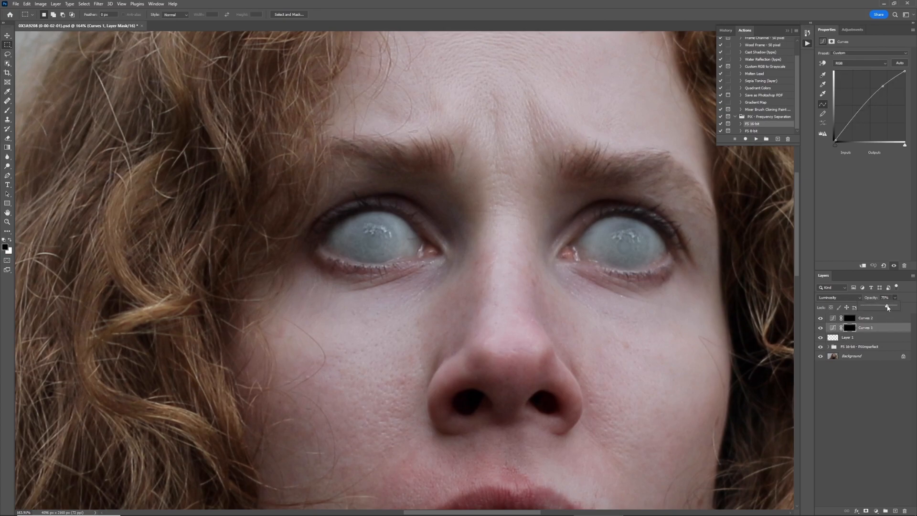
# - Rename the brightening Curves layer as highlight and the darkening Curves layer as shadow
pyautogui.doubleClick(865, 327)
pyautogui.write('highlight')
pyautogui.press('Return')
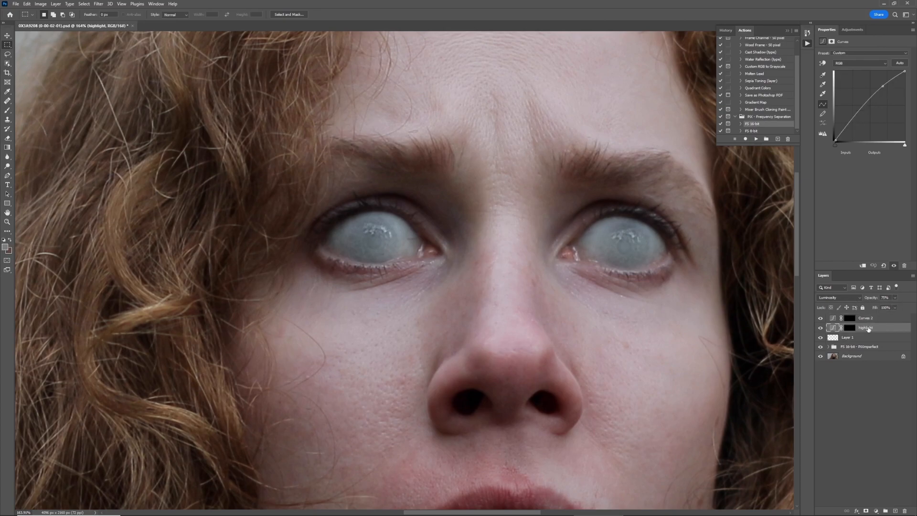
pyautogui.doubleClick(865, 318)
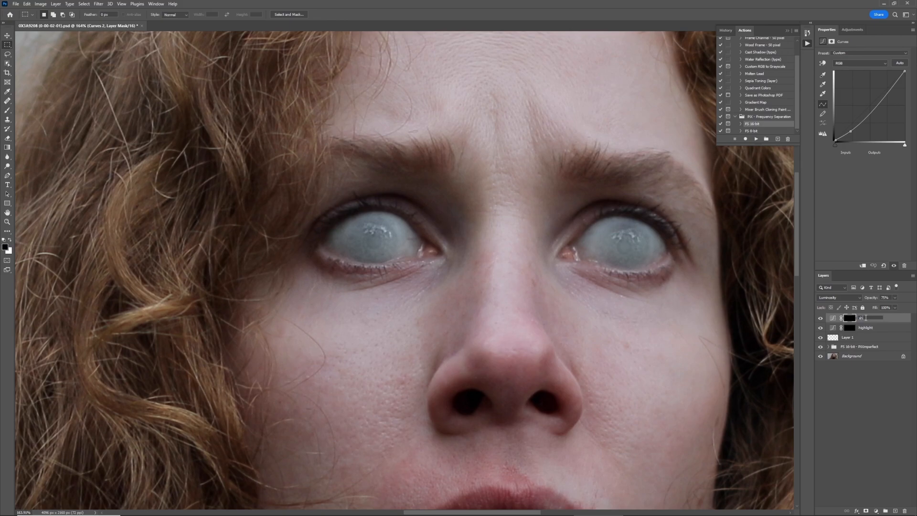
pyautogui.write('shadow')
pyautogui.press('Return')
# - Target the highlight layer's mask and set up the Brush with a white foreground and 6% flow
pyautogui.click(850, 328)
pyautogui.press('b')
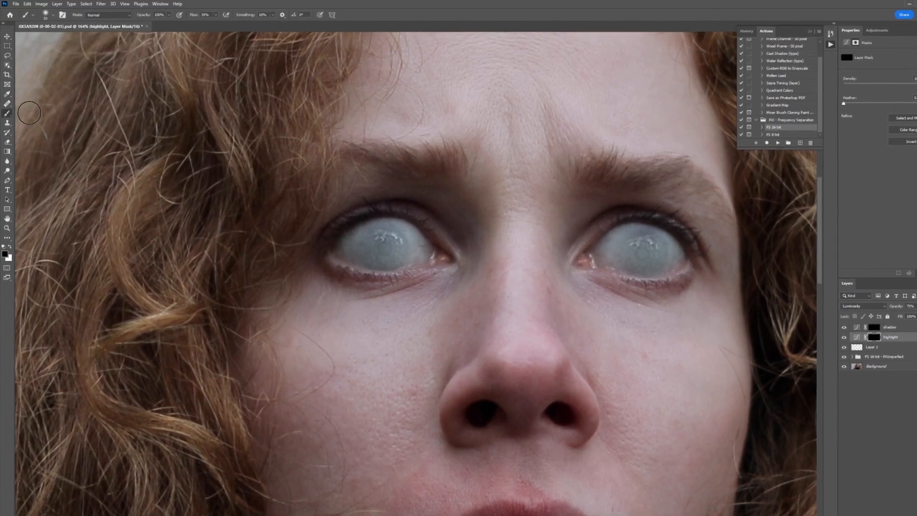
pyautogui.press('x')
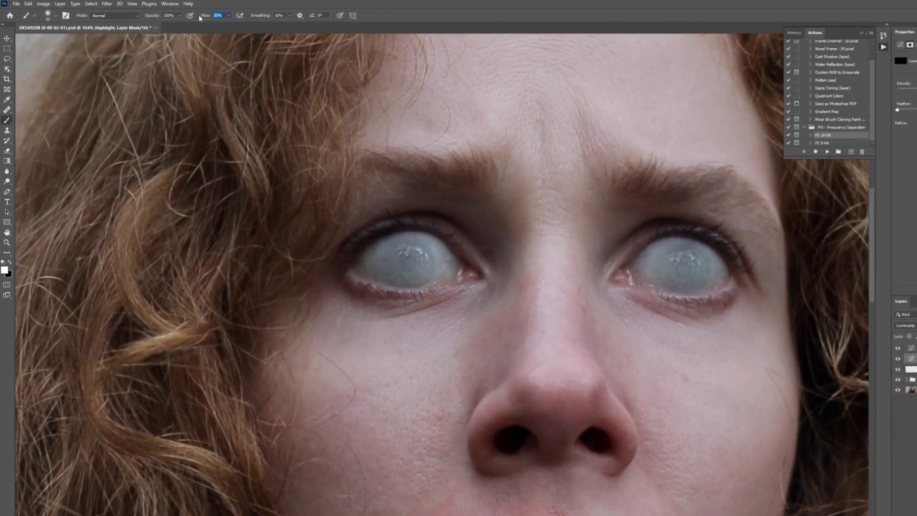
pyautogui.write('6')
pyautogui.press('Return')
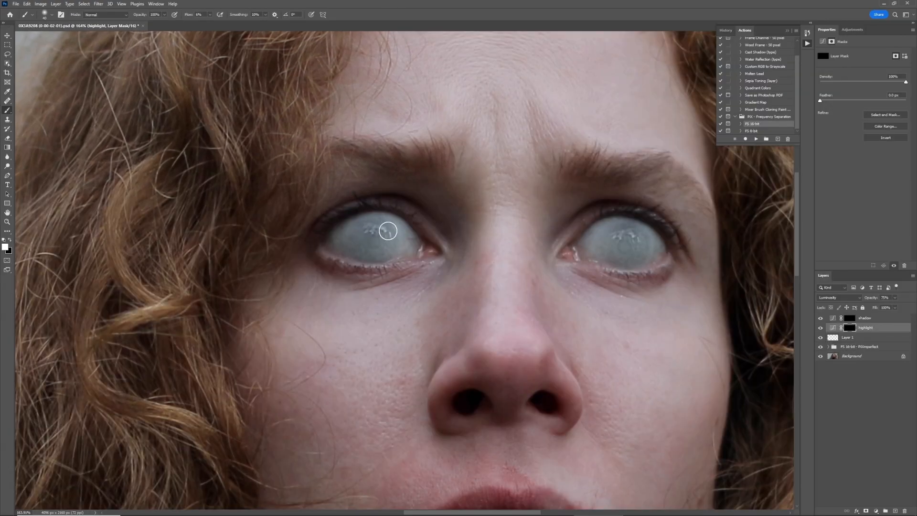
# - Brush soft highlights onto the lower part of the eyes on the highlight mask, adjusting the brush size as needed
pyautogui.press('[')
pyautogui.press('[')
pyautogui.press(']')
pyautogui.press('[')
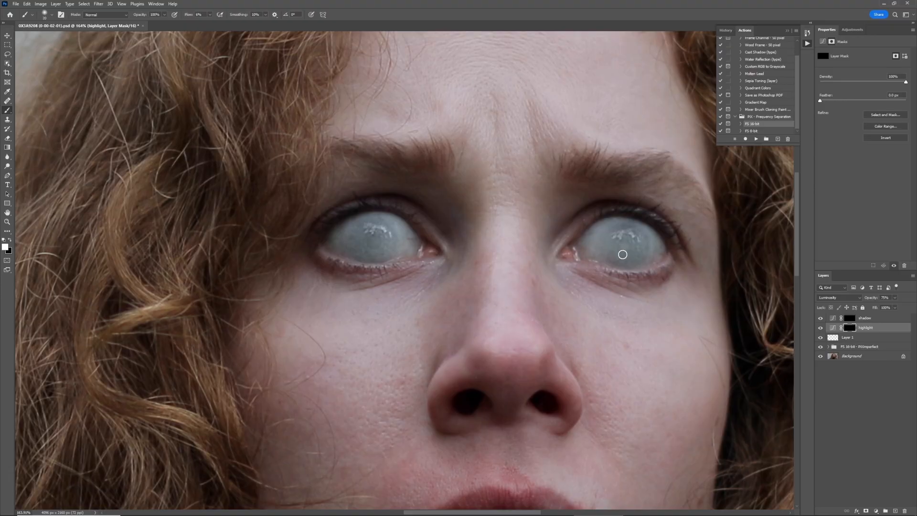
pyautogui.press(']')
pyautogui.moveTo(603, 258)
pyautogui.mouseDown()
pyautogui.moveTo(648, 252)
pyautogui.moveTo(635, 257)
pyautogui.moveTo(643, 241)
pyautogui.moveTo(597, 242)
pyautogui.moveTo(622, 229)
pyautogui.moveTo(587, 234)
pyautogui.moveTo(628, 241)
pyautogui.moveTo(595, 255)
pyautogui.moveTo(620, 252)
pyautogui.moveTo(612, 267)
pyautogui.moveTo(629, 261)
pyautogui.moveTo(610, 271)
pyautogui.moveTo(646, 263)
pyautogui.mouseUp()
pyautogui.press('[')
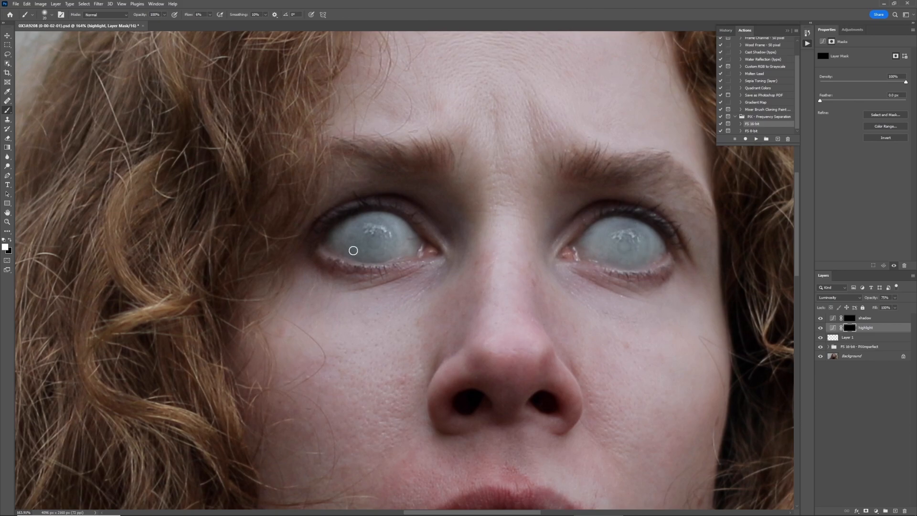
# - Build up the highlights around the pupil area of both eyes on the highlight mask, varying the brush size
pyautogui.press('[')
pyautogui.press('[')
pyautogui.press('[')
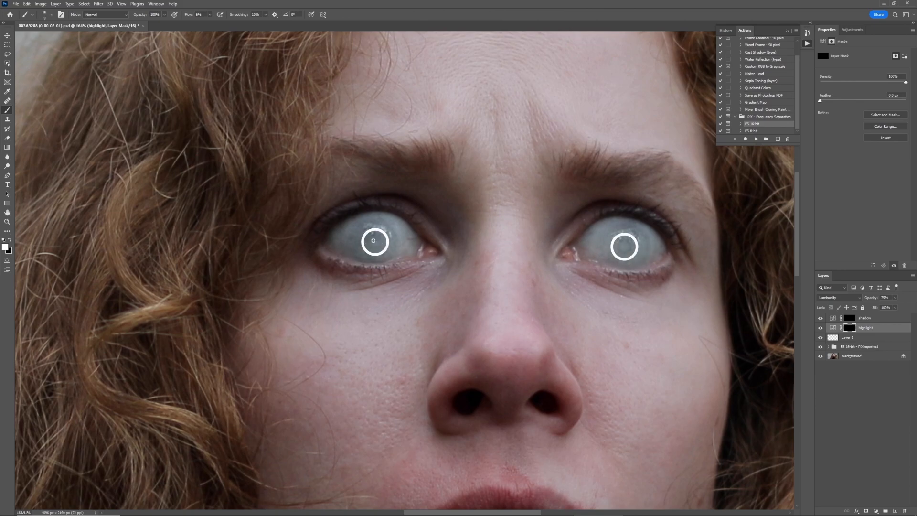
pyautogui.press(']')
pyautogui.press(']')
pyautogui.press(']')
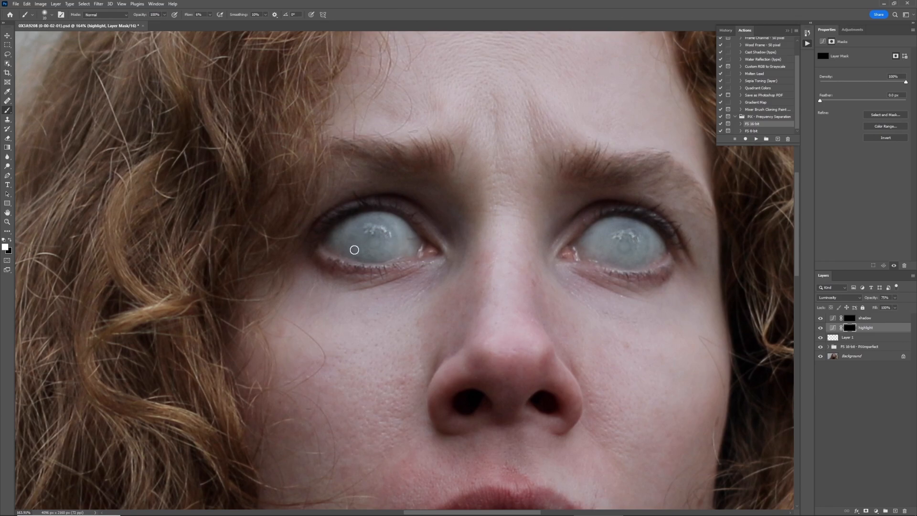
pyautogui.moveTo(354, 250)
pyautogui.mouseDown()
pyautogui.moveTo(366, 229)
pyautogui.moveTo(350, 249)
pyautogui.moveTo(369, 236)
pyautogui.moveTo(343, 252)
pyautogui.moveTo(356, 232)
pyautogui.moveTo(342, 244)
pyautogui.moveTo(364, 223)
pyautogui.moveTo(339, 234)
pyautogui.moveTo(355, 235)
pyautogui.moveTo(332, 247)
pyautogui.moveTo(360, 237)
pyautogui.moveTo(331, 252)
pyautogui.moveTo(417, 240)
pyautogui.moveTo(388, 246)
pyautogui.moveTo(399, 230)
pyautogui.moveTo(378, 248)
pyautogui.mouseUp()
pyautogui.press(']')
pyautogui.moveTo(604, 241)
pyautogui.mouseDown()
pyautogui.moveTo(578, 241)
pyautogui.moveTo(630, 228)
pyautogui.moveTo(586, 250)
pyautogui.moveTo(645, 246)
pyautogui.moveTo(619, 249)
pyautogui.mouseUp()
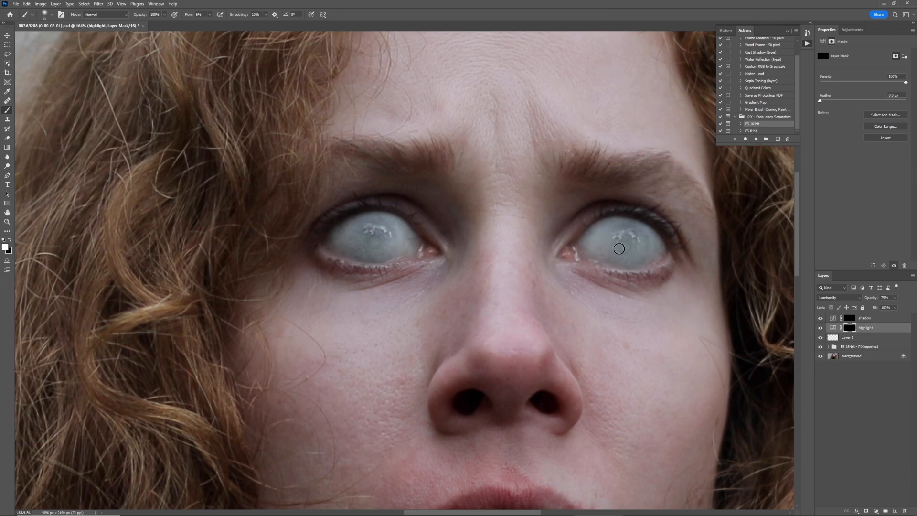
# - Paint soft shadows into both eyes on the shadow layer's mask with a small brush, varying its size
pyautogui.press('[')
pyautogui.press('[')
pyautogui.click(850, 320)
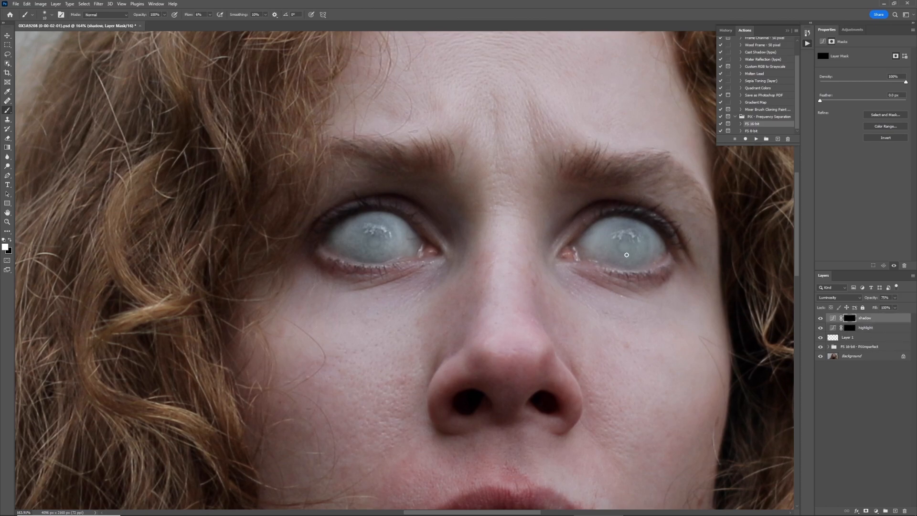
pyautogui.press(']')
pyautogui.press(']')
pyautogui.press('[')
pyautogui.press('[')
pyautogui.press(']')
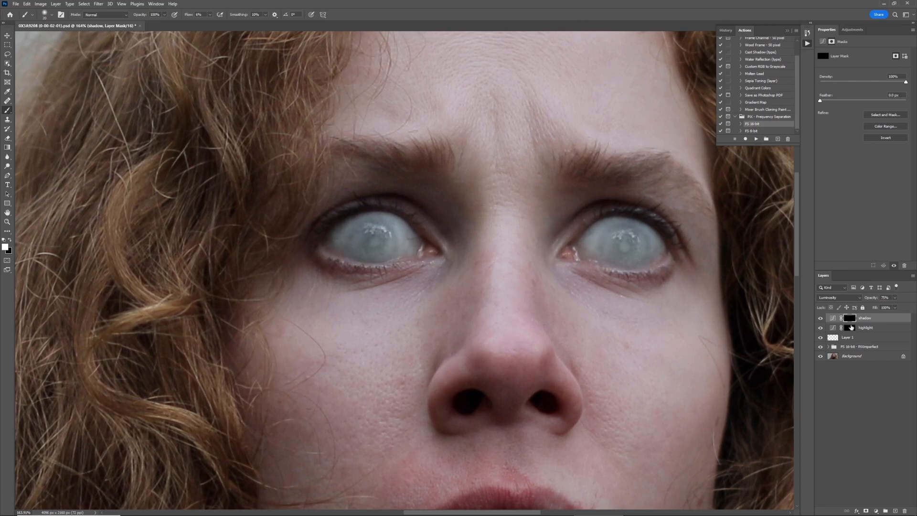
# - Return to the highlight mask and brighten the lower part of the left-hand eye with a larger brush
pyautogui.hotkey('alt', '[')
pyautogui.press(']')
pyautogui.moveTo(356, 258)
pyautogui.mouseDown()
pyautogui.moveTo(400, 261)
pyautogui.moveTo(398, 252)
pyautogui.mouseUp()
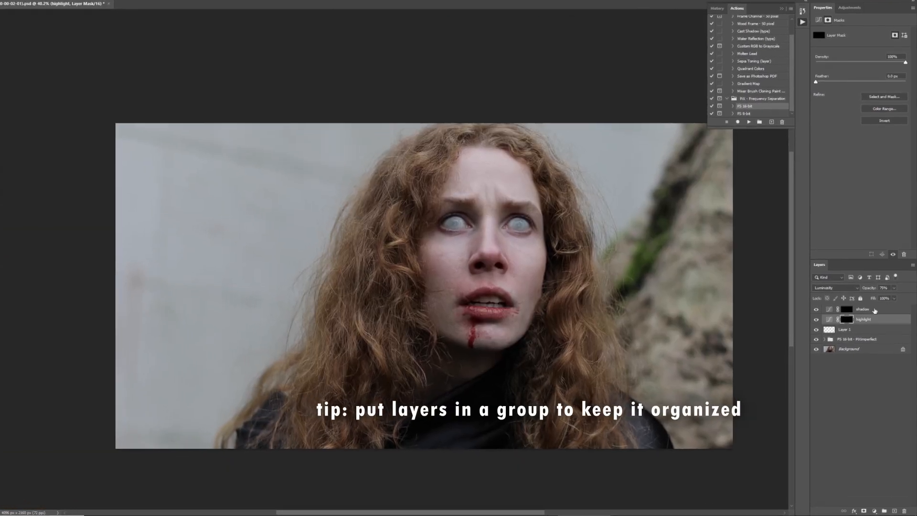
# - Group the shadow and highlight layers, and compare the frame with the group and the bottom highlight layer off and on
pyautogui.keyDown('shift'); pyautogui.click(874, 311); pyautogui.keyUp('shift')
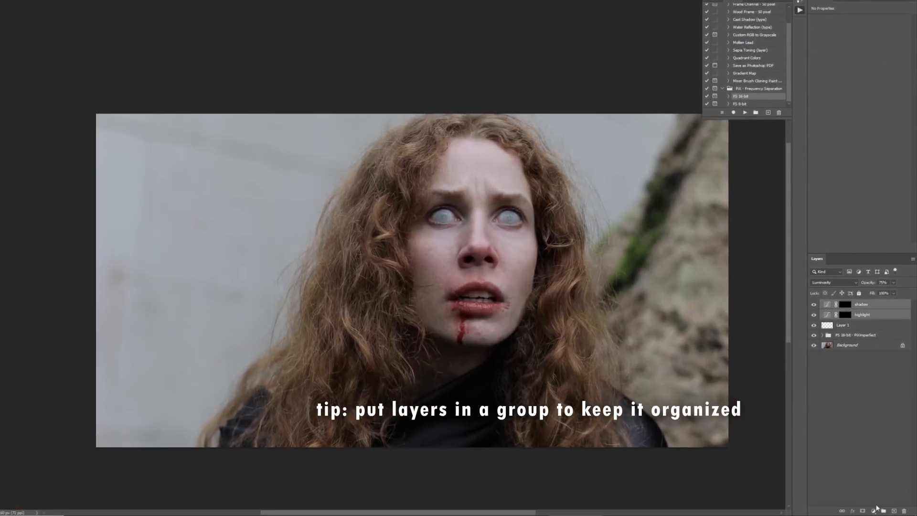
pyautogui.click(884, 510)
pyautogui.click(815, 309)
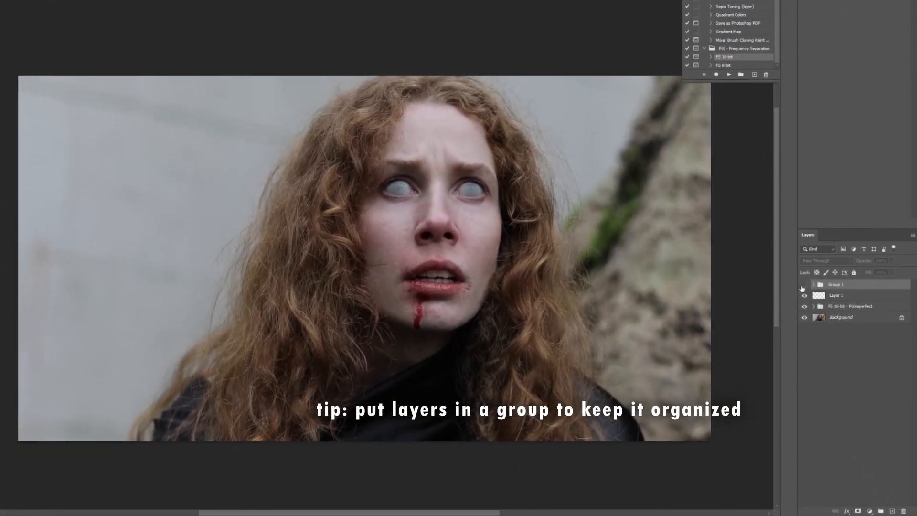
pyautogui.click(805, 290)
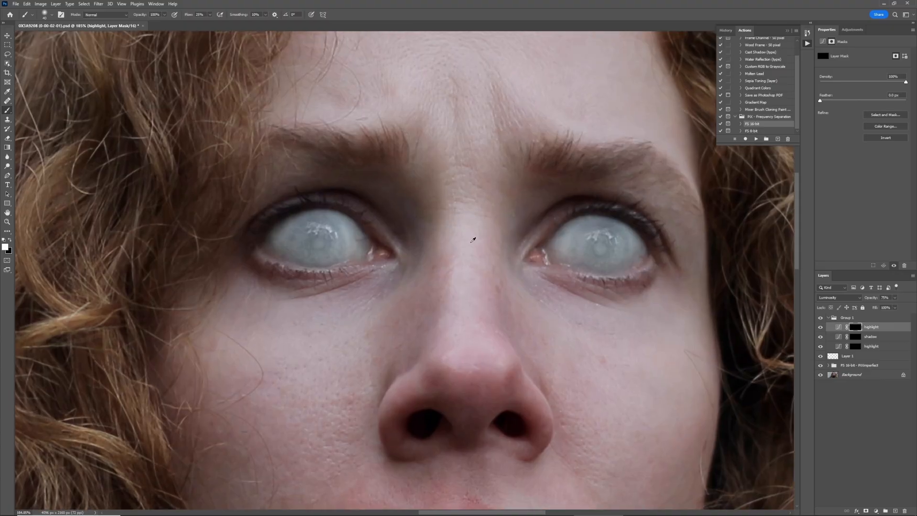
pyautogui.click(820, 346)
pyautogui.click(821, 346)
# - Fill a new layer at the top of the group with the merged image using Apply Image, and switch to the Healing Brush
pyautogui.hotkey('ctrl', 'shift', 'alt', 'e')
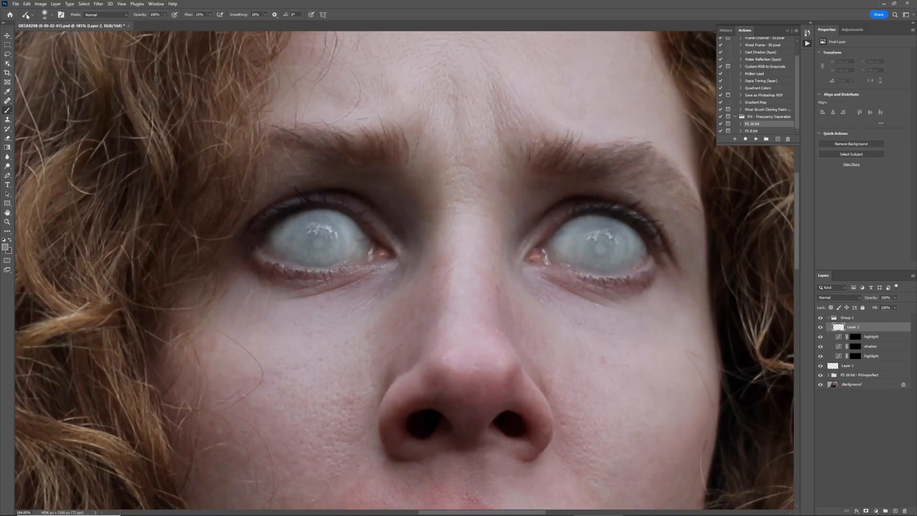
pyautogui.click(41, 4)
pyautogui.click(76, 110)
pyautogui.click(516, 149)
pyautogui.click(8, 102)
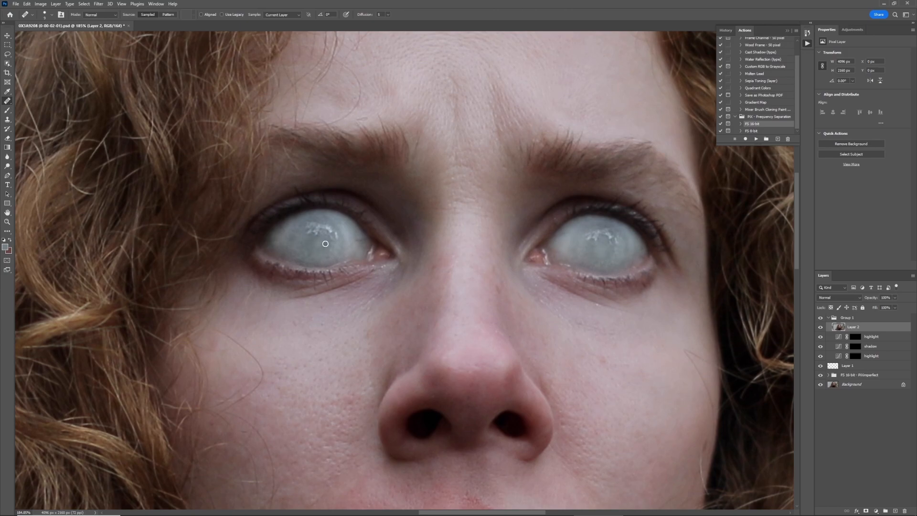
# - Rename the new Curves layer at the top of the group as shadow and lower its opacity to 75%
pyautogui.scroll(-6, 550, 228)
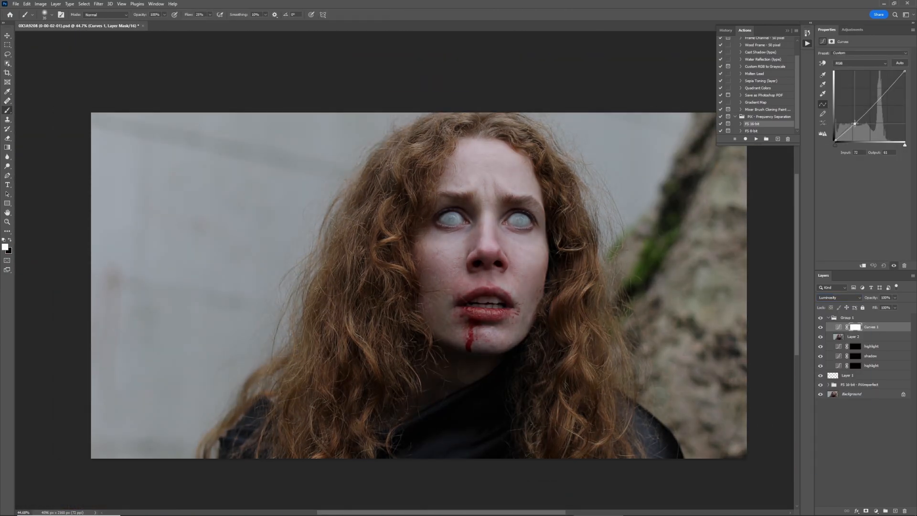
pyautogui.doubleClick(874, 326)
pyautogui.write('shadow')
pyautogui.press('Return')
pyautogui.click(894, 298)
pyautogui.moveTo(897, 306); pyautogui.dragTo(888, 305)
# - Paint shadows over both eyes on the top shadow layer's mask at 6% flow, and compare the layer off and on
pyautogui.click(209, 15)
pyautogui.scroll(6, 521, 200)
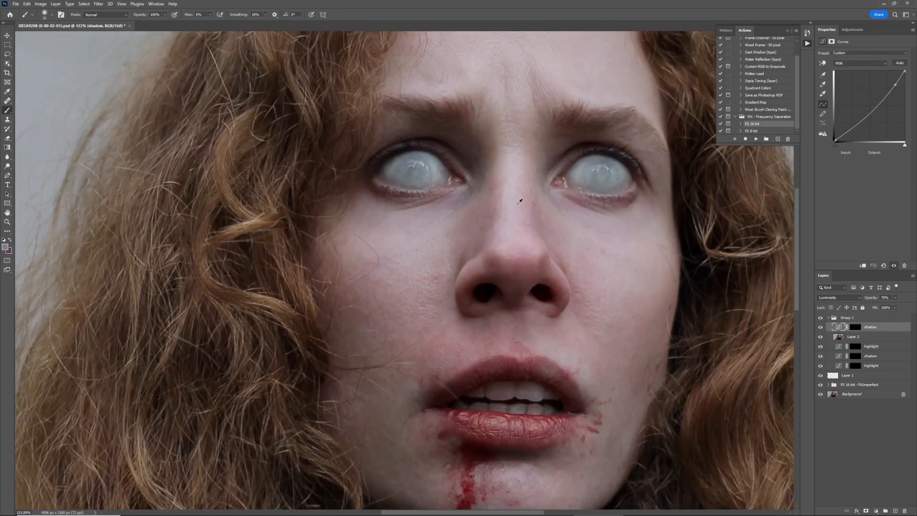
pyautogui.click(854, 327)
pyautogui.moveTo(400, 207); pyautogui.dragTo(379, 218)
pyautogui.moveTo(589, 202); pyautogui.dragTo(638, 214)
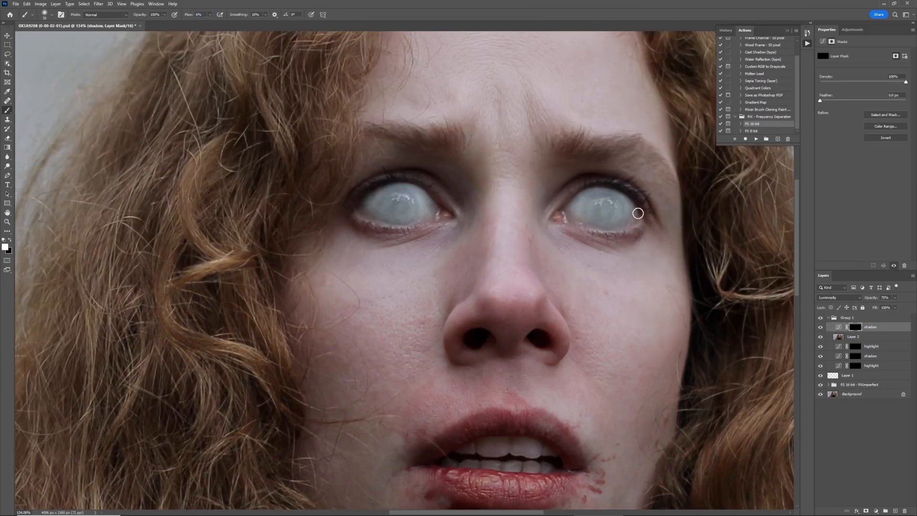
pyautogui.scroll(-6, 477, 200)
pyautogui.click(820, 327)
pyautogui.click(820, 327)
# - Reduce the brush to a very small size for fine eye shading, and recheck the frame with the top shadow layer off and on
pyautogui.scroll(7, 490, 197)
pyautogui.press(']')
pyautogui.press('[')
pyautogui.press('[')
pyautogui.press('[')
pyautogui.press('[')
pyautogui.press('[')
pyautogui.press('[')
pyautogui.press('[')
pyautogui.scroll(-7, 459, 196)
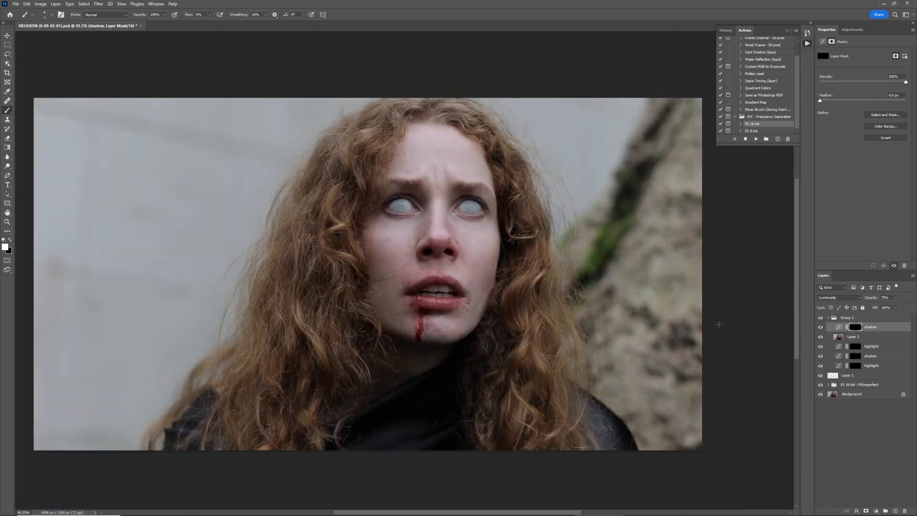
pyautogui.click(820, 327)
pyautogui.click(820, 327)
# - Add a new layer above the top shadow layer and sample the foreground color from the left-hand eye
pyautogui.scroll(7, 446, 195)
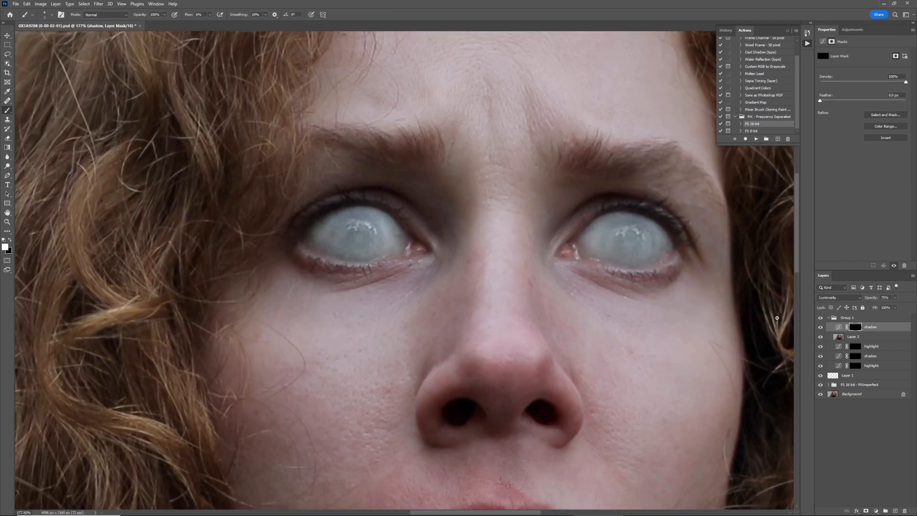
pyautogui.click(895, 511)
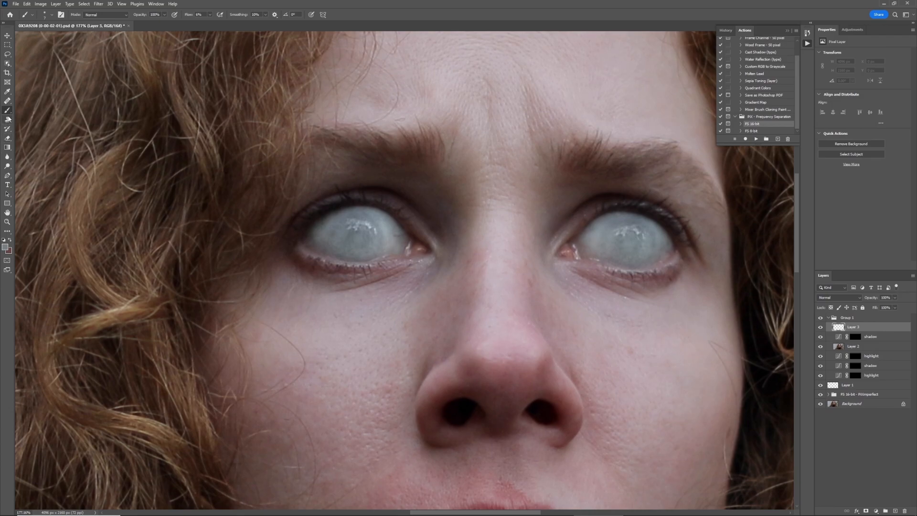
pyautogui.click(5, 245)
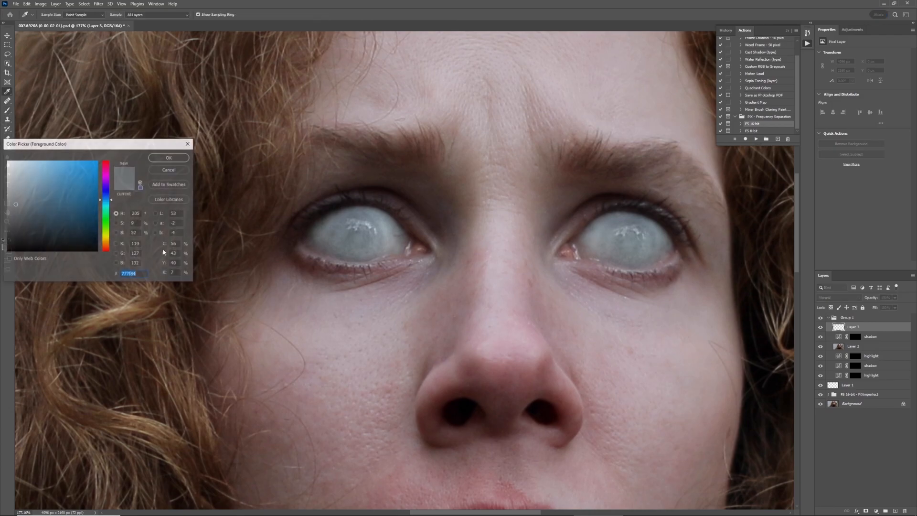
pyautogui.click(385, 229)
pyautogui.click(169, 158)
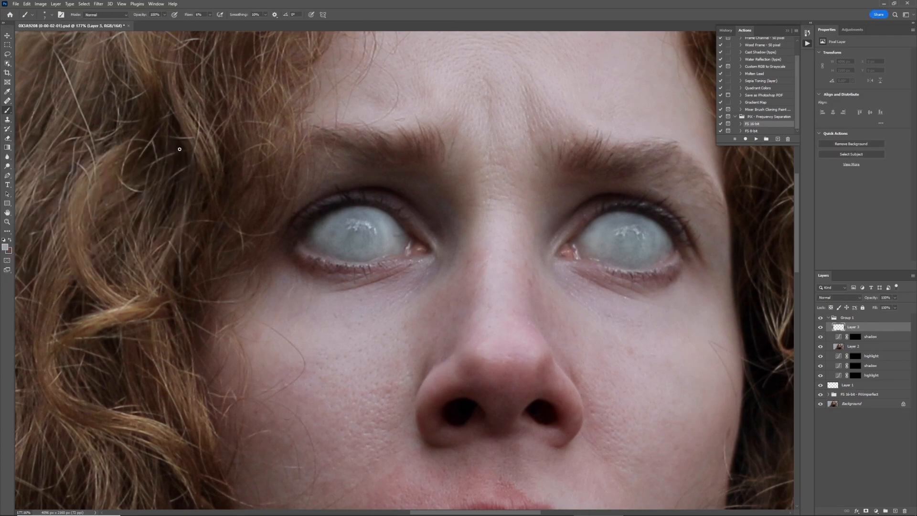
# - Raise the brush flow to 16%, enlarge the brush, and paint the sampled eye color over the left-hand eye's iris
pyautogui.click(209, 15)
pyautogui.click(338, 11)
pyautogui.press(']')
pyautogui.press(']')
pyautogui.press(']')
pyautogui.moveTo(352, 245)
pyautogui.mouseDown()
pyautogui.moveTo(381, 235)
pyautogui.moveTo(334, 240)
pyautogui.mouseUp()
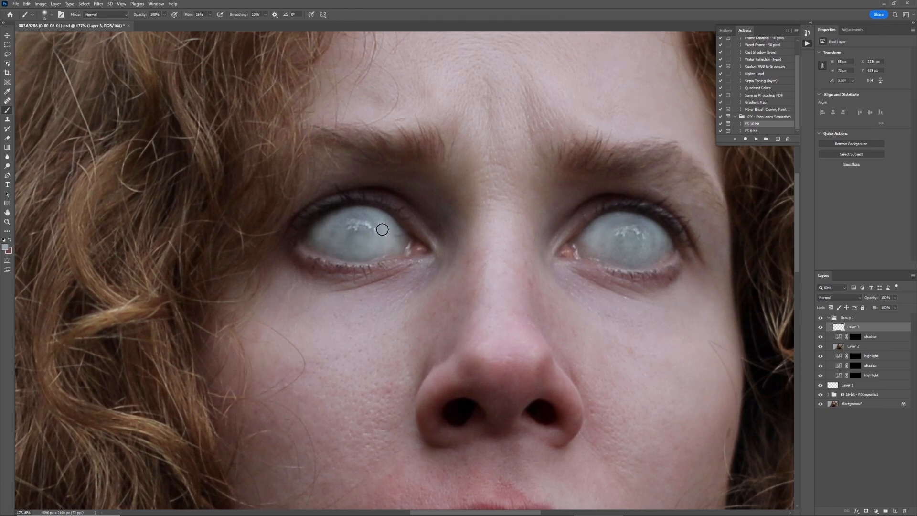
pyautogui.press(']')
pyautogui.press(']')
pyautogui.moveTo(383, 222)
pyautogui.mouseDown()
pyautogui.moveTo(341, 253)
pyautogui.moveTo(384, 247)
pyautogui.moveTo(331, 250)
pyautogui.moveTo(390, 249)
pyautogui.moveTo(351, 253)
pyautogui.moveTo(366, 242)
pyautogui.mouseUp()
# - Shrink the brush, resample the foreground color from the outer part of the left-hand eye, and blend it into that eye
pyautogui.press('[')
pyautogui.press('[')
pyautogui.click(4, 246)
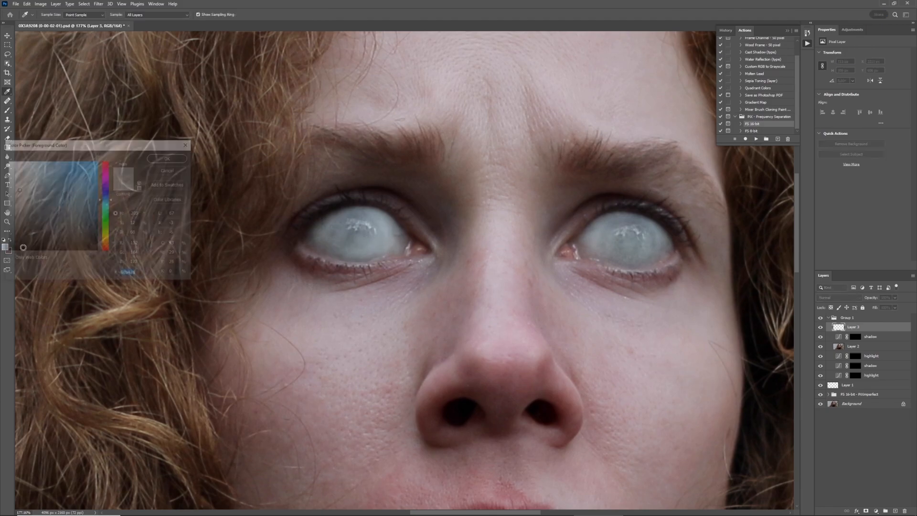
pyautogui.click(326, 227)
pyautogui.click(169, 158)
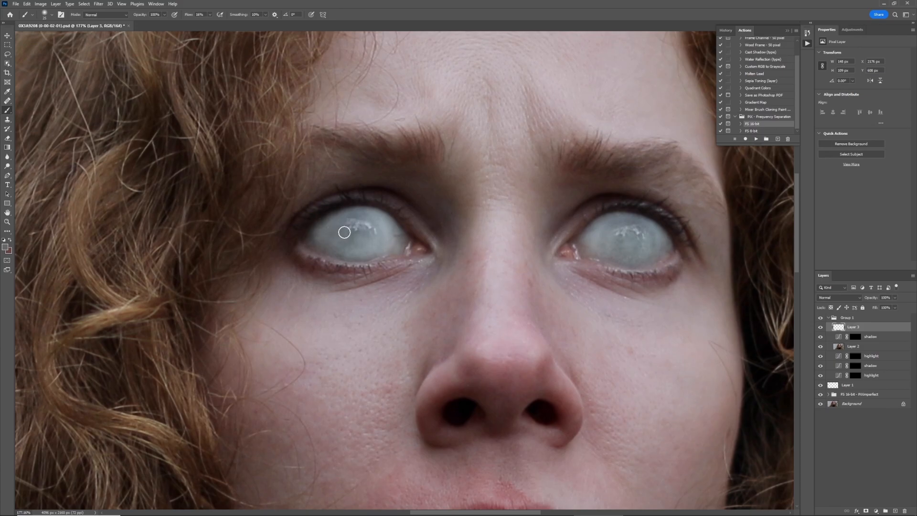
# - Sample lighter blue-gray eye tones such as #8c949b as the foreground color and paint them over the irises of both eyes
pyautogui.click(6, 246)
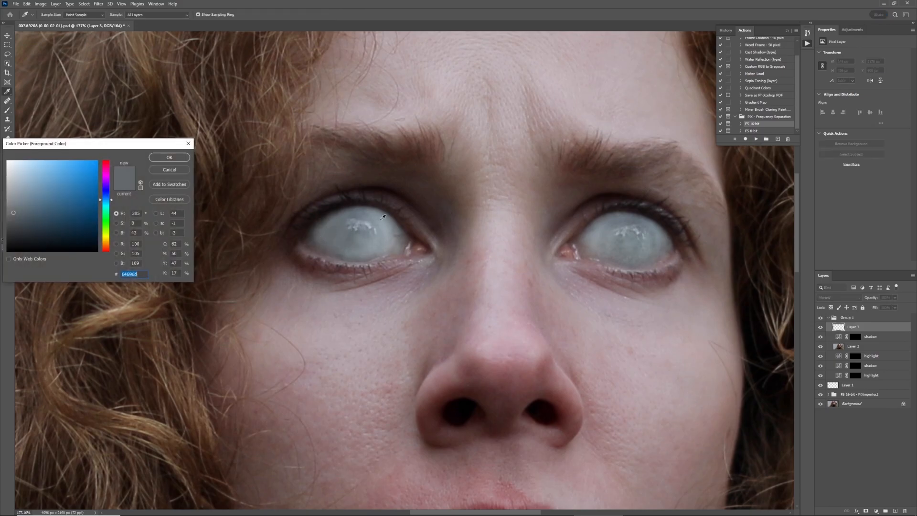
pyautogui.click(337, 234)
pyautogui.click(169, 157)
pyautogui.scroll(-6, 443, 189)
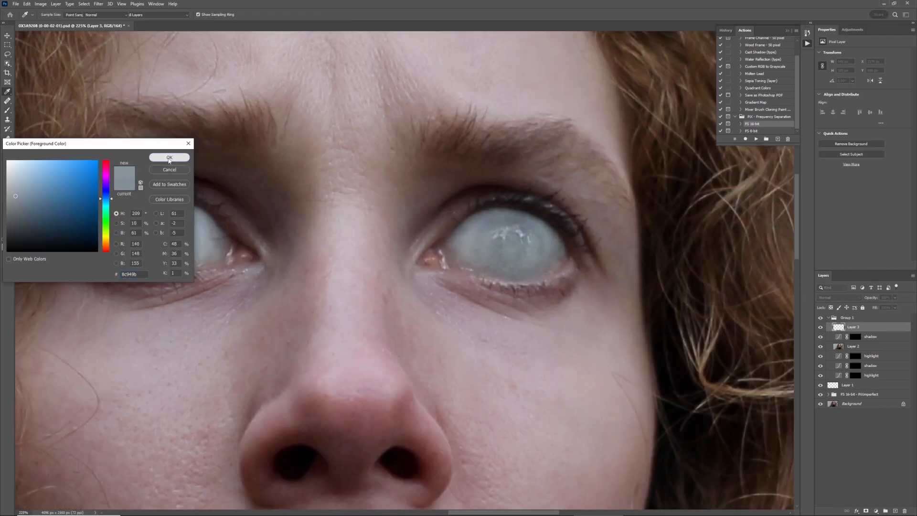
pyautogui.press('Return')
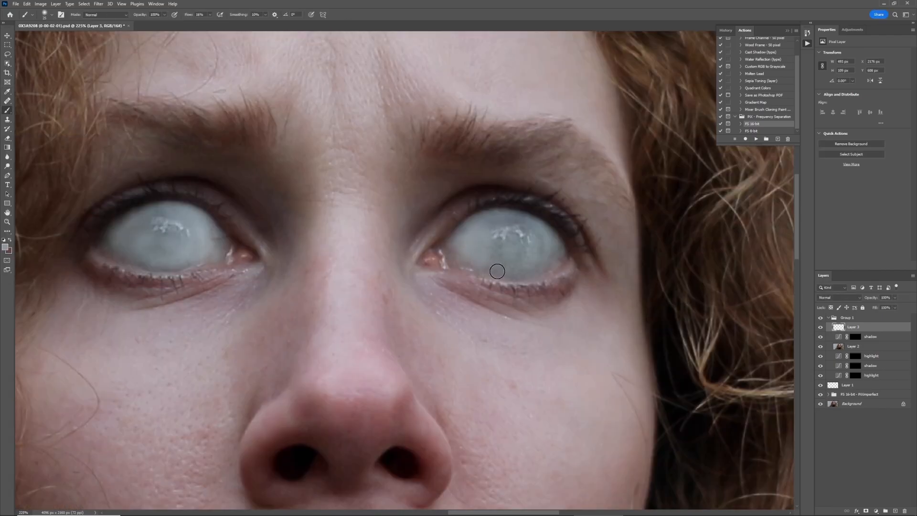
pyautogui.hotkey('ctrl', '0')
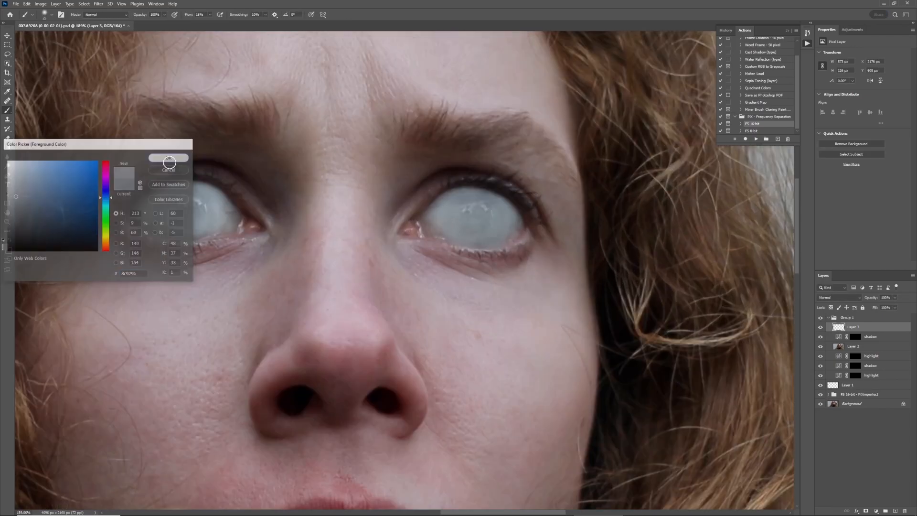
pyautogui.press('Return')
pyautogui.scroll(-5, 477, 229)
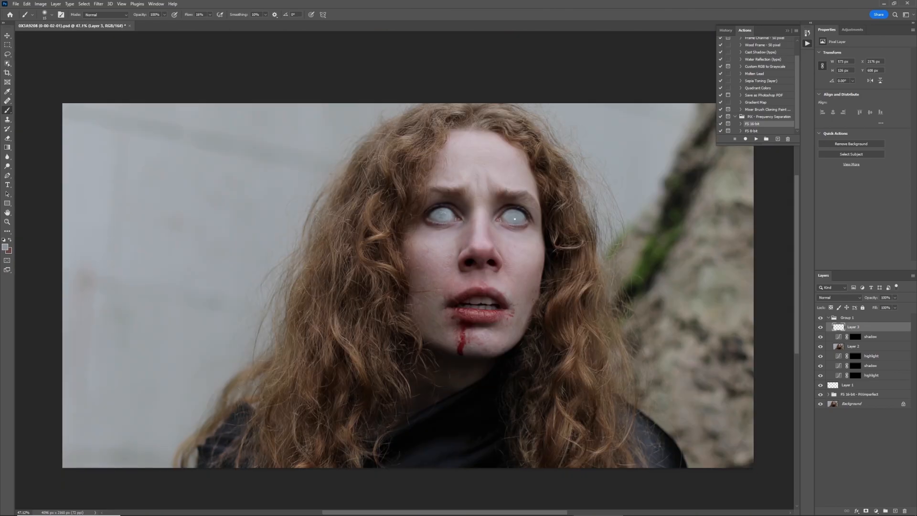
# - Lower the opacity of the color-painting layer at the top of the group to about 75%, and check the eyes
pyautogui.click(8, 45)
pyautogui.scroll(3, 484, 177)
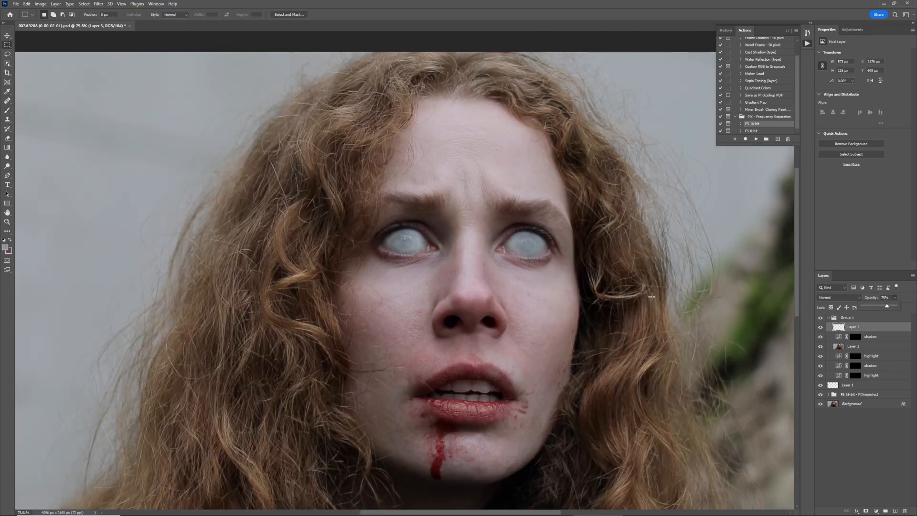
pyautogui.scroll(-3, 651, 297)
pyautogui.scroll(6, 416, 230)
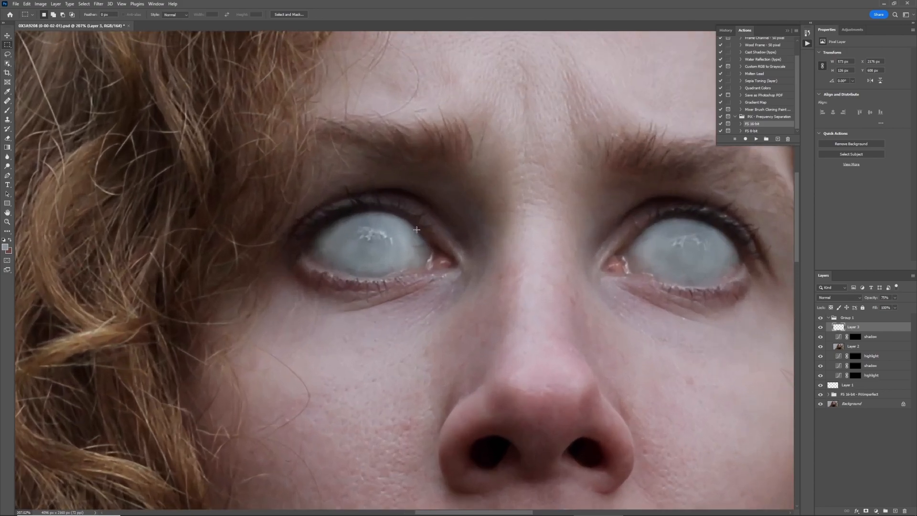
pyautogui.scroll(-3, 399, 247)
pyautogui.scroll(3, 516, 258)
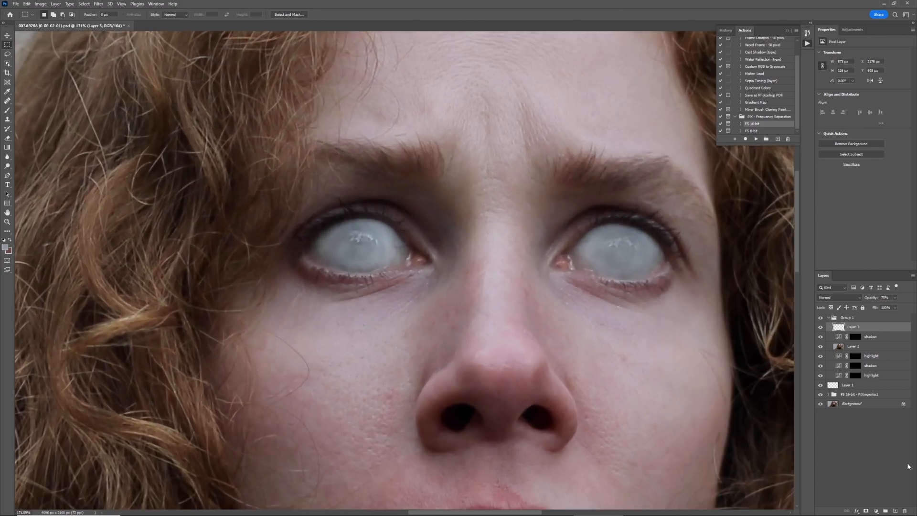
# - Add a new layer at the top of the group and set the brush's foreground color to pure white
pyautogui.click(896, 510)
pyautogui.click(7, 111)
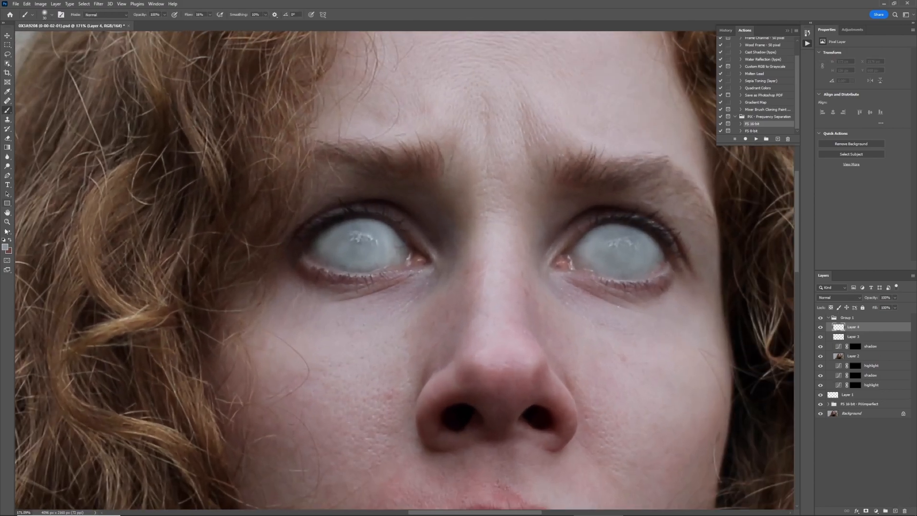
pyautogui.click(6, 246)
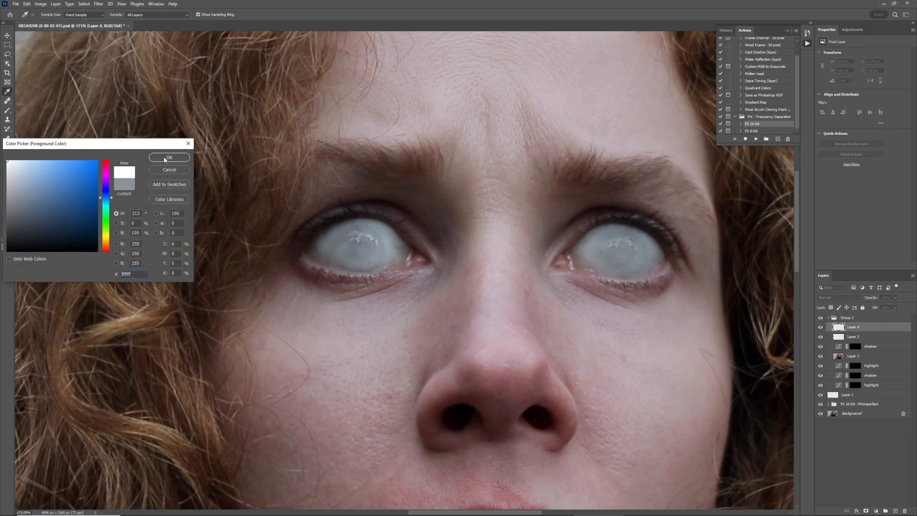
pyautogui.click(165, 158)
# - Turn off Transparency Shapes Layer for the new top layer and set it to Color Dodge at about 68% opacity
pyautogui.doubleClick(882, 331)
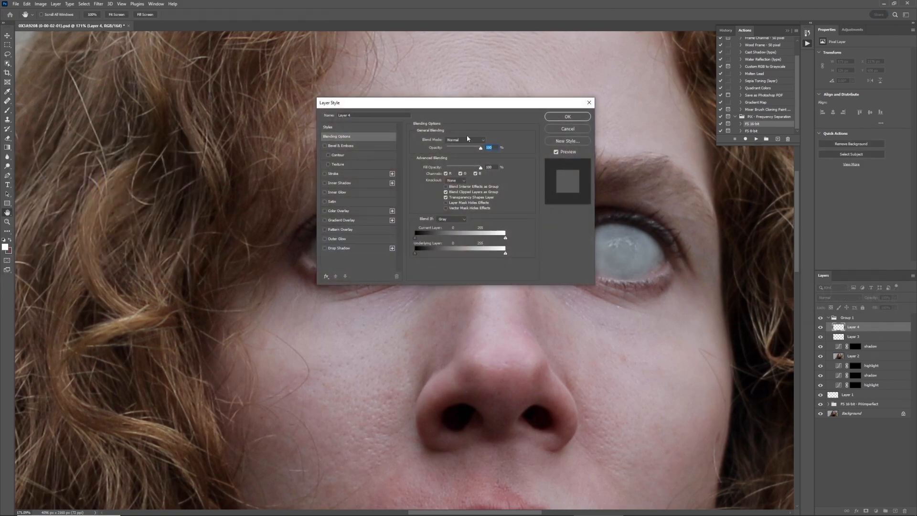
pyautogui.click(571, 117)
pyautogui.press('b')
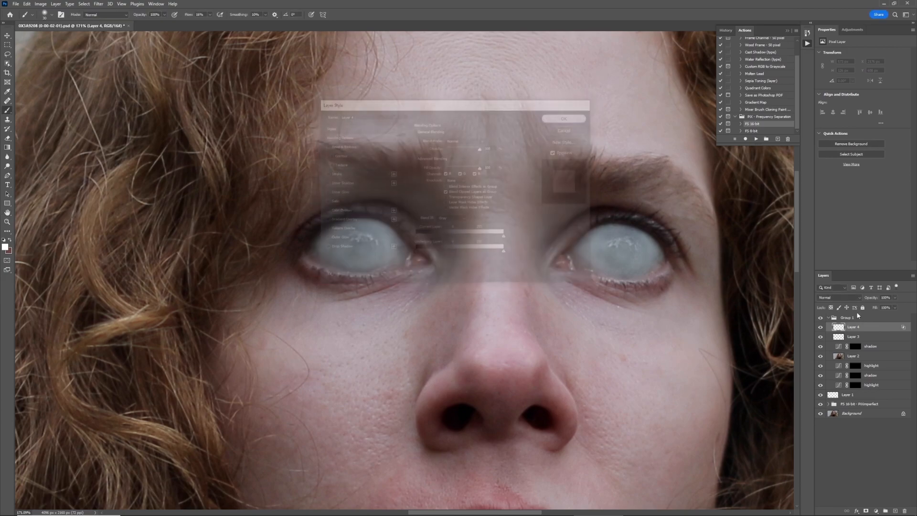
pyautogui.click(839, 297)
pyautogui.click(839, 364)
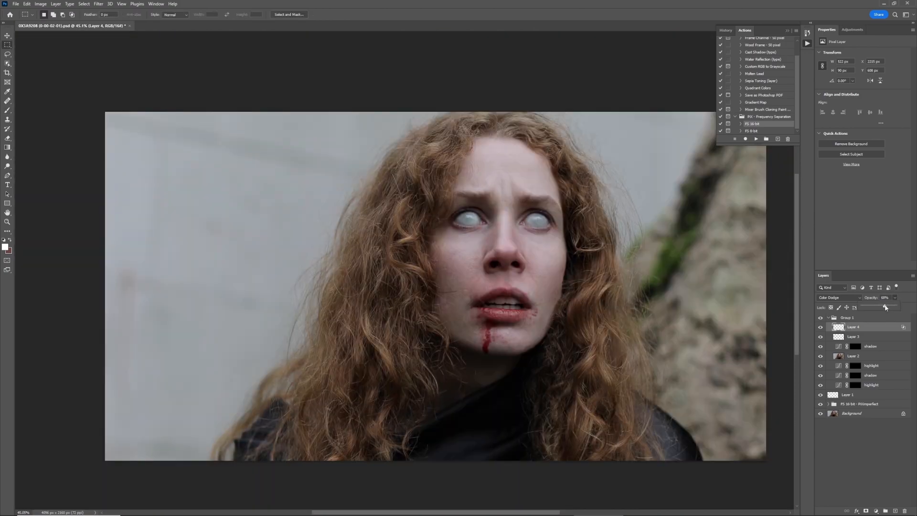
pyautogui.click(820, 327)
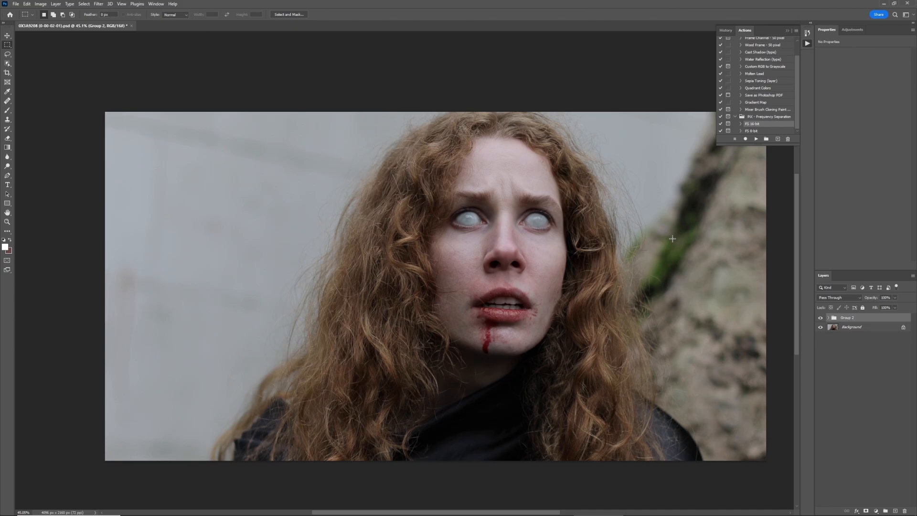
pyautogui.click(16, 4)
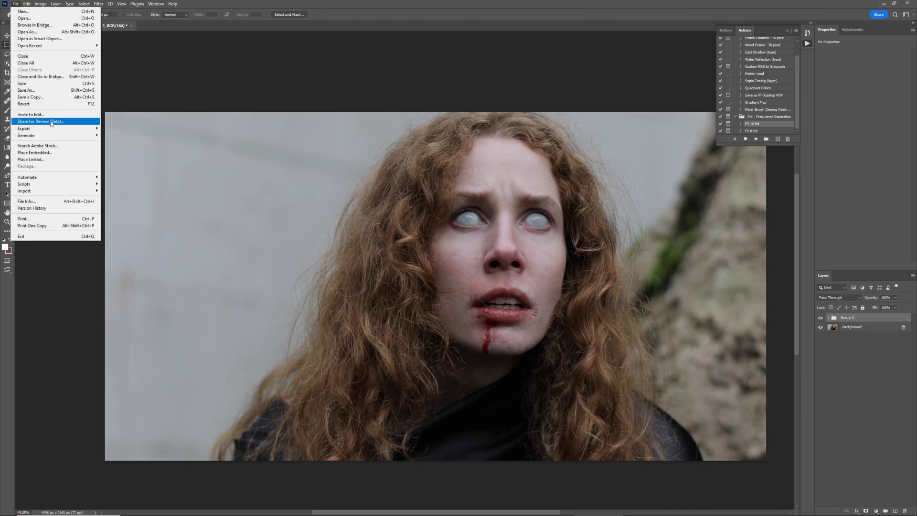
pyautogui.click(47, 91)
pyautogui.click(423, 445)
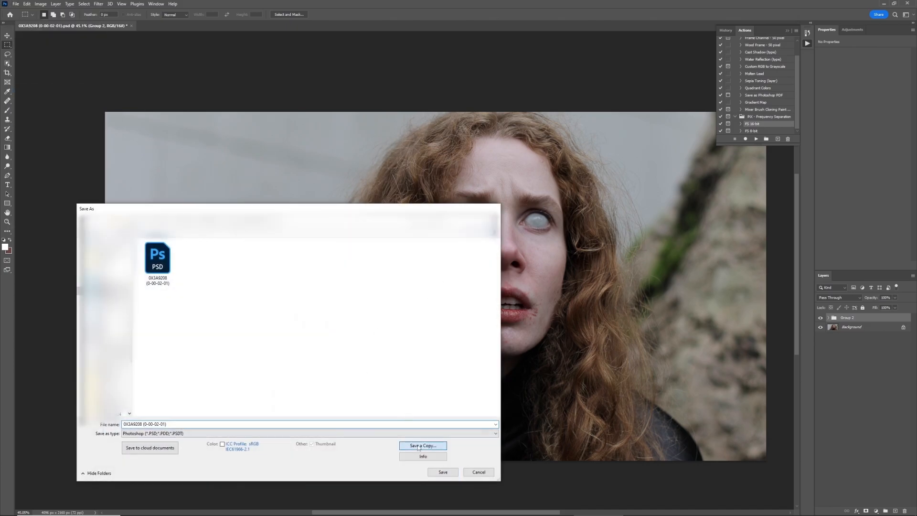
pyautogui.click(234, 433)
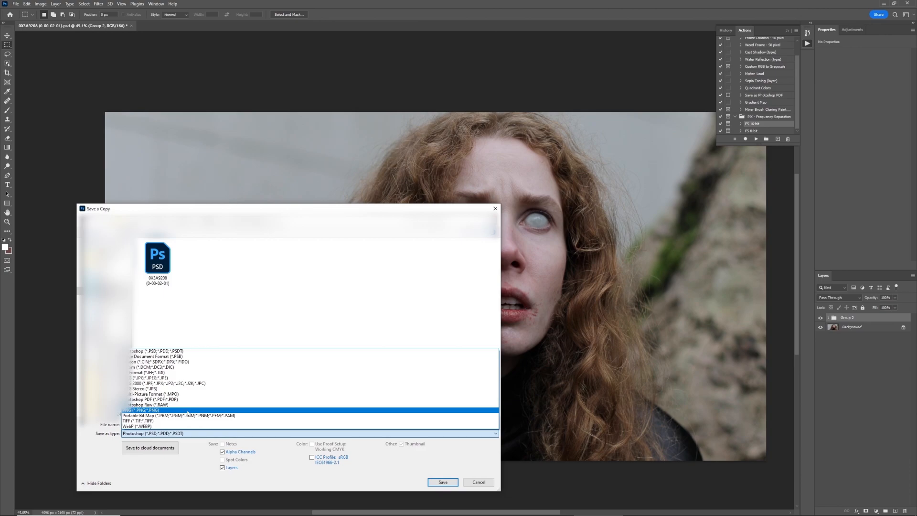
pyautogui.click(205, 410)
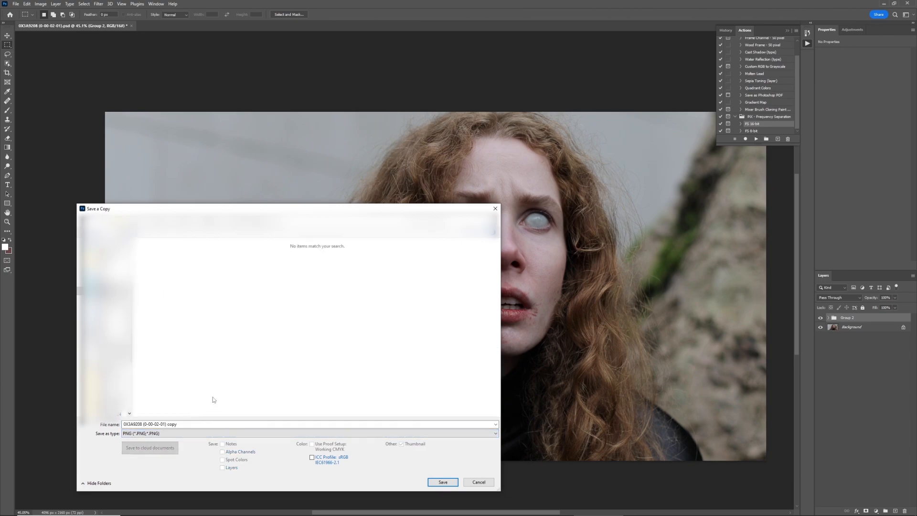
pyautogui.click(442, 482)
pyautogui.click(498, 160)
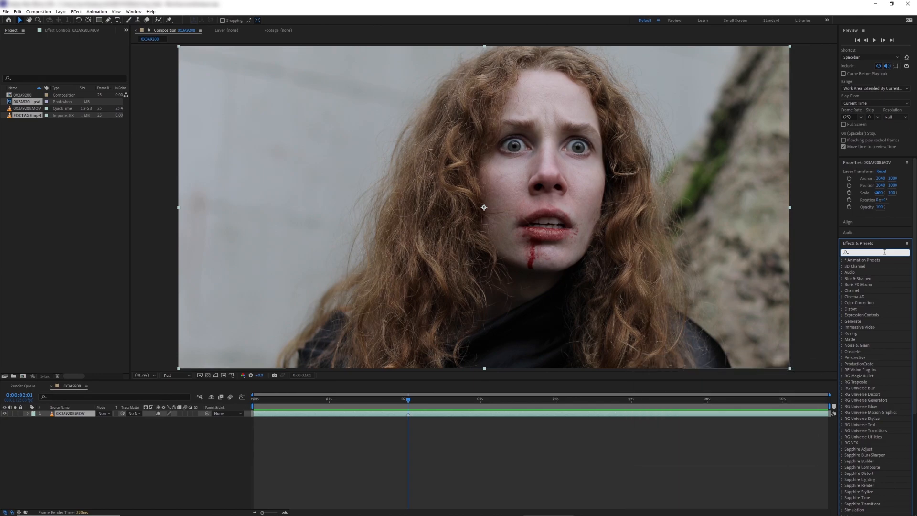
# - Switch to After Effects, apply Spot Clone Tracker to the 0X3A9208.MOV layer, and set its Spot Opacity to 0
pyautogui.write('spot c')
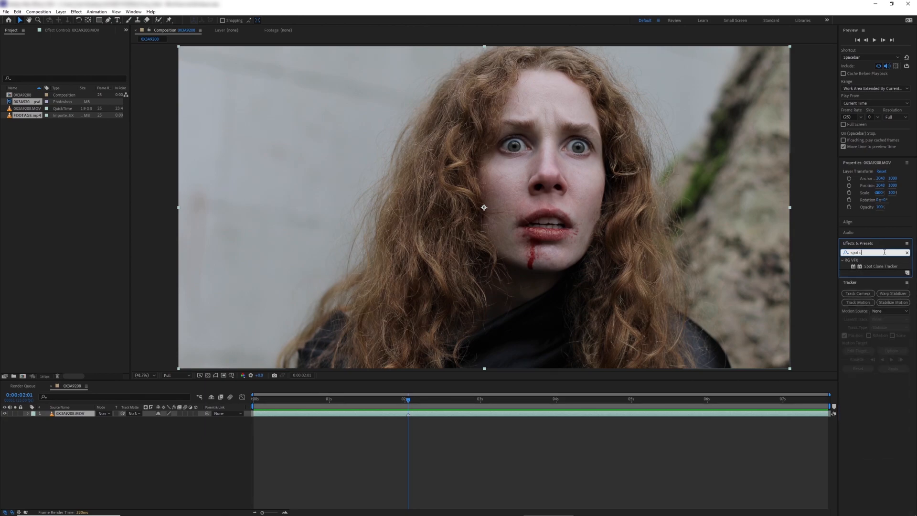
pyautogui.doubleClick(877, 266)
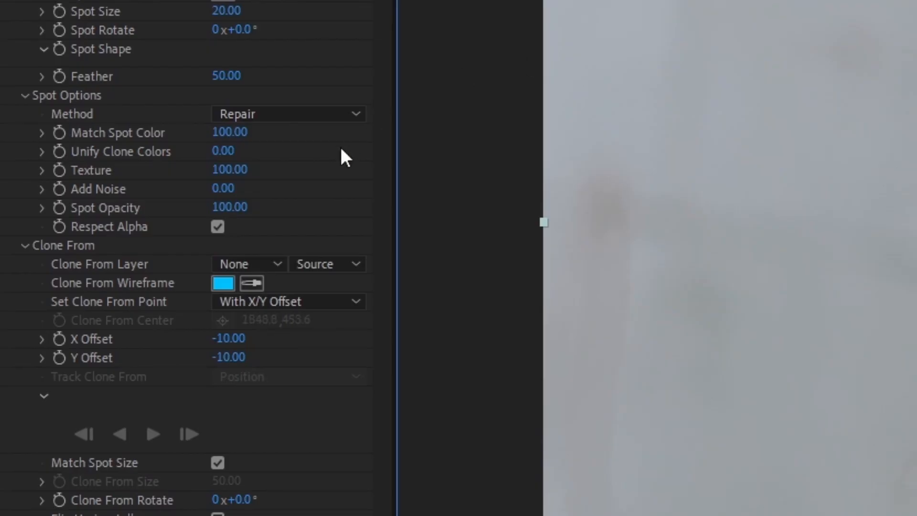
pyautogui.moveTo(236, 207); pyautogui.dragTo(72, 213)
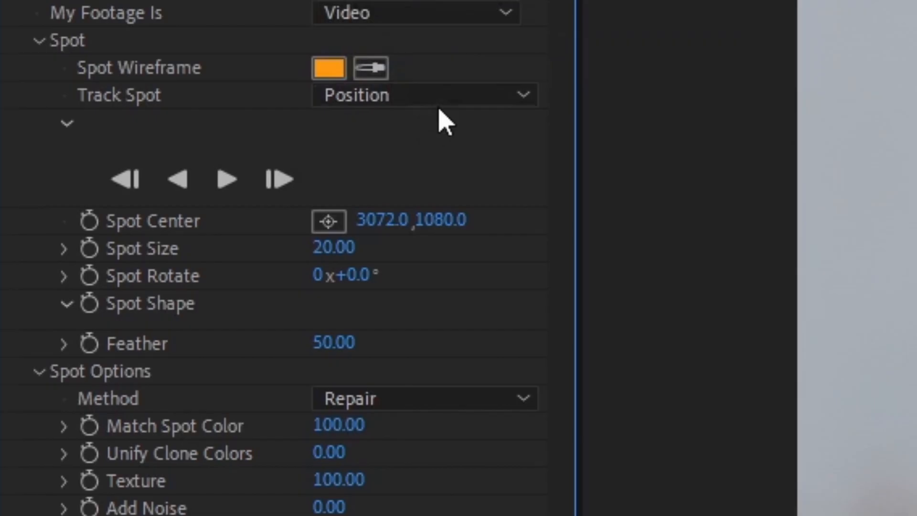
# - Set the effect's Track Spot to Position, Scale & Rotation and its Overlay to Wireframes Only (Faster Tracking)
pyautogui.click(438, 99)
pyautogui.click(491, 203)
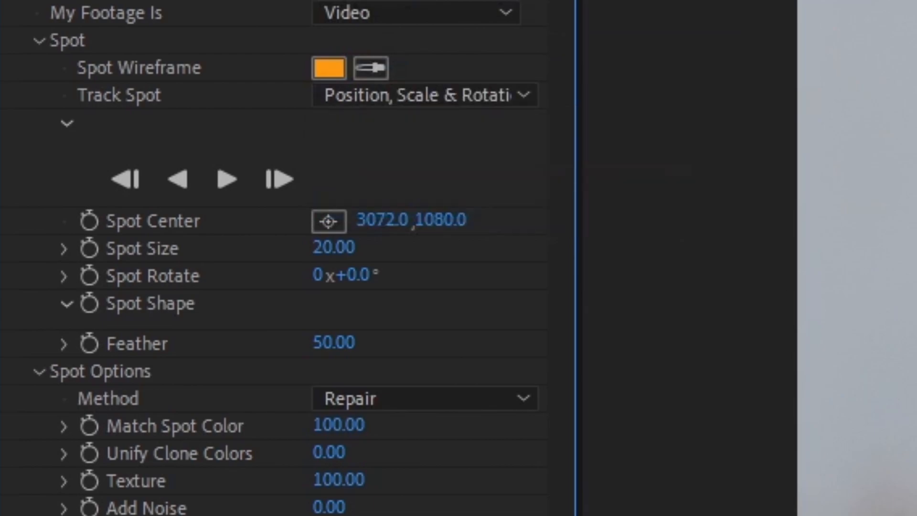
pyautogui.click(470, 406)
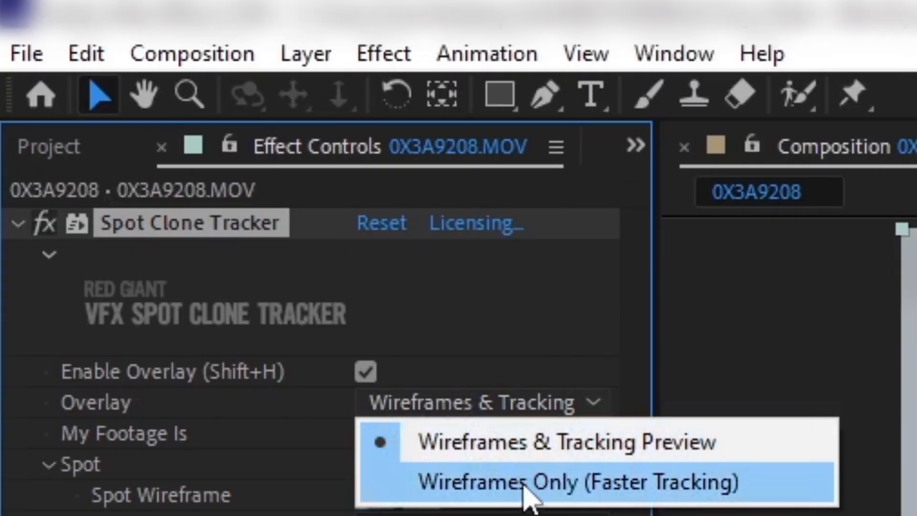
pyautogui.click(524, 486)
# - Enlarge the composition viewer, center the tracking spot on the left-hand eye, and shrink it to fit around the iris
pyautogui.scroll(2, 494, 146)
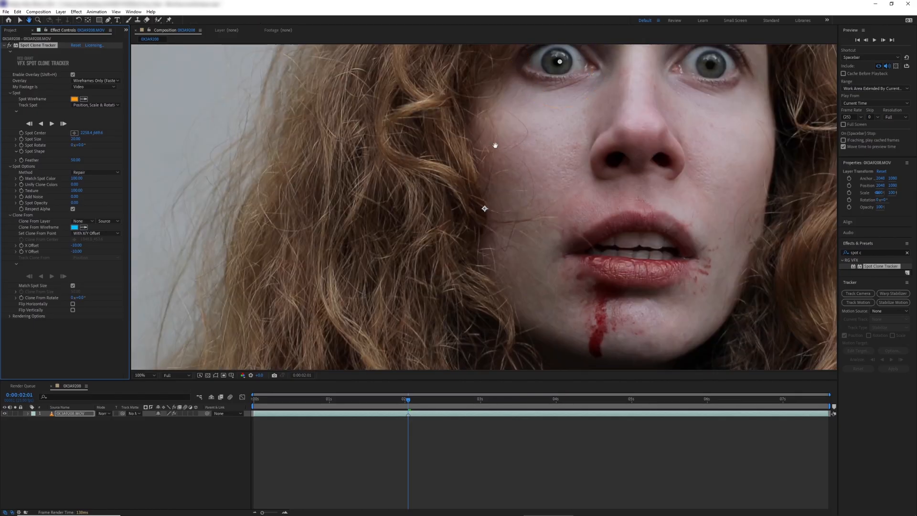
pyautogui.press('space')
pyautogui.moveTo(509, 110); pyautogui.dragTo(438, 262)
pyautogui.moveTo(474, 380); pyautogui.dragTo(476, 443)
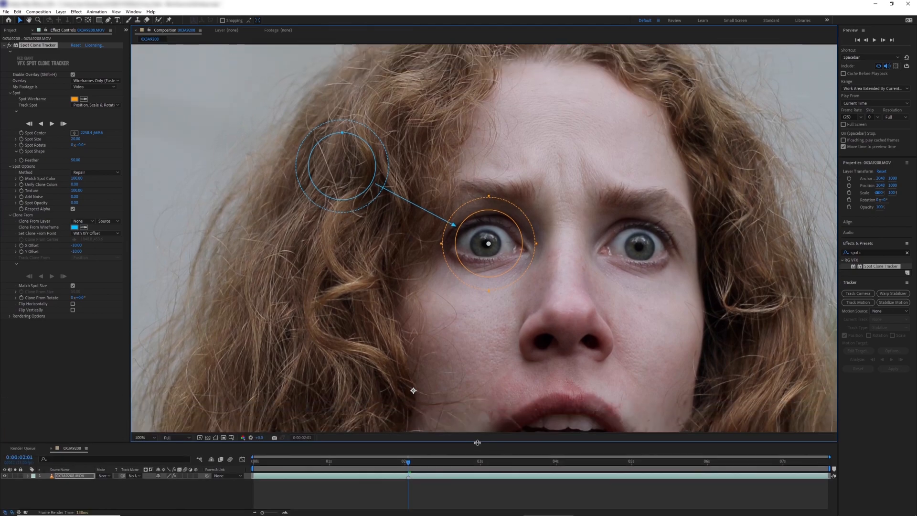
pyautogui.scroll(1, 483, 238)
pyautogui.moveTo(543, 293); pyautogui.dragTo(510, 271)
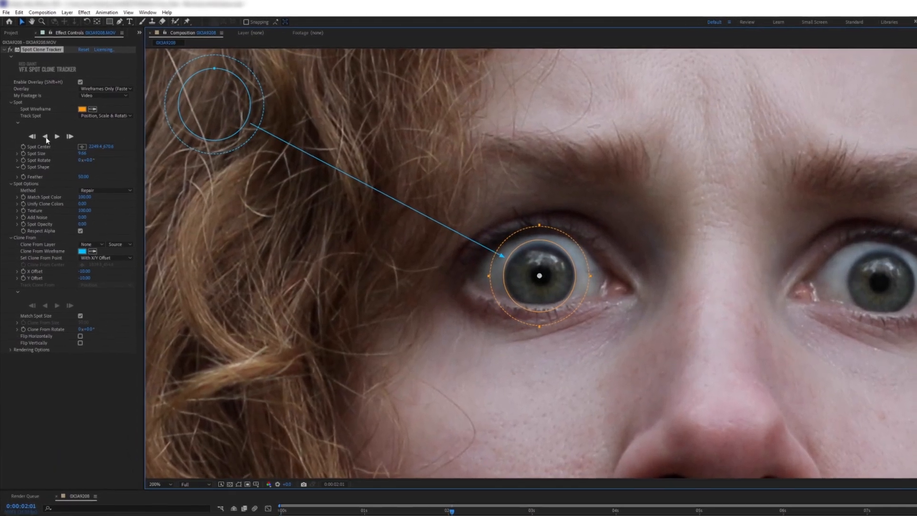
# - Track the spot on the left-hand iris backward to the start of the clip, check the track, and track forward
pyautogui.click(43, 129)
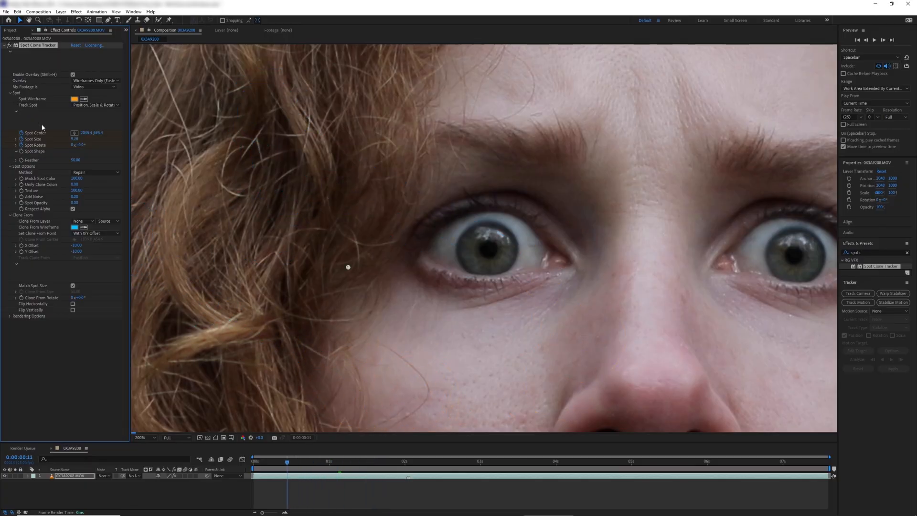
pyautogui.moveTo(255, 465); pyautogui.dragTo(270, 466)
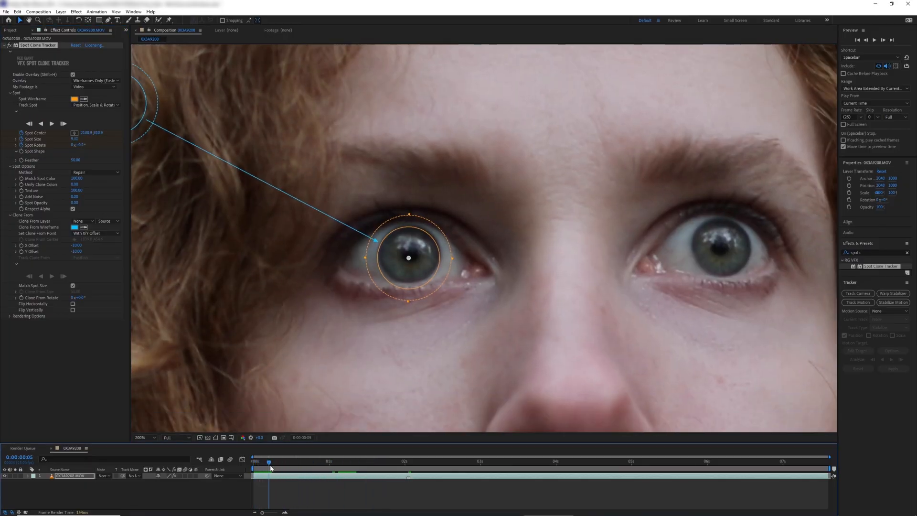
pyautogui.click(51, 124)
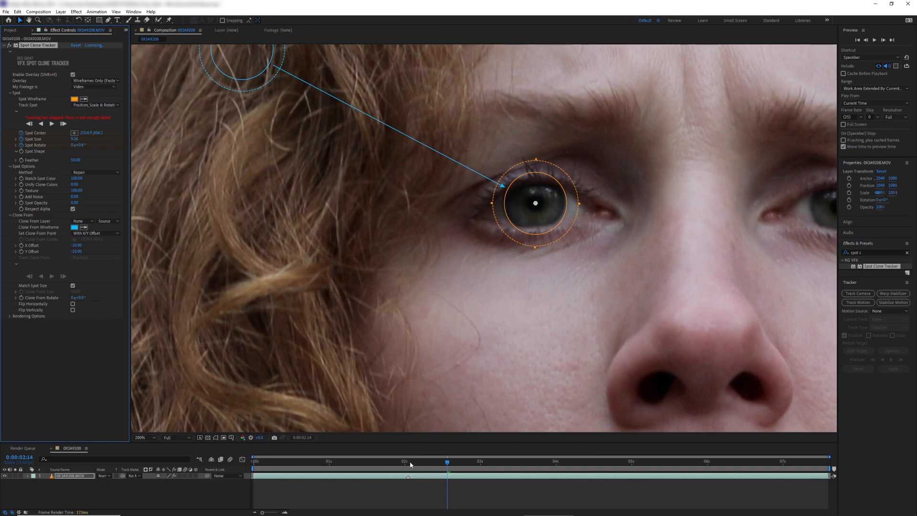
# - Reveal the tracker's keyframes in the timeline and re-center the spot on the left-hand iris at 0:00:02:20, past the first blink
pyautogui.moveTo(410, 463); pyautogui.dragTo(448, 471)
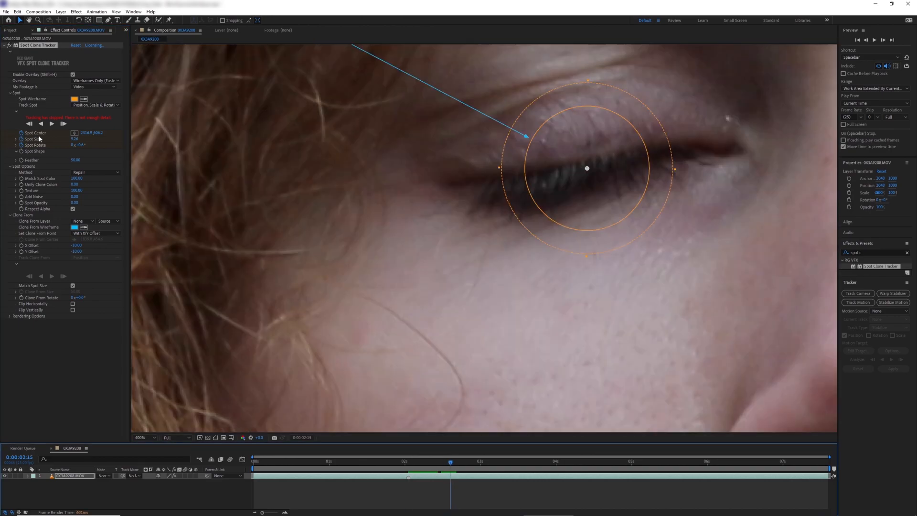
pyautogui.doubleClick(41, 135)
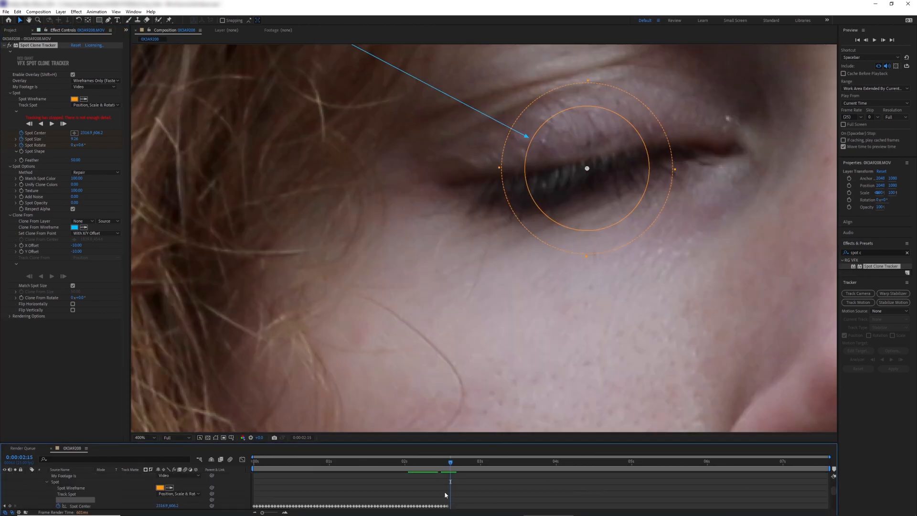
pyautogui.moveTo(447, 465); pyautogui.dragTo(466, 468)
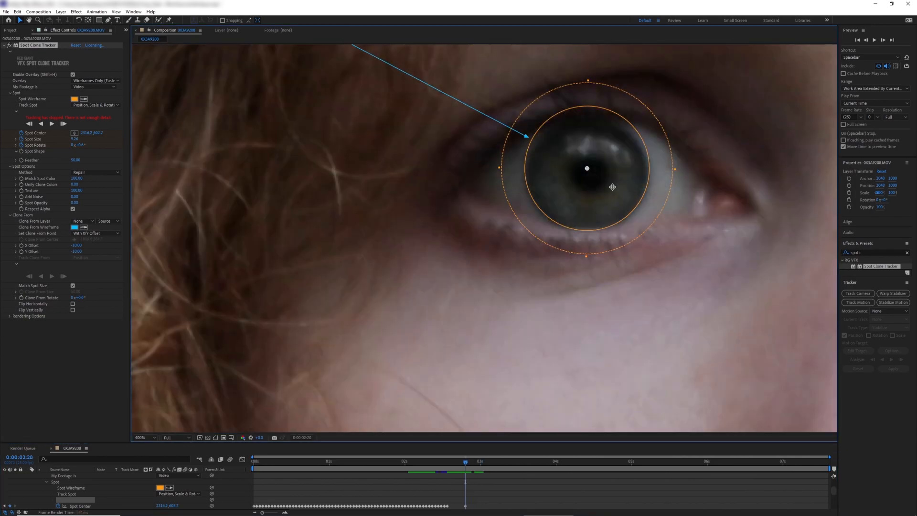
pyautogui.moveTo(610, 186); pyautogui.dragTo(610, 189)
# - Delete the stray keyframes just after the first blink, re-align the spot on the left-hand iris there, and track it forward
pyautogui.moveTo(454, 479); pyautogui.dragTo(457, 500)
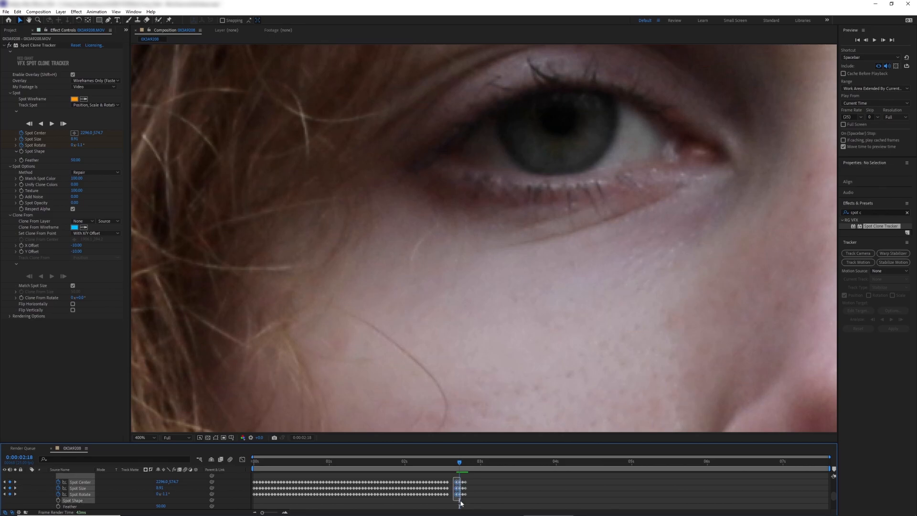
pyautogui.press('Delete')
pyautogui.click(37, 46)
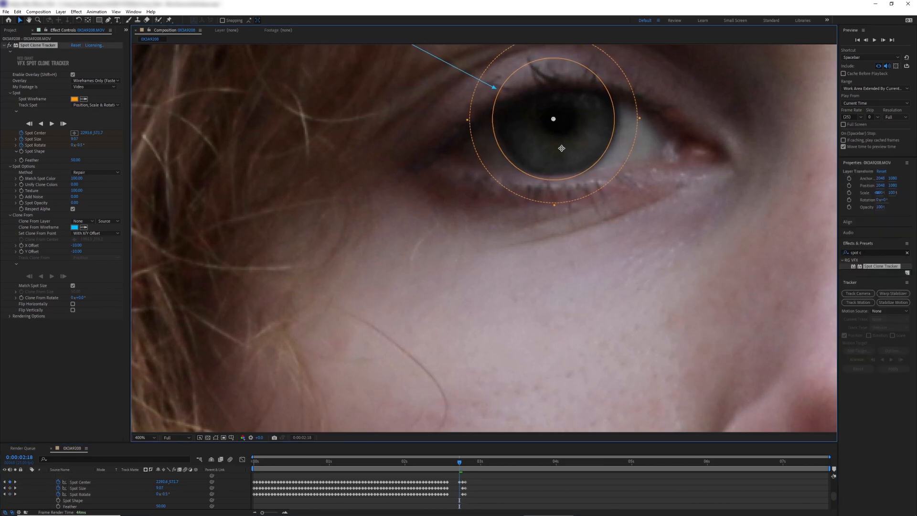
pyautogui.press('pageup')
pyautogui.moveTo(566, 152)
pyautogui.mouseDown()
pyautogui.moveTo(562, 139)
pyautogui.moveTo(553, 154)
pyautogui.mouseUp()
pyautogui.press('pagedown')
pyautogui.press('pageup')
pyautogui.moveTo(456, 462); pyautogui.dragTo(466, 463)
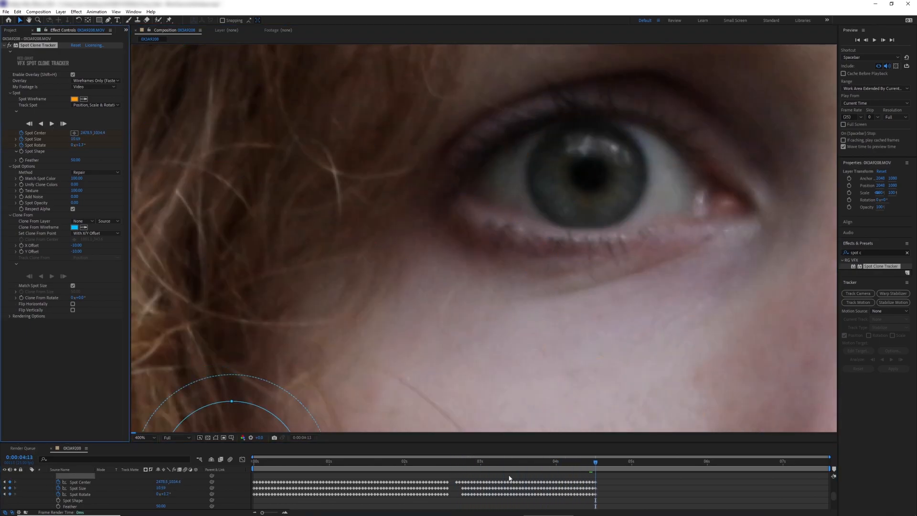
# - Check the track up to the second blink and re-center the spot on the left-hand iris at 0:00:05:20
pyautogui.scroll(-1, 521, 382)
pyautogui.moveTo(521, 382); pyautogui.dragTo(422, 203)
pyautogui.moveTo(596, 462); pyautogui.dragTo(499, 462)
pyautogui.moveTo(478, 427); pyautogui.dragTo(510, 316)
pyautogui.moveTo(498, 462); pyautogui.dragTo(669, 469)
pyautogui.scroll(1, 550, 132)
pyautogui.moveTo(551, 131); pyautogui.dragTo(497, 243)
pyautogui.moveTo(669, 463); pyautogui.dragTo(691, 467)
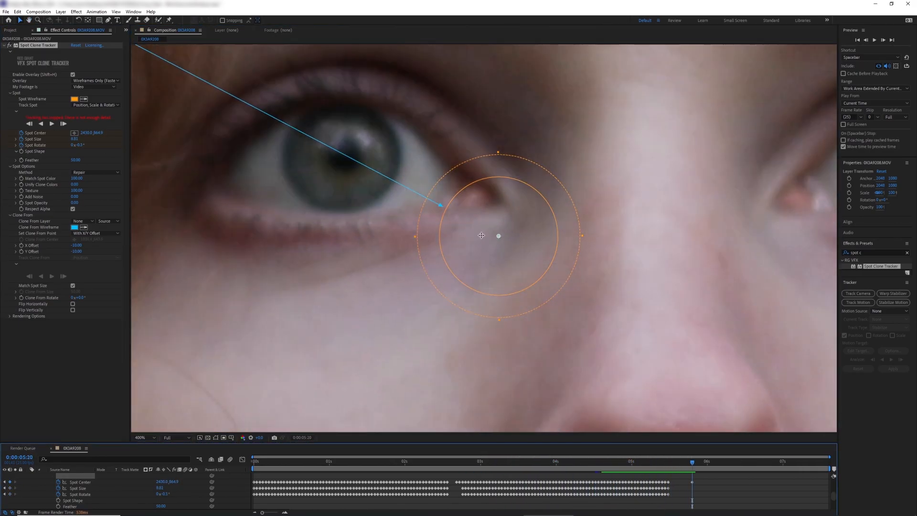
pyautogui.moveTo(497, 235); pyautogui.dragTo(341, 156)
# - Track the spot backward to the second blink, delete the faulty keyframes, re-align it on the iris, and track forward
pyautogui.press('j')
pyautogui.press('k')
pyautogui.moveTo(657, 464); pyautogui.dragTo(680, 462)
pyautogui.click(40, 124)
pyautogui.moveTo(672, 478); pyautogui.dragTo(681, 499)
pyautogui.press('Delete')
pyautogui.click(38, 45)
pyautogui.moveTo(375, 234); pyautogui.dragTo(360, 211)
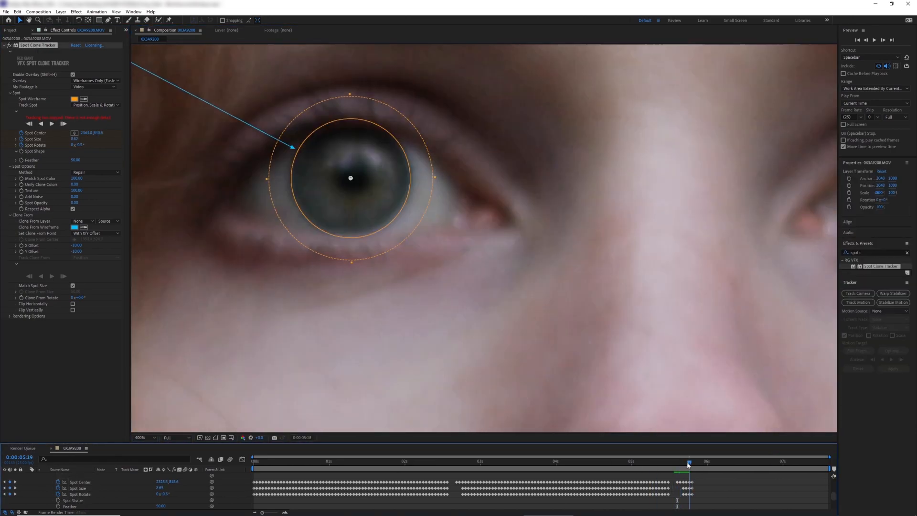
pyautogui.click(51, 124)
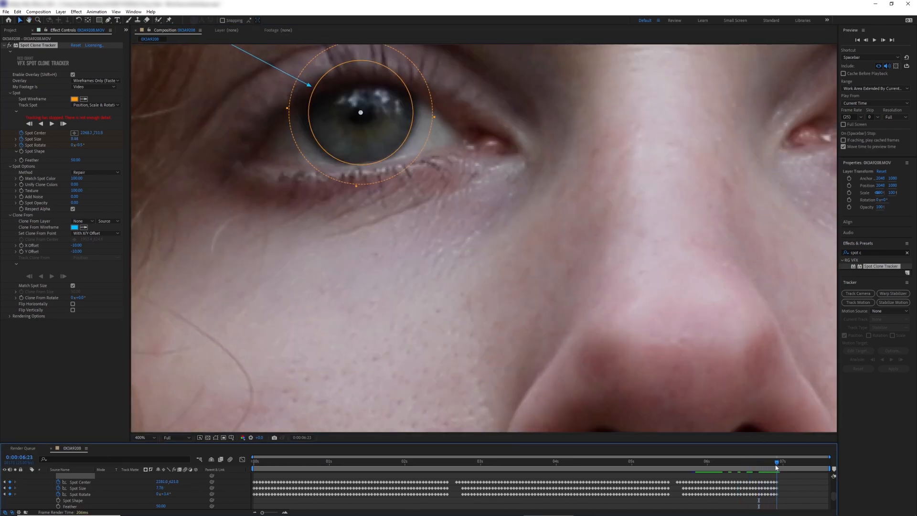
# - Re-center the spot on the left-hand iris after the third blink, track backward to the blink, and track forward to the clip's end
pyautogui.moveTo(775, 467); pyautogui.dragTo(798, 465)
pyautogui.moveTo(372, 133); pyautogui.dragTo(345, 234)
pyautogui.click(41, 124)
pyautogui.moveTo(786, 462)
pyautogui.mouseDown()
pyautogui.moveTo(798, 462)
pyautogui.moveTo(776, 461)
pyautogui.moveTo(798, 462)
pyautogui.mouseUp()
pyautogui.click(34, 46)
pyautogui.click(51, 123)
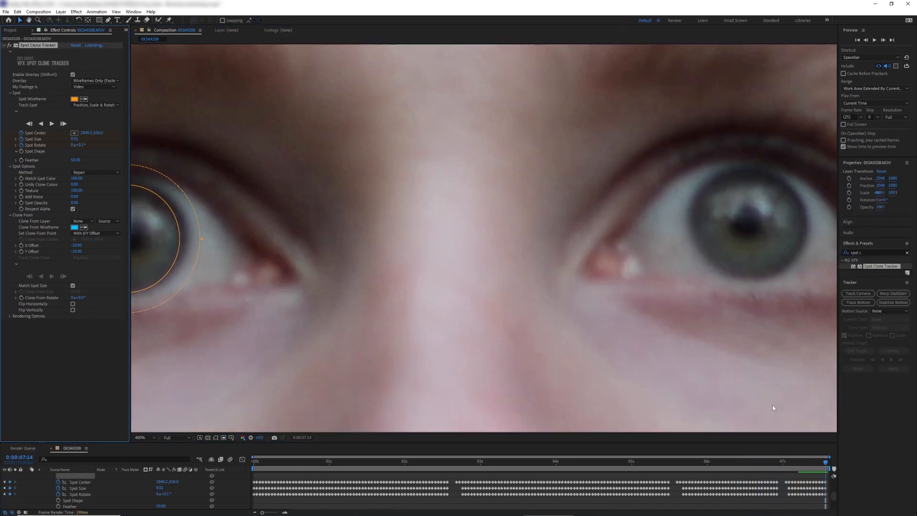
# - Set the Clone From Point to Explicitly, turn off Match Spot Size, and fit the clone-from spot around the right-hand iris
pyautogui.press(',')
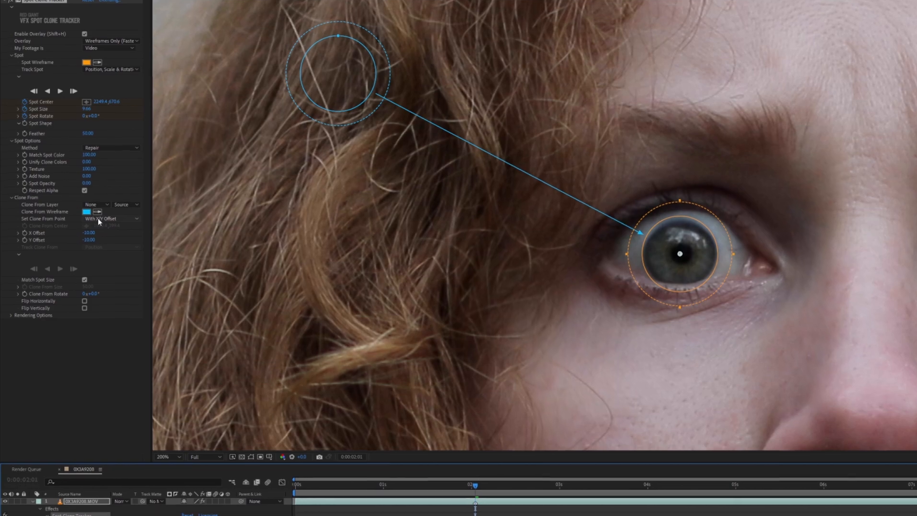
pyautogui.click(96, 224)
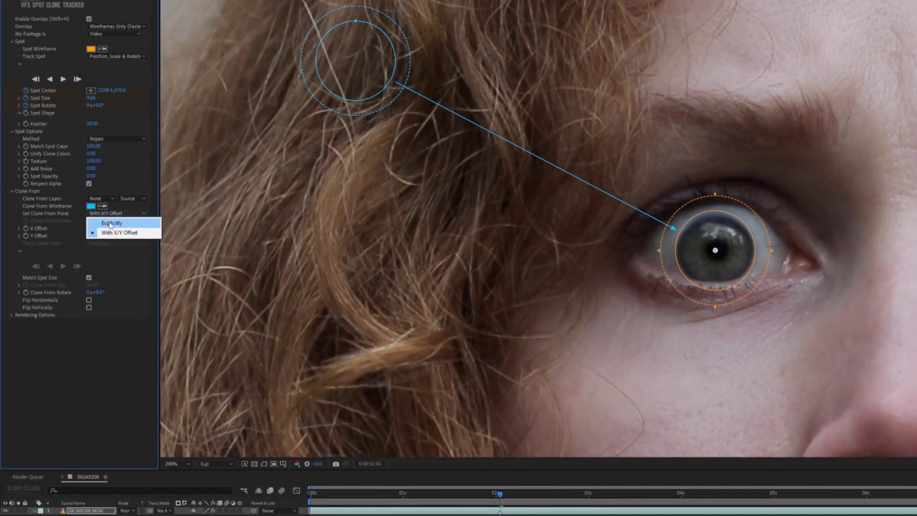
pyautogui.click(97, 232)
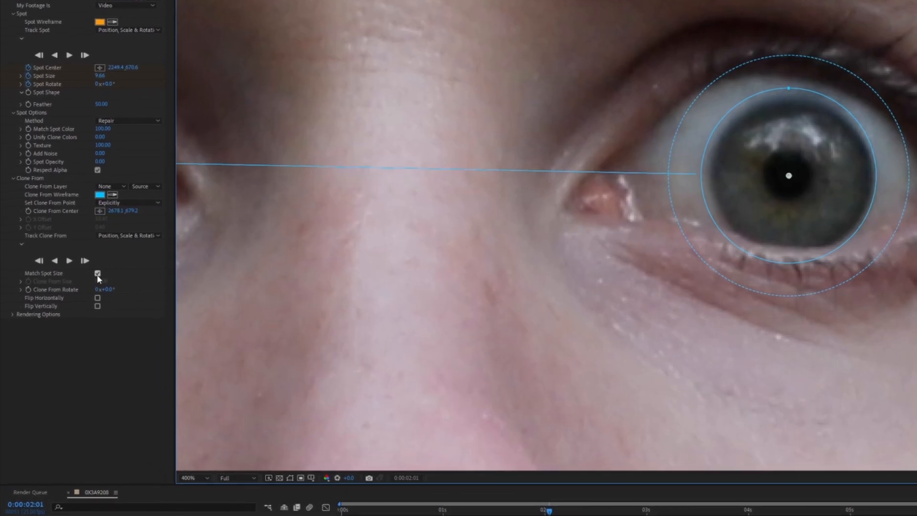
pyautogui.click(97, 275)
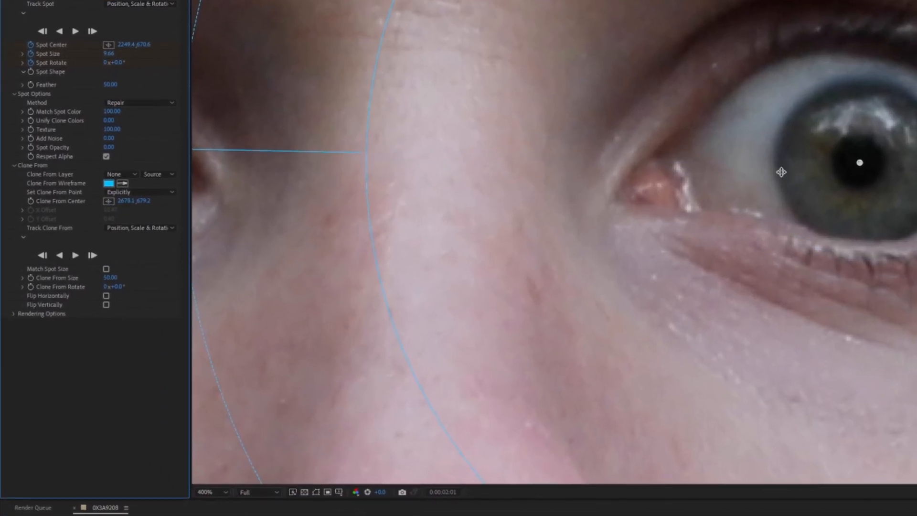
pyautogui.scroll(-1, 714, 185)
pyautogui.moveTo(655, 346); pyautogui.dragTo(605, 299)
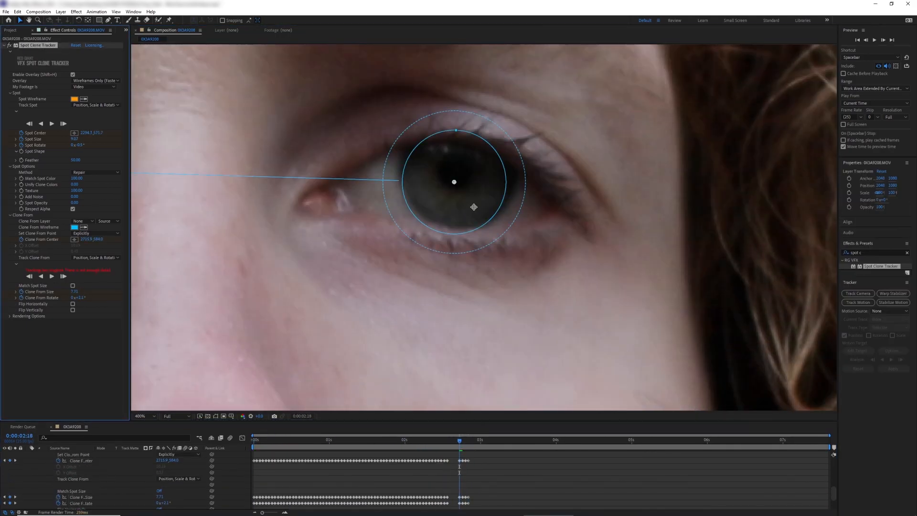
# - Track the clone-from spot on the right-hand iris forward between the blinks up to the end of the clip
pyautogui.click(51, 276)
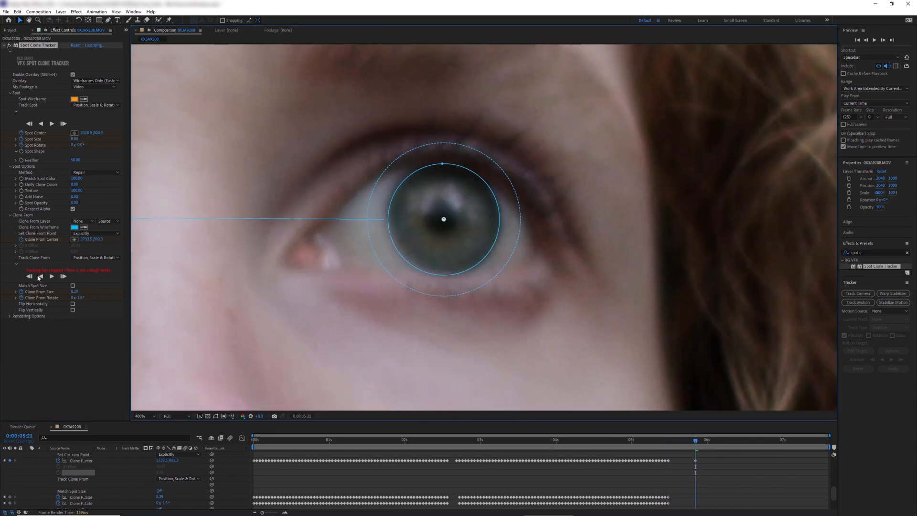
pyautogui.click(52, 277)
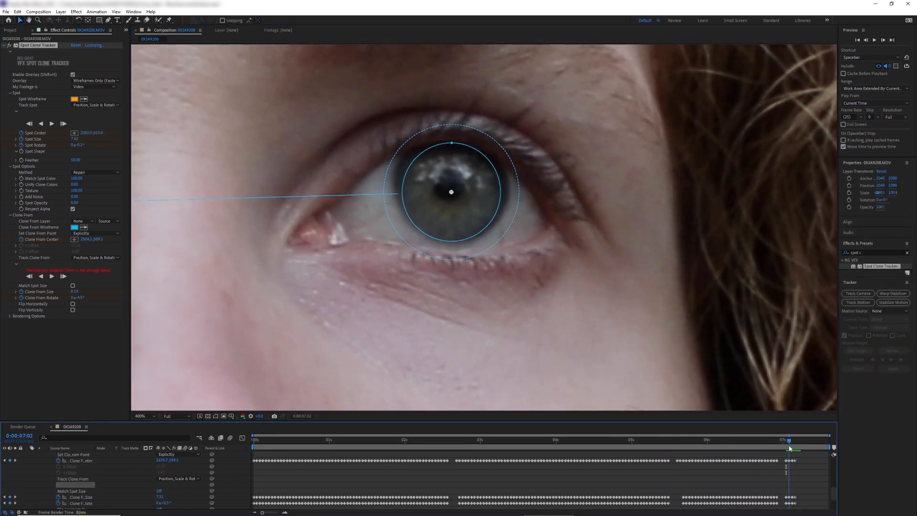
pyautogui.click(52, 277)
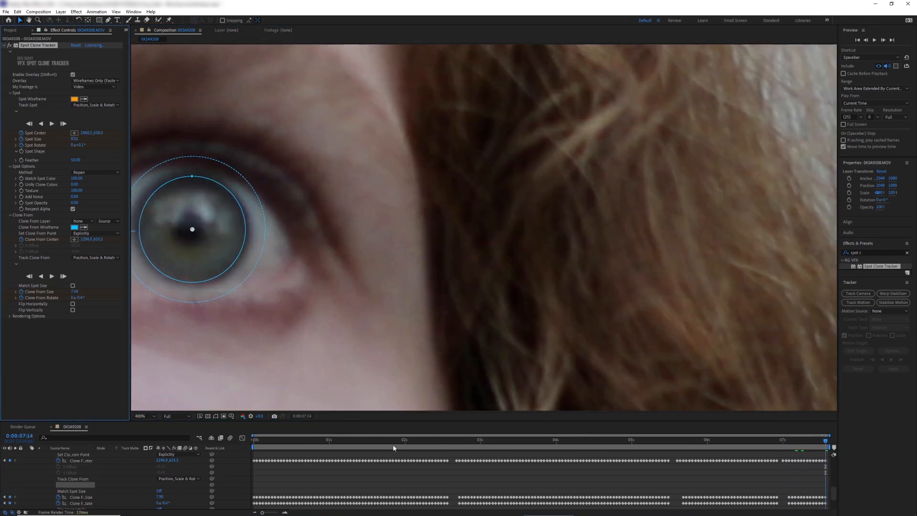
# - Apply a second Spot Clone Tracker to the footage, with Overlay set to Wireframes Only (Faster Tracking) and Spot Opacity 0
pyautogui.scroll(8, 38, 468)
pyautogui.click(28, 454)
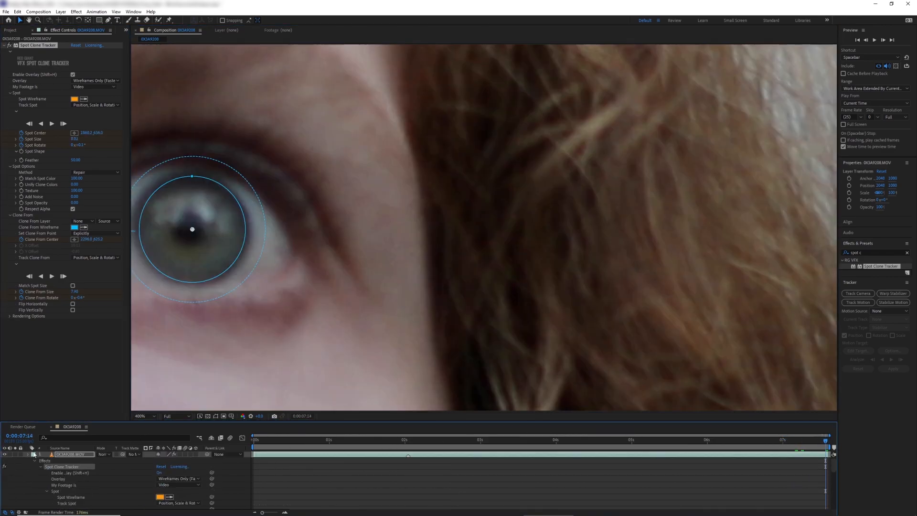
pyautogui.click(144, 416)
pyautogui.click(145, 293)
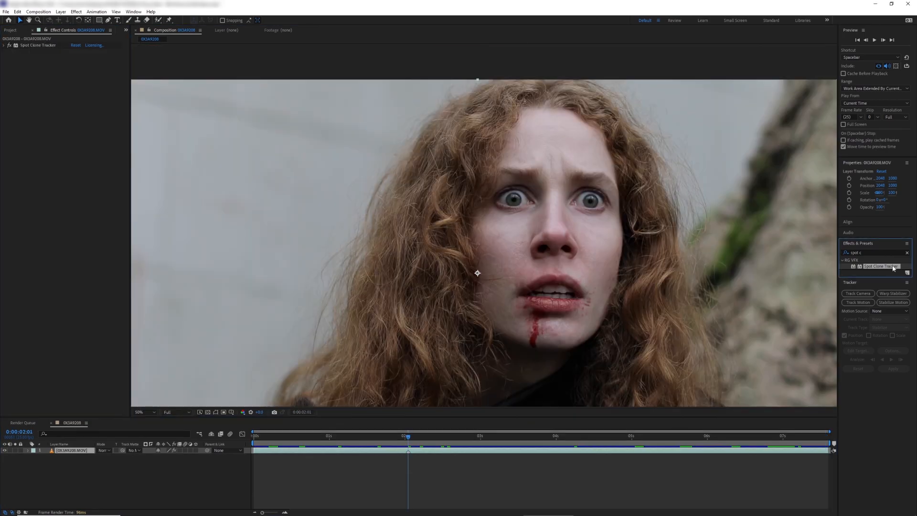
pyautogui.doubleClick(880, 266)
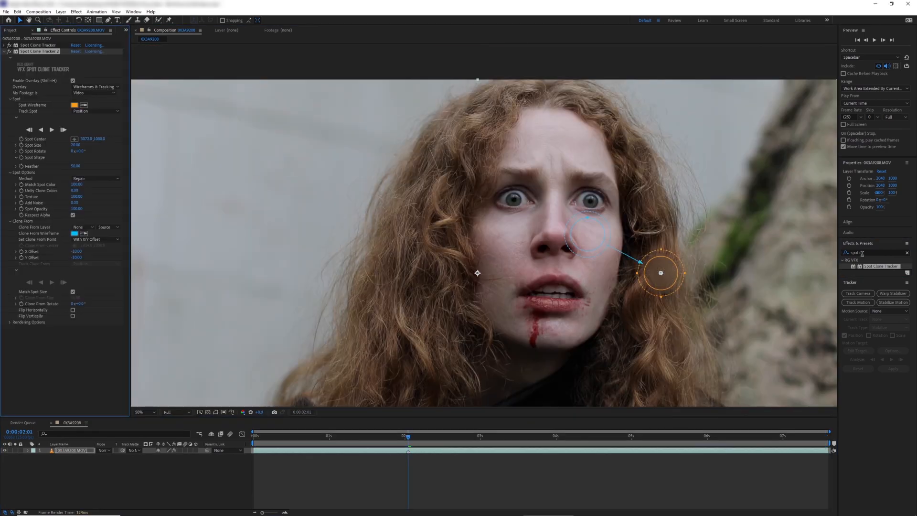
pyautogui.click(95, 87)
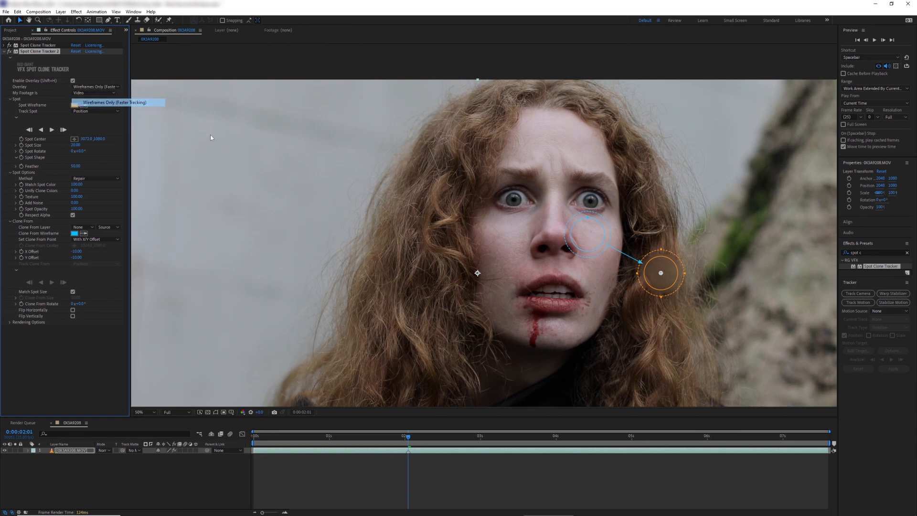
pyautogui.click(96, 98)
pyautogui.moveTo(653, 274)
pyautogui.mouseDown()
pyautogui.moveTo(567, 210)
pyautogui.moveTo(464, 167)
pyautogui.mouseUp()
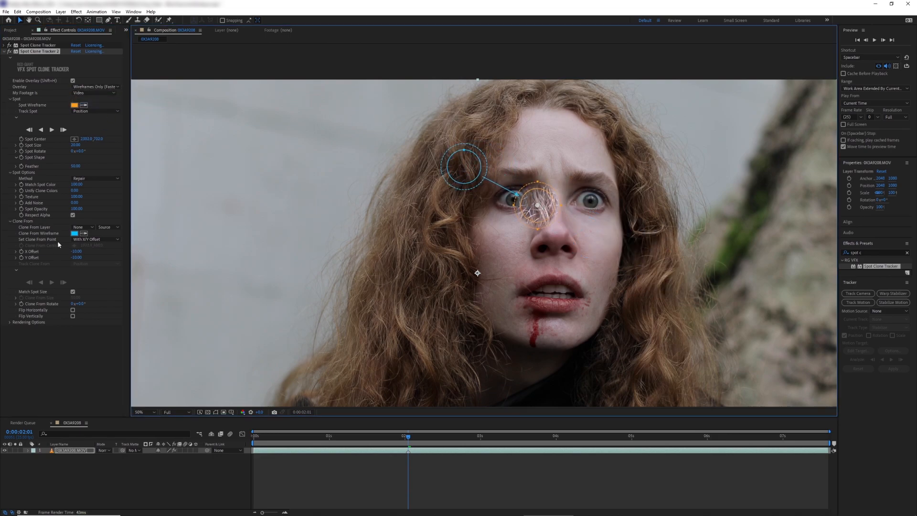
pyautogui.moveTo(75, 210); pyautogui.dragTo(1, 210)
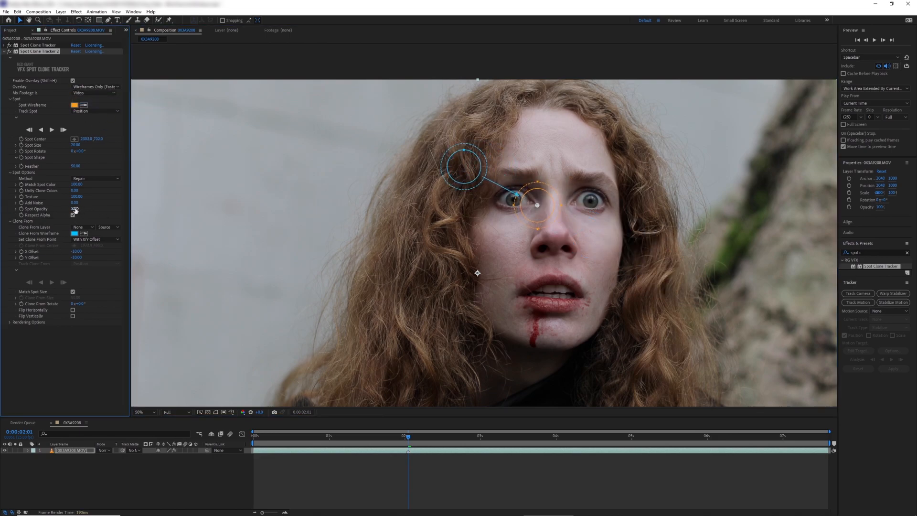
# - Fit the second tracker's spot over the inner corner of the left-hand eye and track its position forward through the clip
pyautogui.scroll(4, 471, 317)
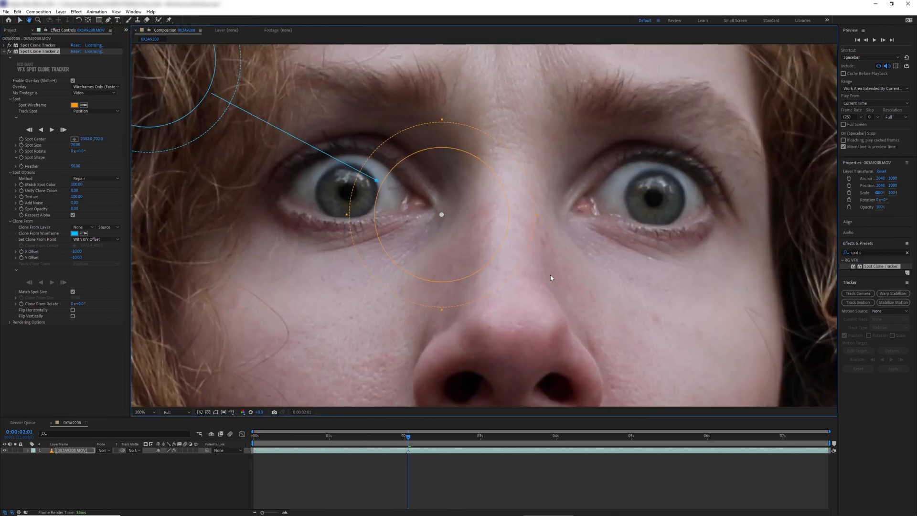
pyautogui.moveTo(500, 256)
pyautogui.mouseDown()
pyautogui.moveTo(454, 229)
pyautogui.moveTo(450, 213)
pyautogui.mouseUp()
pyautogui.click(52, 130)
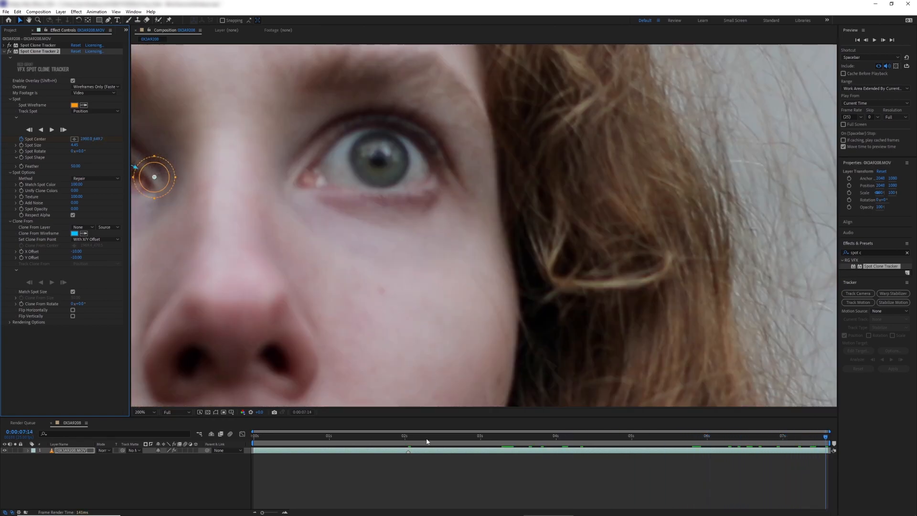
# - At 0:00:02:01, place an explicit clone-from point on the right-hand eye's inner corner and track it backward and forward
pyautogui.click(409, 439)
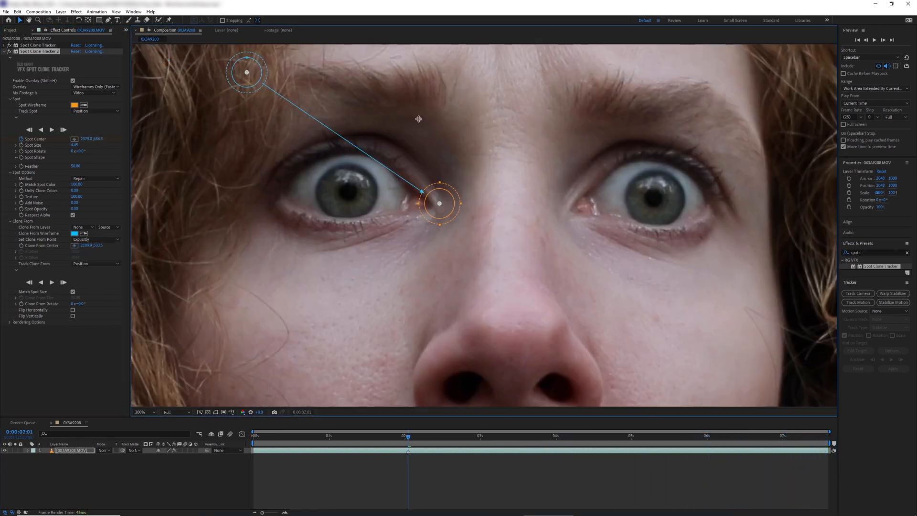
pyautogui.moveTo(405, 437)
pyautogui.mouseDown()
pyautogui.moveTo(573, 437)
pyautogui.moveTo(532, 437)
pyautogui.mouseUp()
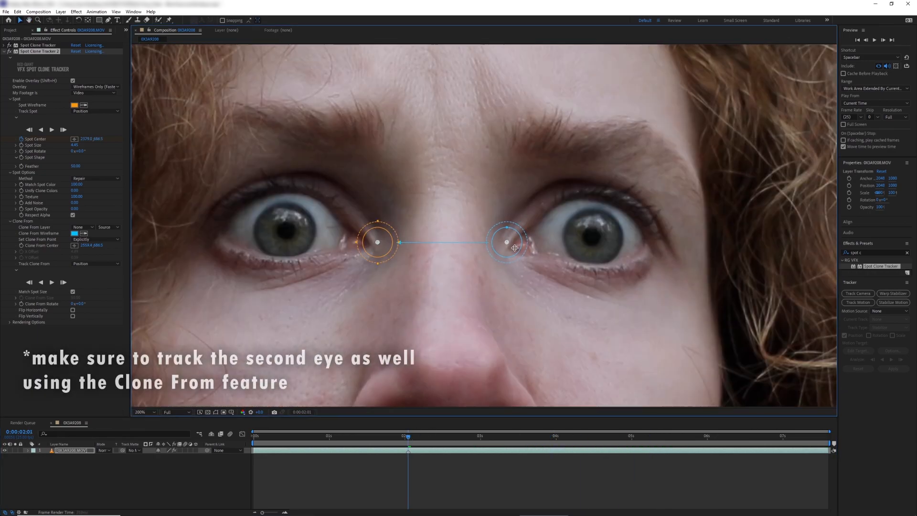
pyautogui.click(41, 282)
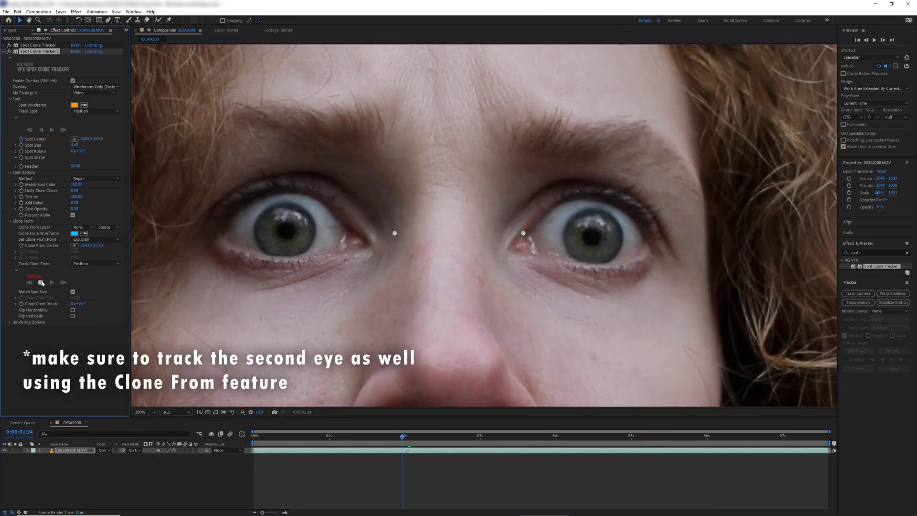
pyautogui.click(52, 282)
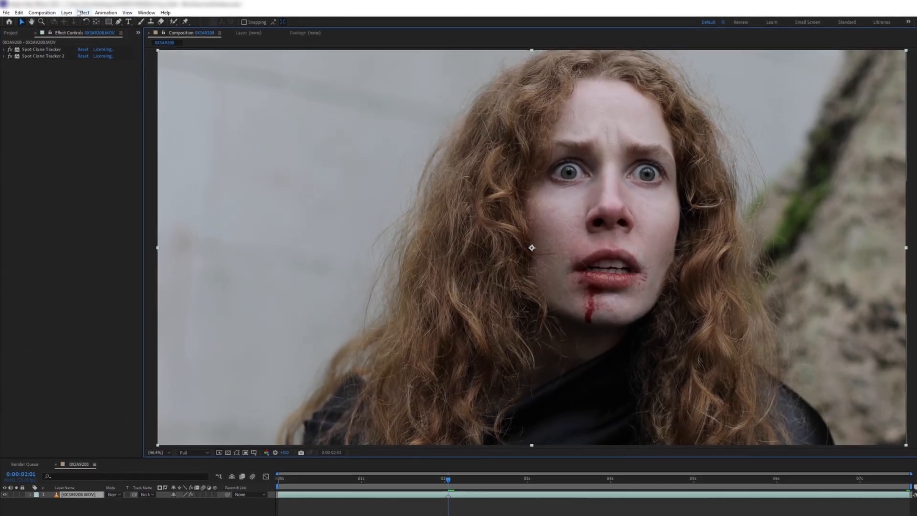
# - Create a new solid layer above the footage and rename it left eye
pyautogui.click(67, 12)
pyautogui.moveTo(79, 22)
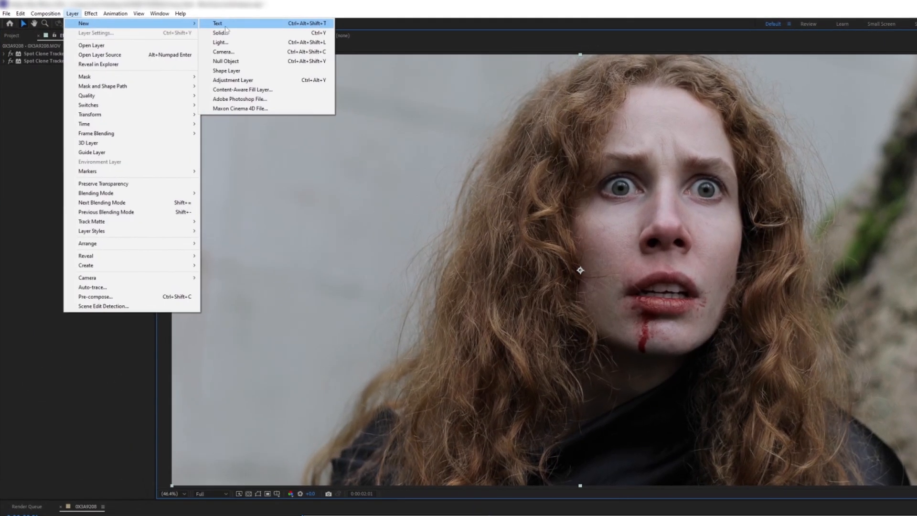
pyautogui.click(208, 29)
pyautogui.click(307, 348)
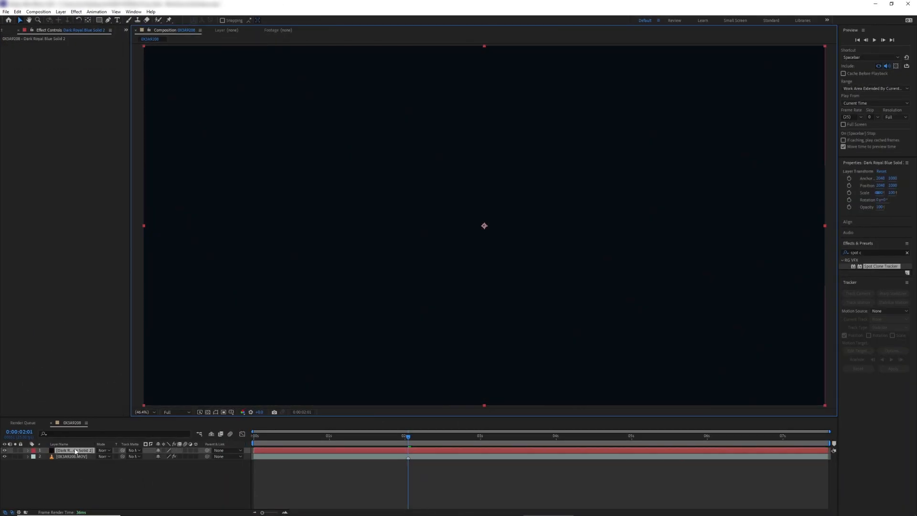
pyautogui.rightClick(74, 452)
pyautogui.click(96, 427)
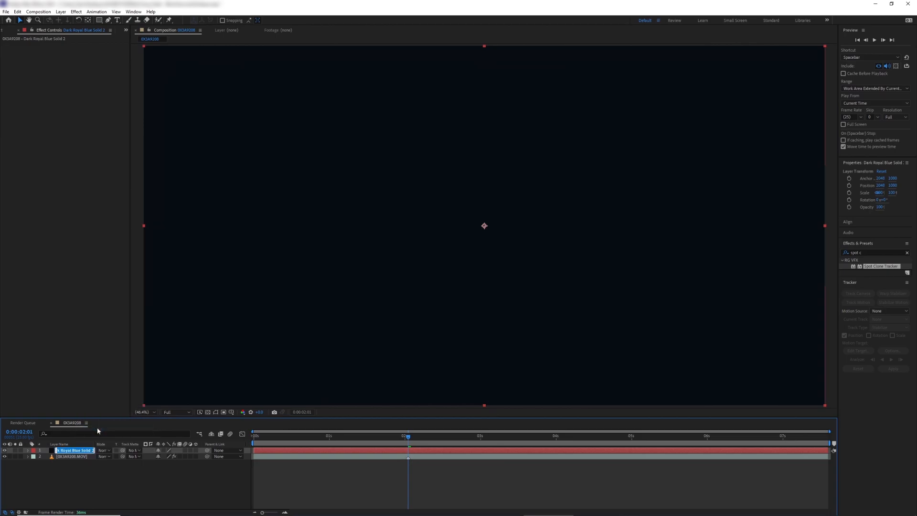
pyautogui.write('left eye')
pyautogui.press('Return')
# - Duplicate the left eye solid and rename the copy right eye
pyautogui.hotkey('ctrl', 'd')
pyautogui.rightClick(74, 451)
pyautogui.click(109, 426)
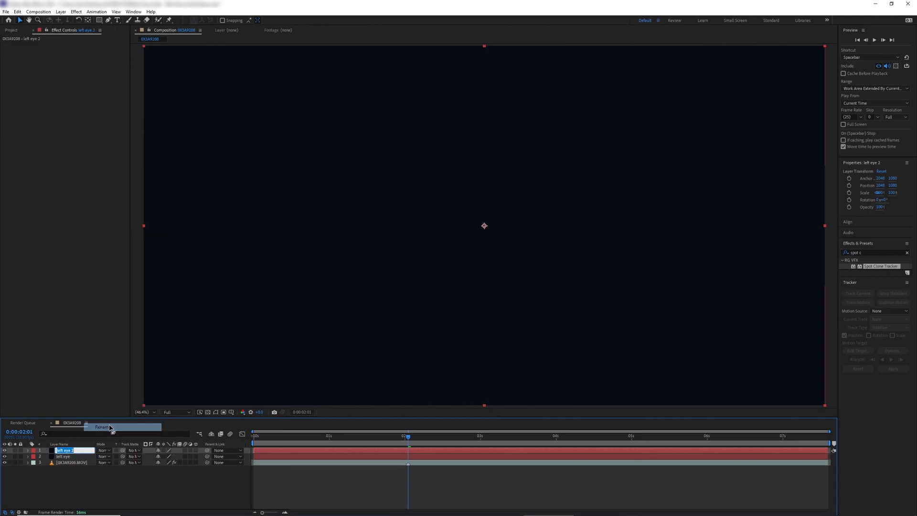
pyautogui.write('right eye')
pyautogui.press('Return')
# - Show the Position property of both eye solids and the keyframed Spot Clone Tracker 2 properties of the footage layer
pyautogui.click(63, 456)
pyautogui.keyDown('shift'); pyautogui.click(70, 452); pyautogui.keyUp('shift')
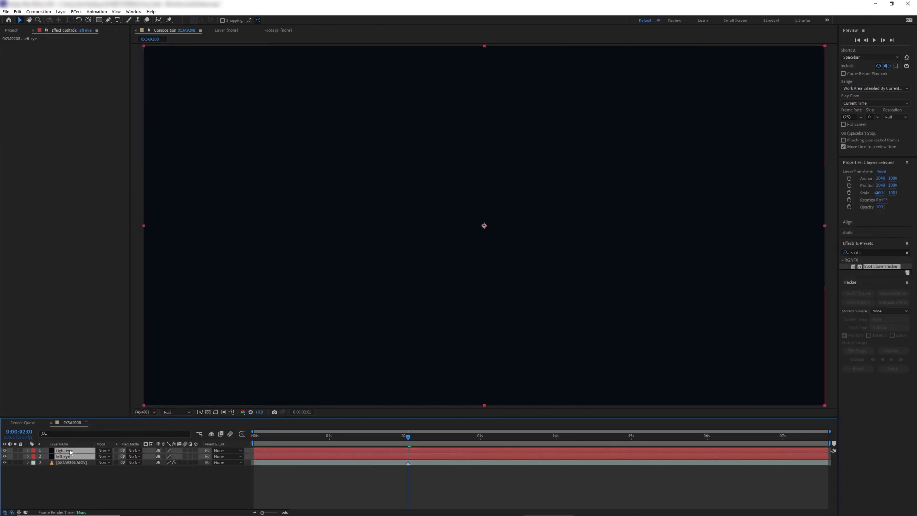
pyautogui.press('p')
pyautogui.click(71, 474)
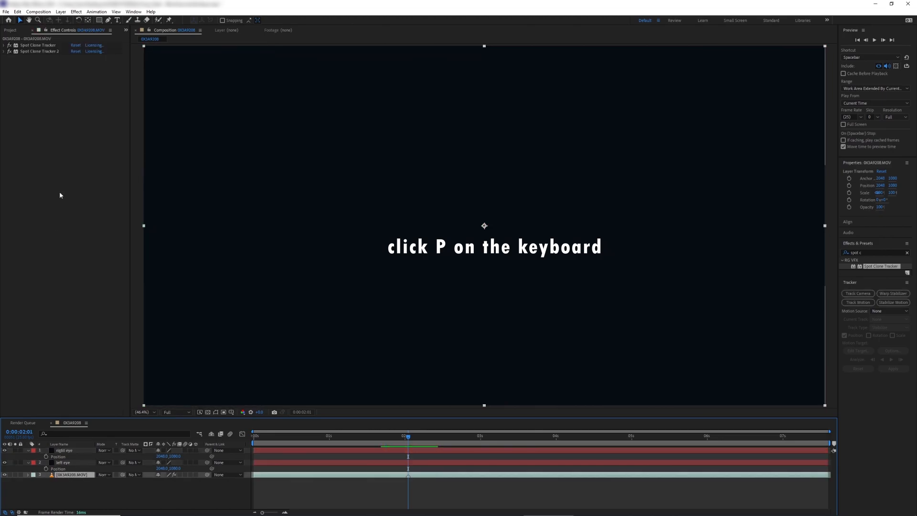
pyautogui.click(6, 51)
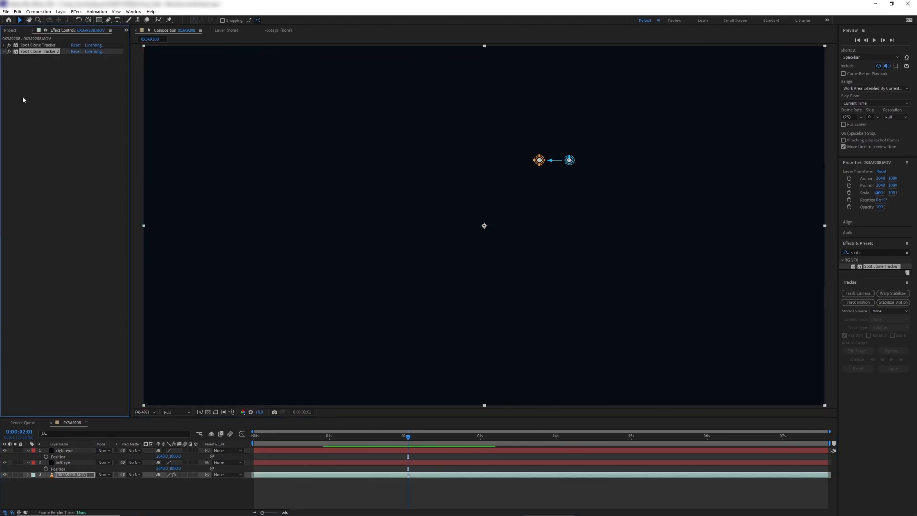
pyautogui.doubleClick(36, 139)
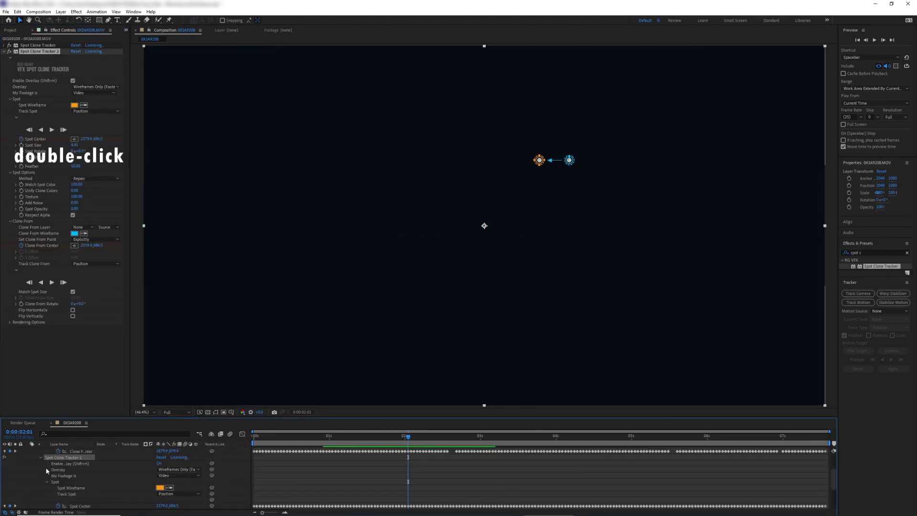
pyautogui.scroll(3, 47, 470)
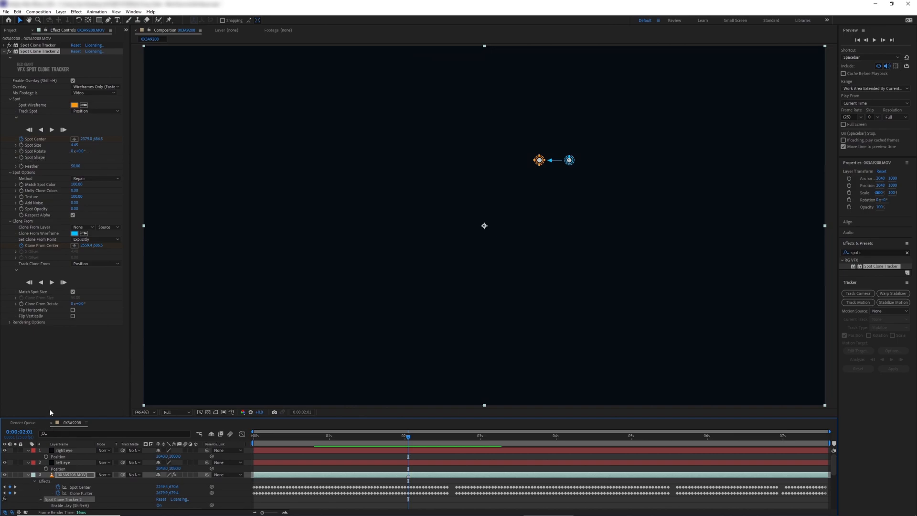
# - Link the left eye solid's Position to Spot Clone Tracker 2's Clone From Center with an expression
pyautogui.click(63, 462)
pyautogui.keyDown('alt'); pyautogui.click(46, 468); pyautogui.keyUp('alt')
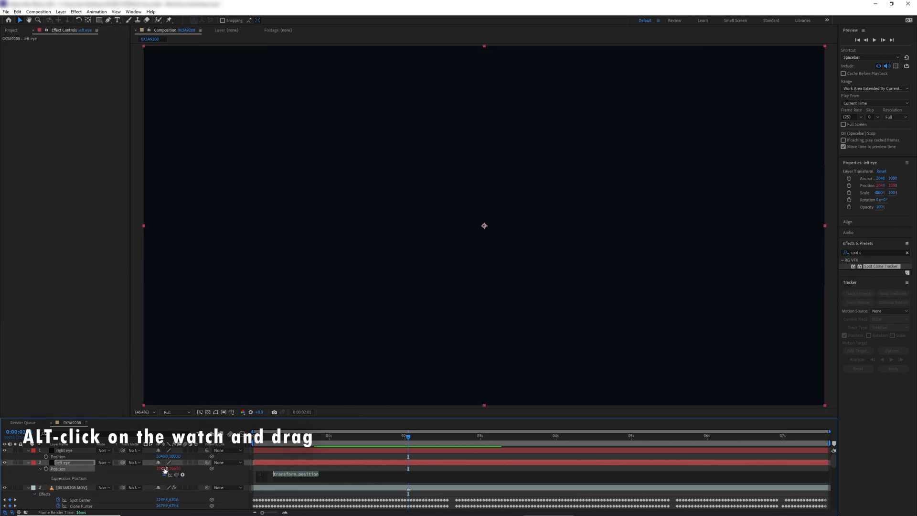
pyautogui.moveTo(176, 475); pyautogui.dragTo(78, 502)
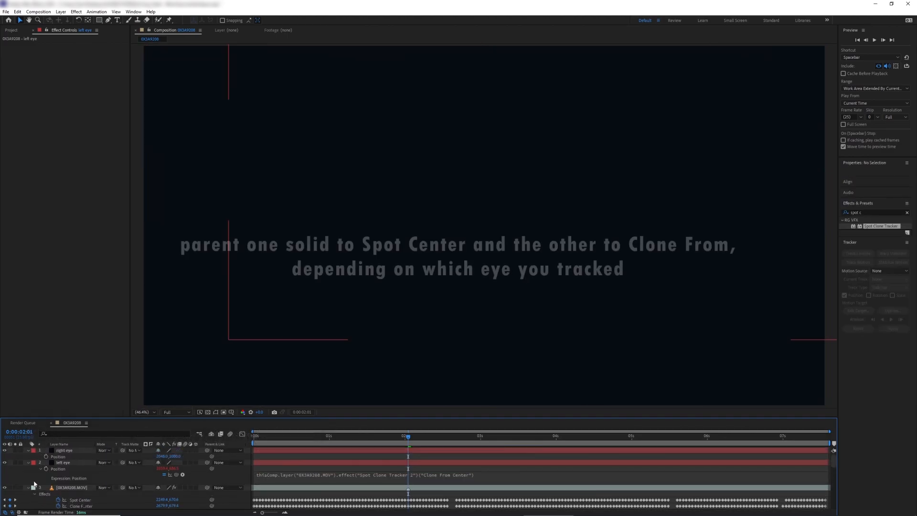
# - Link the right eye solid's Position to Spot Clone Tracker 2's Spot Center with an expression and collapse the layers
pyautogui.click(67, 452)
pyautogui.keyDown('alt'); pyautogui.click(46, 456); pyautogui.keyUp('alt')
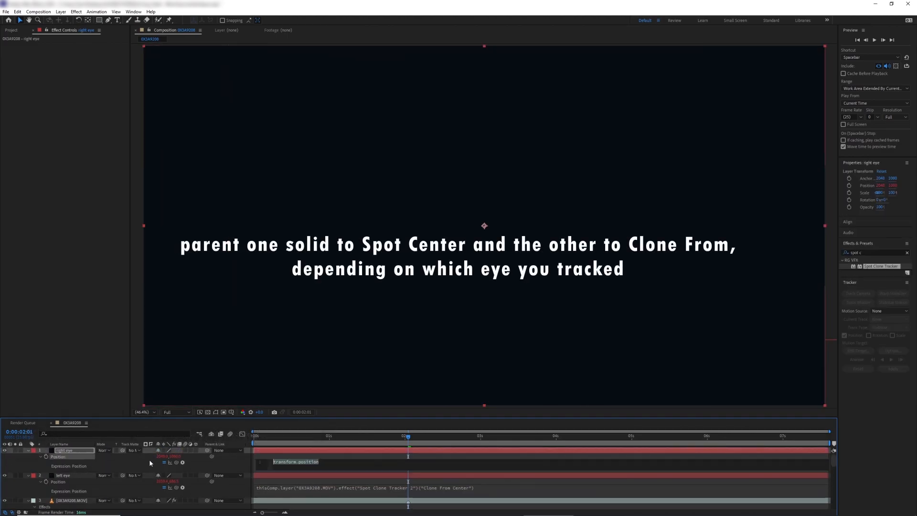
pyautogui.moveTo(177, 463)
pyautogui.mouseDown()
pyautogui.moveTo(74, 507)
pyautogui.moveTo(82, 473)
pyautogui.mouseUp()
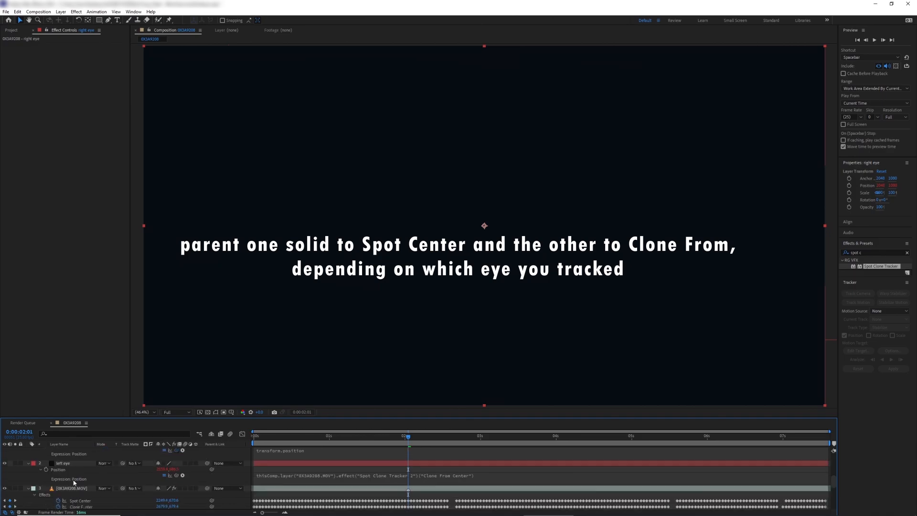
pyautogui.click(28, 475)
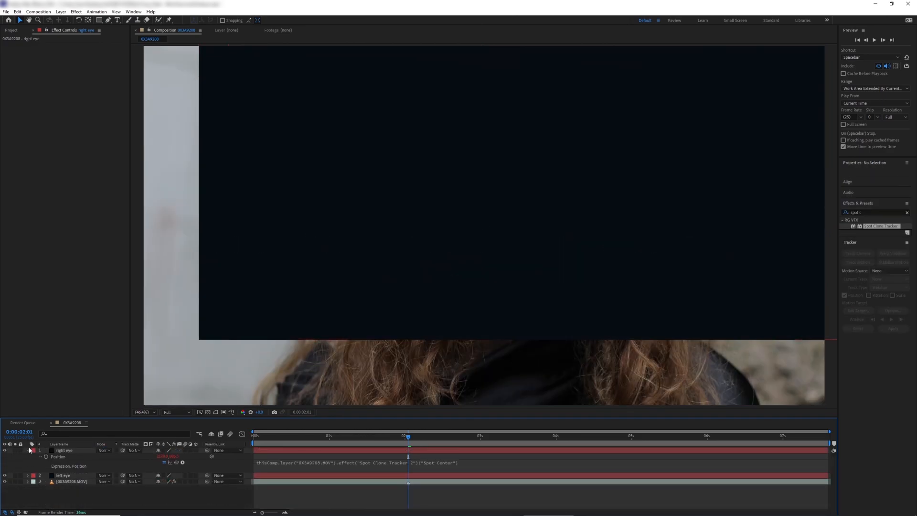
pyautogui.click(27, 450)
# - Check the solids' motion across the clip, return to 0:00:02:01 and hide both eye solids
pyautogui.press('Home')
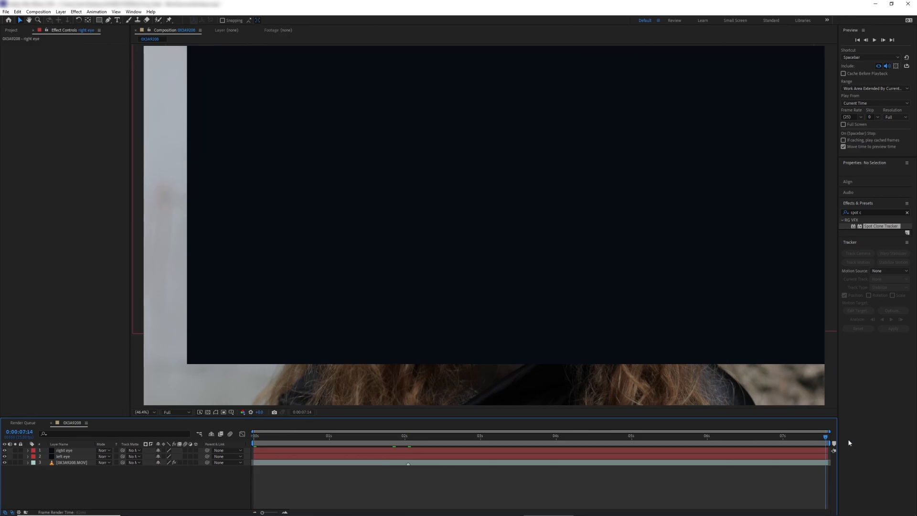
pyautogui.press('Home')
pyautogui.press('k')
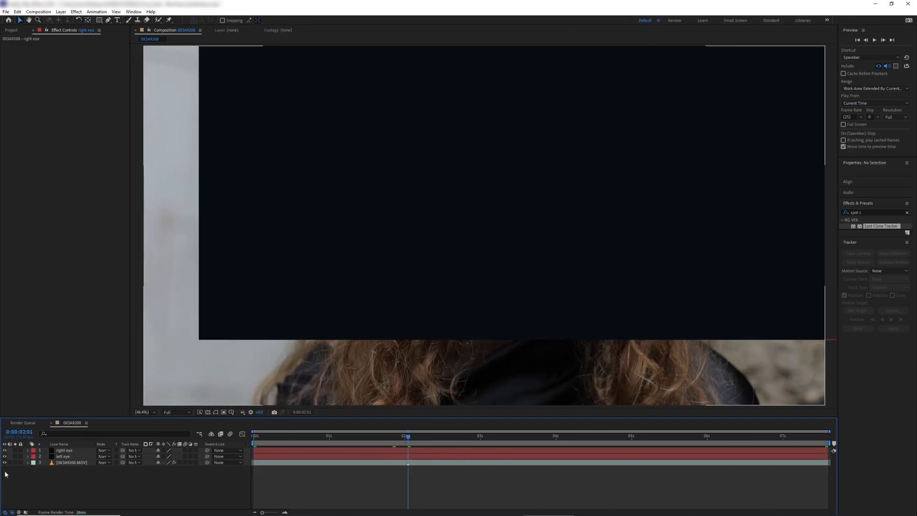
pyautogui.click(4, 456)
pyautogui.click(5, 451)
pyautogui.click(70, 457)
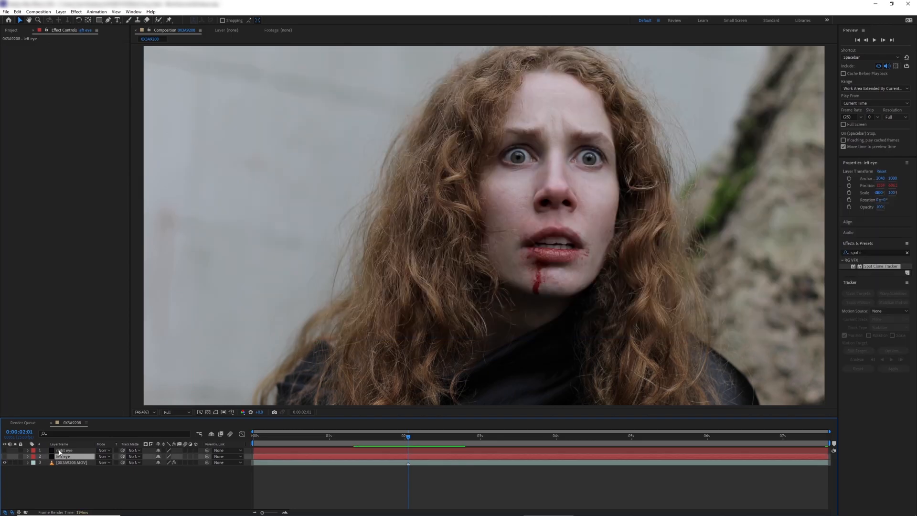
# - Outline the left-hand eye opening with a Pen tool mask on the right eye solid and keyframe its Mask Path at 0:00:02:01
pyautogui.click(60, 450)
pyautogui.click(108, 20)
pyautogui.scroll(5, 592, 179)
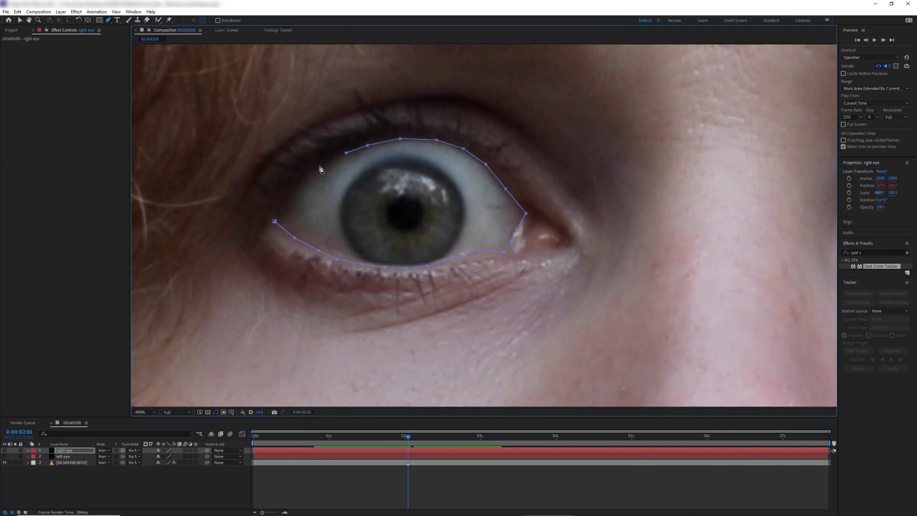
pyautogui.press('m')
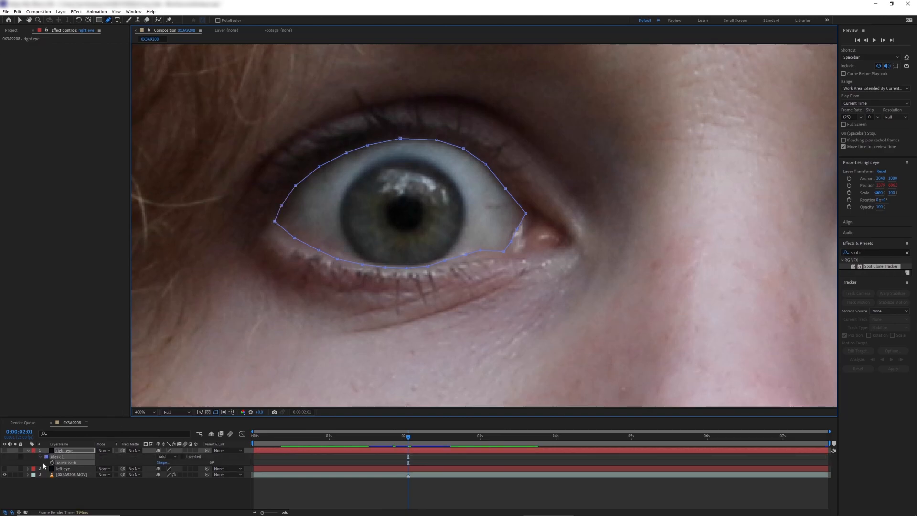
pyautogui.click(52, 462)
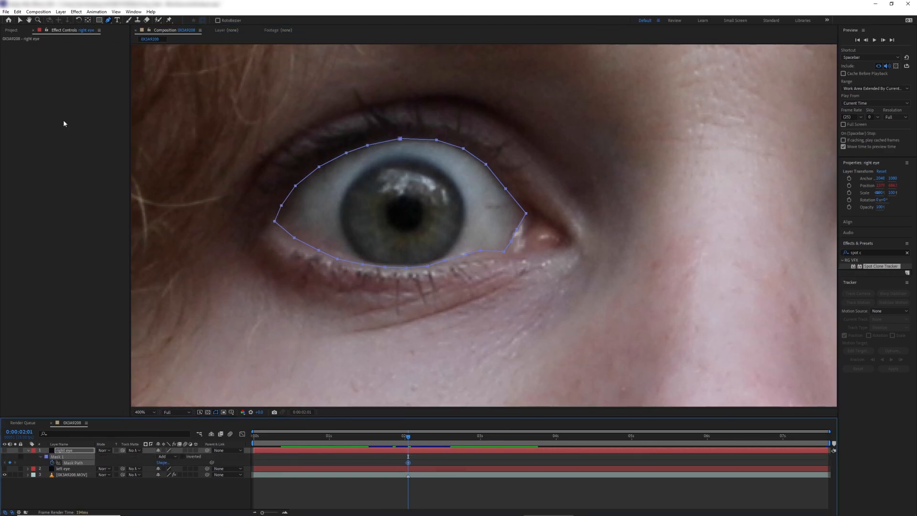
# - At 0:00:00:00, reposition the right eye mask and adjust its corner and upper points to the eyelids
pyautogui.click(20, 20)
pyautogui.click(254, 436)
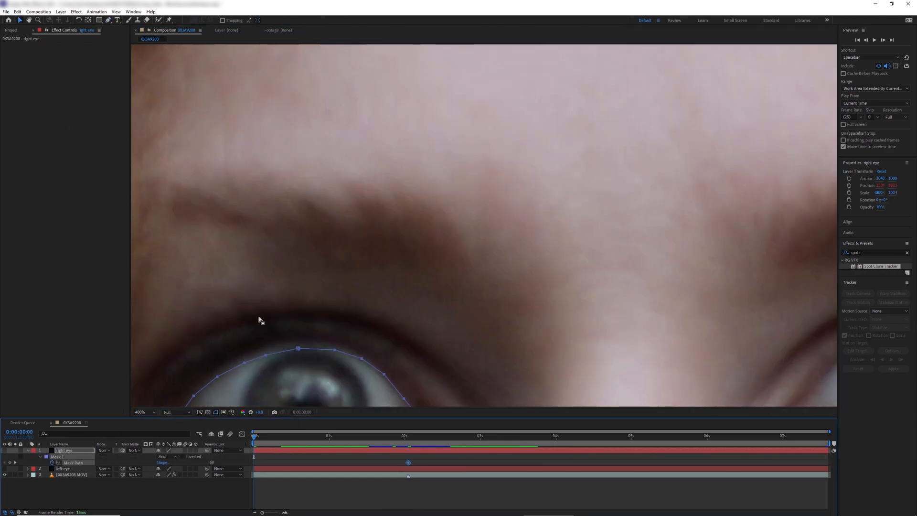
pyautogui.moveTo(402, 325); pyautogui.dragTo(519, 139)
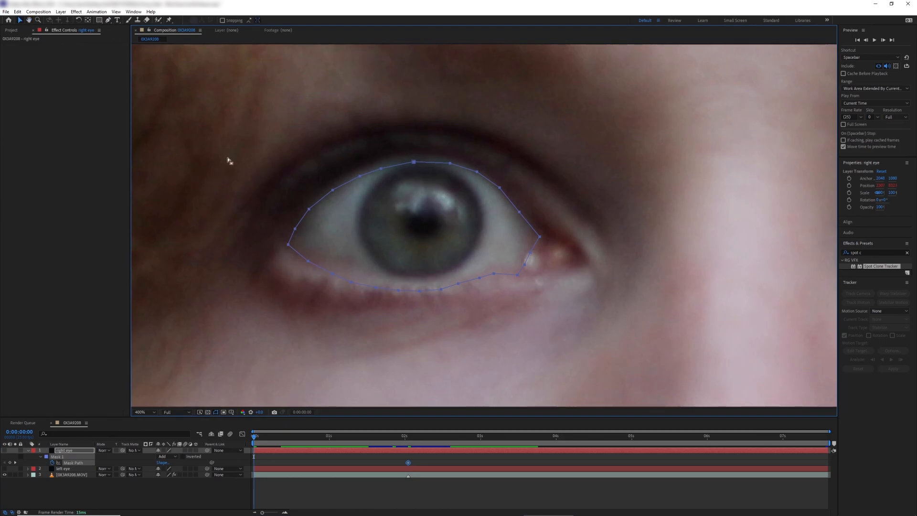
pyautogui.moveTo(277, 236); pyautogui.dragTo(299, 256)
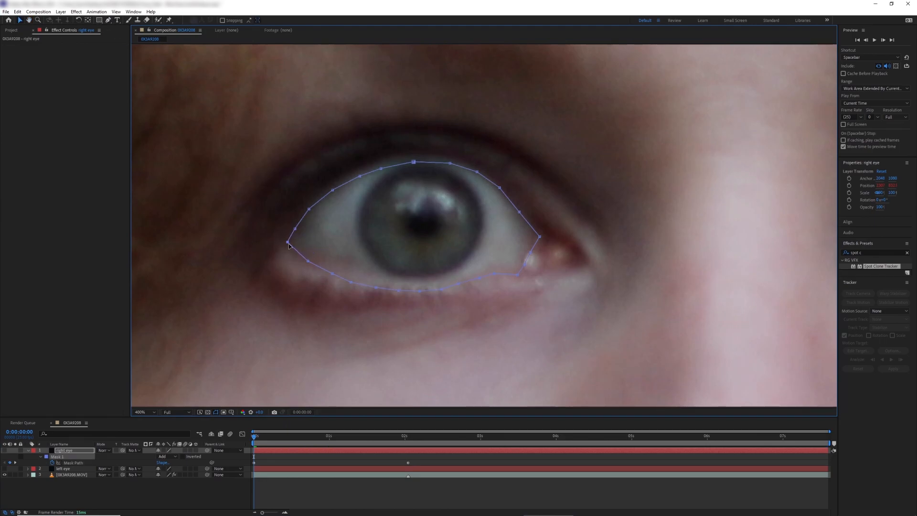
pyautogui.moveTo(539, 237); pyautogui.dragTo(537, 233)
pyautogui.moveTo(518, 212); pyautogui.dragTo(521, 208)
pyautogui.moveTo(414, 162); pyautogui.dragTo(411, 156)
# - Refit the right eye mask to the eye opening early in the clip and at 0:00:00:20
pyautogui.press('space')
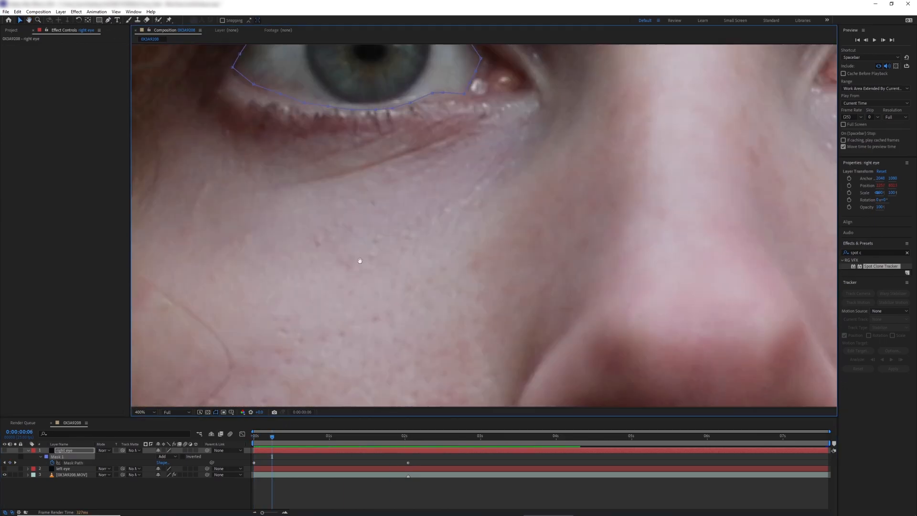
pyautogui.press('space')
pyautogui.moveTo(358, 260); pyautogui.dragTo(375, 389)
pyautogui.moveTo(415, 238); pyautogui.dragTo(462, 273)
pyautogui.moveTo(278, 437); pyautogui.dragTo(314, 436)
pyautogui.moveTo(352, 322); pyautogui.dragTo(356, 317)
pyautogui.moveTo(534, 303); pyautogui.dragTo(532, 301)
pyautogui.moveTo(542, 309); pyautogui.dragTo(536, 292)
pyautogui.moveTo(549, 296); pyautogui.dragTo(541, 283)
pyautogui.moveTo(555, 283); pyautogui.dragTo(543, 270)
pyautogui.moveTo(539, 259); pyautogui.dragTo(538, 257)
pyautogui.moveTo(516, 236); pyautogui.dragTo(515, 237)
pyautogui.moveTo(431, 207); pyautogui.dragTo(432, 201)
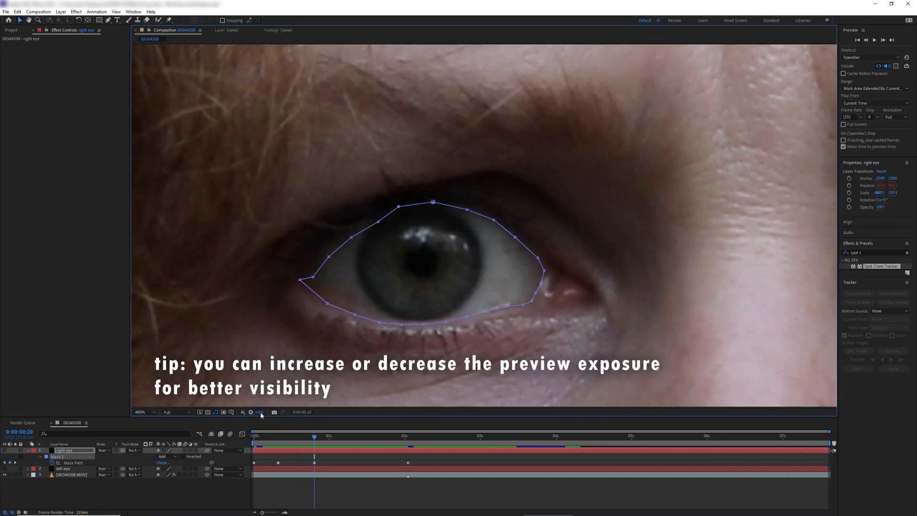
# - Raise the preview exposure to +1.4 and refine the mask's upper edge at 0:00:00:20 and 0:00:01:07
pyautogui.moveTo(260, 413); pyautogui.dragTo(319, 413)
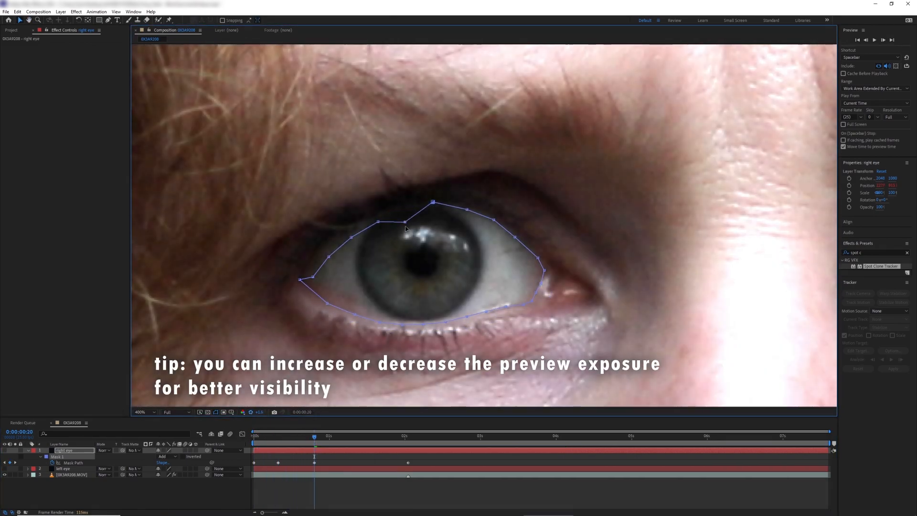
pyautogui.moveTo(405, 222); pyautogui.dragTo(404, 208)
pyautogui.moveTo(315, 437); pyautogui.dragTo(350, 437)
pyautogui.moveTo(501, 254); pyautogui.dragTo(498, 259)
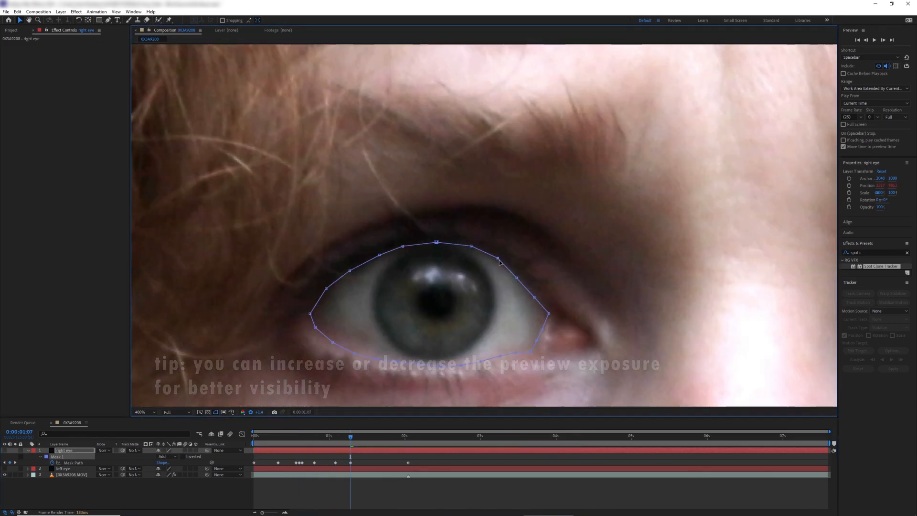
# - Work forward to the blink and lower the right eye mask's upper points onto the closing eyelid at 0:00:02:17
pyautogui.moveTo(350, 437); pyautogui.dragTo(377, 437)
pyautogui.moveTo(377, 436); pyautogui.dragTo(399, 436)
pyautogui.moveTo(399, 437); pyautogui.dragTo(466, 437)
pyautogui.moveTo(466, 437); pyautogui.dragTo(456, 437)
pyautogui.moveTo(329, 158); pyautogui.dragTo(358, 202)
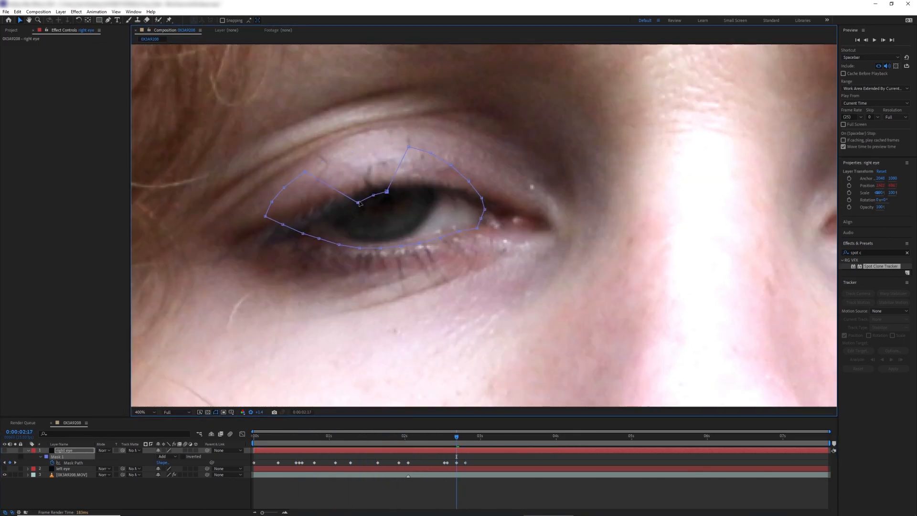
# - Refit the right eye mask's points to the reopened eye after the blink, up to 0:00:03:16
pyautogui.moveTo(456, 437); pyautogui.dragTo(505, 437)
pyautogui.moveTo(505, 437)
pyautogui.mouseDown()
pyautogui.moveTo(496, 437)
pyautogui.moveTo(514, 437)
pyautogui.mouseUp()
pyautogui.moveTo(514, 437); pyautogui.dragTo(529, 437)
pyautogui.moveTo(297, 206); pyautogui.dragTo(303, 210)
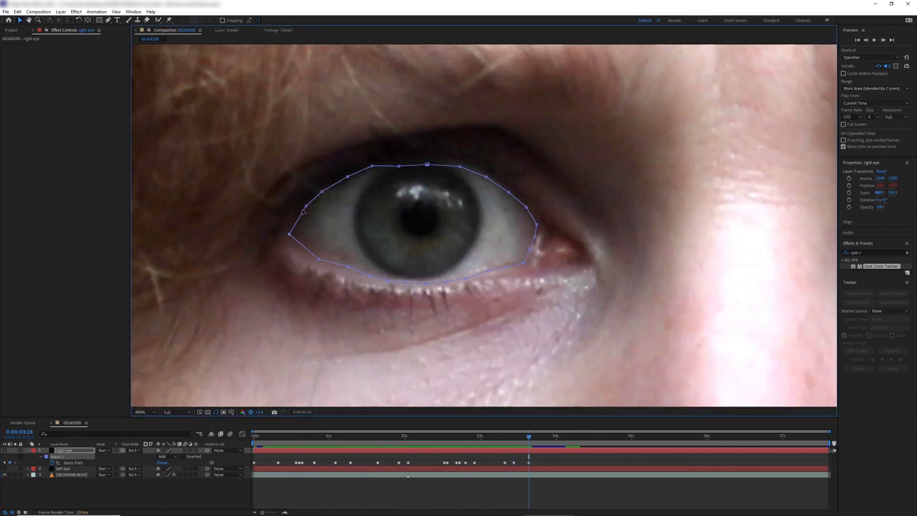
# - Adjust the right eye mask to the eyelid edges at 0:00:05:11, including its lower points
pyautogui.moveTo(528, 437); pyautogui.dragTo(571, 437)
pyautogui.moveTo(571, 436); pyautogui.dragTo(664, 437)
pyautogui.moveTo(372, 238); pyautogui.dragTo(374, 229)
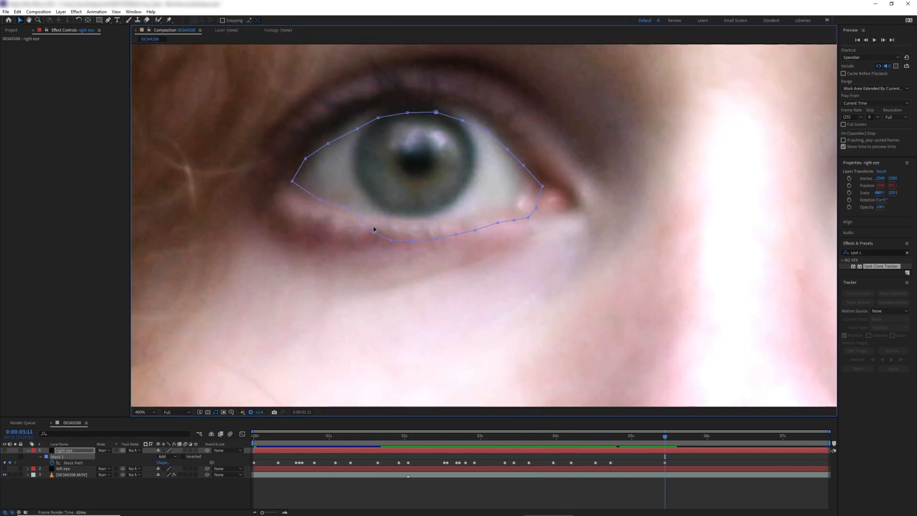
# - Step through the frames around the second blink and fit the right eye mask's upper edge to the eyelid through 0:00:05:17
pyautogui.press('pageup')
pyautogui.press('pageup')
pyautogui.press('pageup')
pyautogui.press('pageup')
pyautogui.press('pageup')
pyautogui.press('pageup')
pyautogui.press('pageup')
pyautogui.press('pageup')
pyautogui.press('pagedown')
pyautogui.press('pagedown')
pyautogui.press('pagedown')
pyautogui.press('pagedown')
pyautogui.press('pagedown')
pyautogui.press('pagedown')
pyautogui.press('pagedown')
pyautogui.press('pagedown')
pyautogui.press('pagedown')
pyautogui.press('pagedown')
pyautogui.press('pagedown')
pyautogui.press('pagedown')
pyautogui.press('pagedown')
pyautogui.press('pagedown')
pyautogui.press('pagedown')
pyautogui.press('pagedown')
pyautogui.press('pageup')
pyautogui.press('pageup')
pyautogui.press('pageup')
pyautogui.moveTo(384, 167); pyautogui.dragTo(386, 143)
pyautogui.press('pagedown')
pyautogui.moveTo(285, 168); pyautogui.dragTo(289, 173)
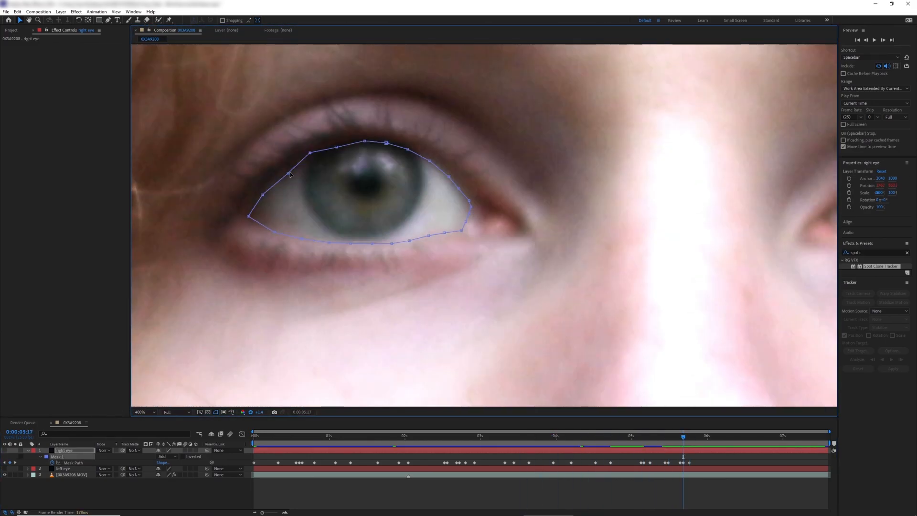
# - At 0:00:05:15, pull the right eye mask's upper edge and outer corner in to the half-closed eyelid
pyautogui.press('pagedown')
pyautogui.press('pageup')
pyautogui.press('pageup')
pyautogui.press('pageup')
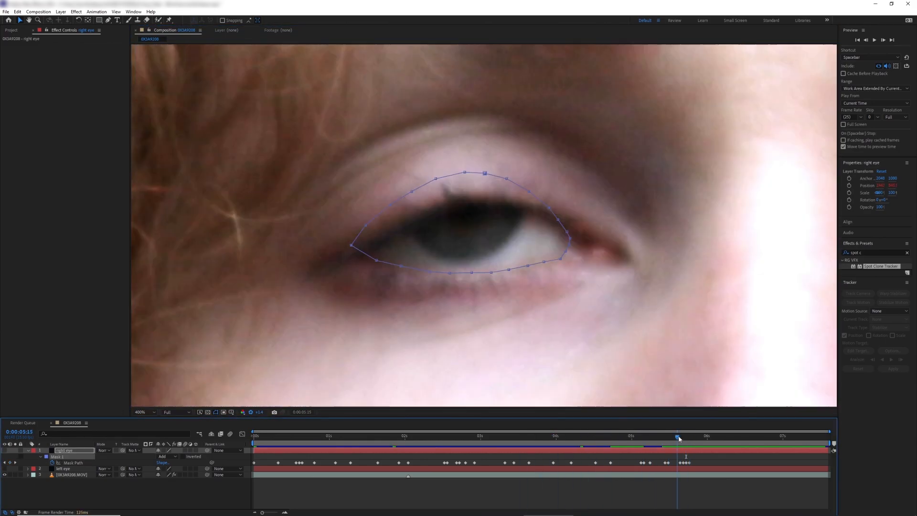
pyautogui.moveTo(485, 174); pyautogui.dragTo(484, 204)
pyautogui.moveTo(352, 247); pyautogui.dragTo(362, 259)
# - Refit the right eye mask's upper edge shortly before 0:00:07:00 and step back to check the fit at 0:00:06:08
pyautogui.moveTo(677, 436); pyautogui.dragTo(774, 436)
pyautogui.moveTo(450, 167); pyautogui.dragTo(451, 157)
pyautogui.press('pageup')
pyautogui.press('pageup')
pyautogui.press('pageup')
pyautogui.press('pageup')
pyautogui.press('pageup')
pyautogui.press('pageup')
pyautogui.press('pageup')
pyautogui.press('pageup')
pyautogui.press('pageup')
pyautogui.press('pageup')
pyautogui.press('pageup')
pyautogui.press('pageup')
pyautogui.press('pageup')
pyautogui.press('pageup')
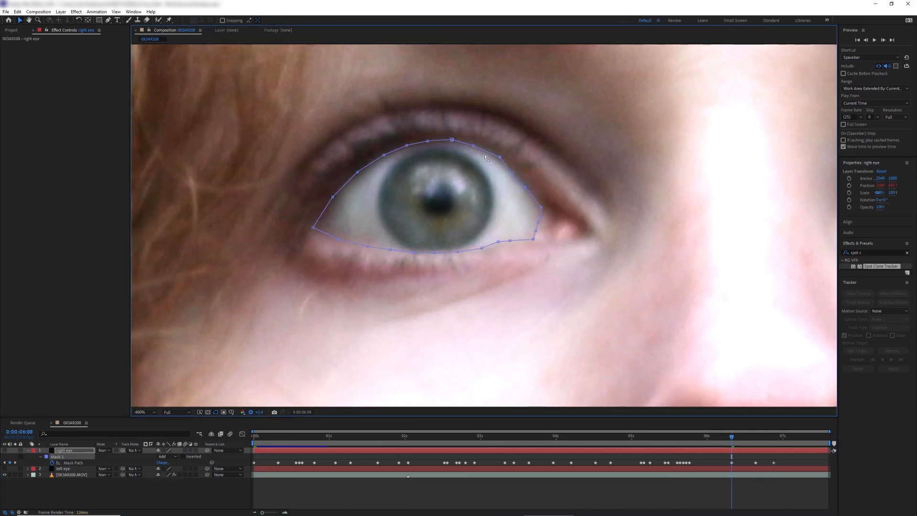
# - Check the remaining frames back toward the blink and refine the right eye mask's upper edge near the clip's end
pyautogui.press('pageup')
pyautogui.press('pageup')
pyautogui.press('pageup')
pyautogui.press('pageup')
pyautogui.press('pageup')
pyautogui.press('pageup')
pyautogui.press('pageup')
pyautogui.press('pageup')
pyautogui.press('pageup')
pyautogui.press('pageup')
pyautogui.press('pageup')
pyautogui.moveTo(698, 436); pyautogui.dragTo(792, 437)
pyautogui.moveTo(480, 157); pyautogui.dragTo(480, 162)
pyautogui.press('pageup')
pyautogui.press('pageup')
pyautogui.press('pageup')
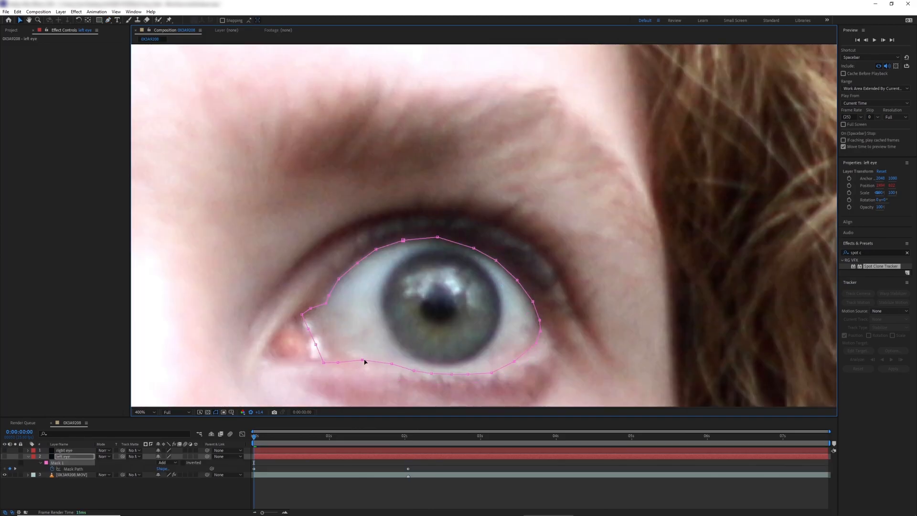
# - Adjust the left eye solid's mask path to the right-hand eye's lids throughout the clip, including at 0:00:03:19 and 0:00:05:12
pyautogui.scroll(-3, 506, 276)
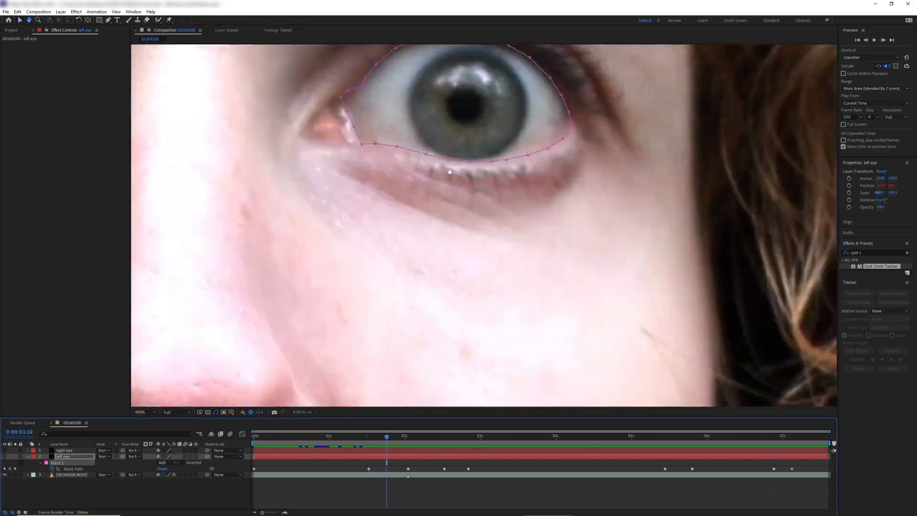
pyautogui.moveTo(449, 172); pyautogui.dragTo(475, 332)
pyautogui.moveTo(386, 437); pyautogui.dragTo(372, 438)
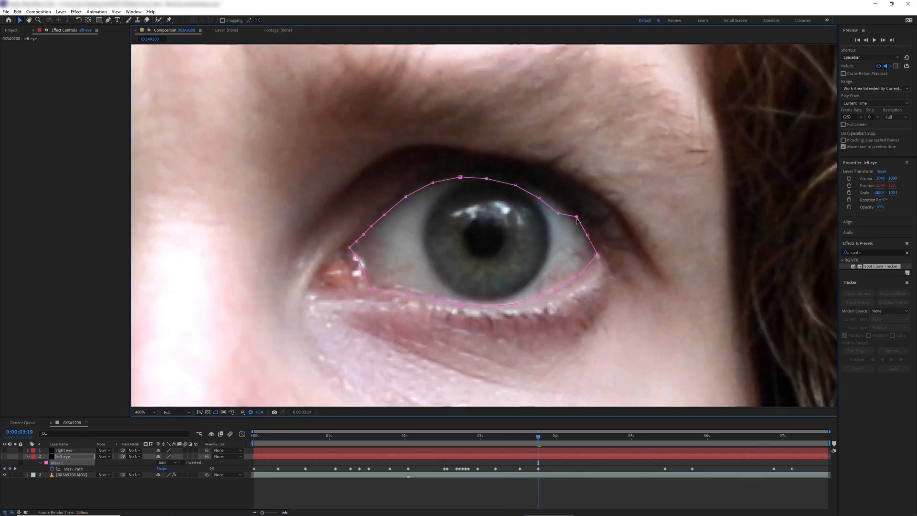
pyautogui.moveTo(538, 234); pyautogui.dragTo(544, 219)
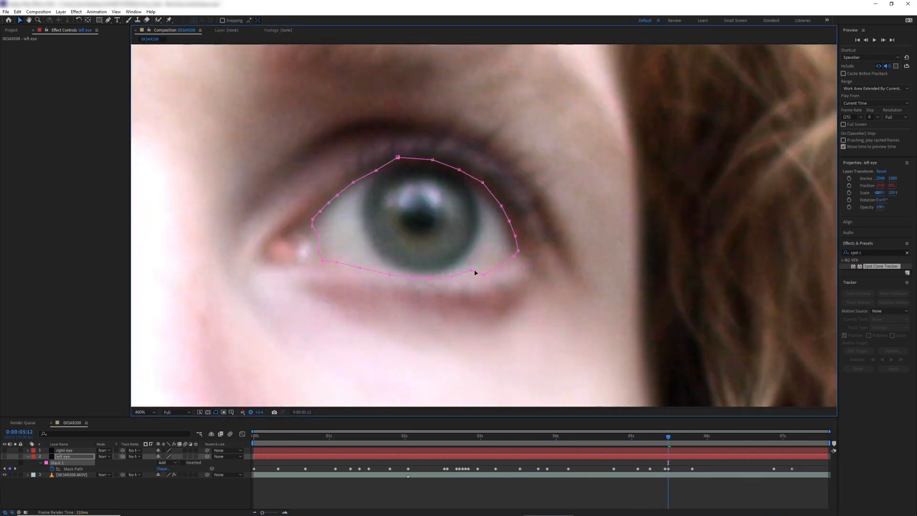
pyautogui.moveTo(415, 179); pyautogui.dragTo(421, 173)
pyautogui.moveTo(364, 223); pyautogui.dragTo(344, 219)
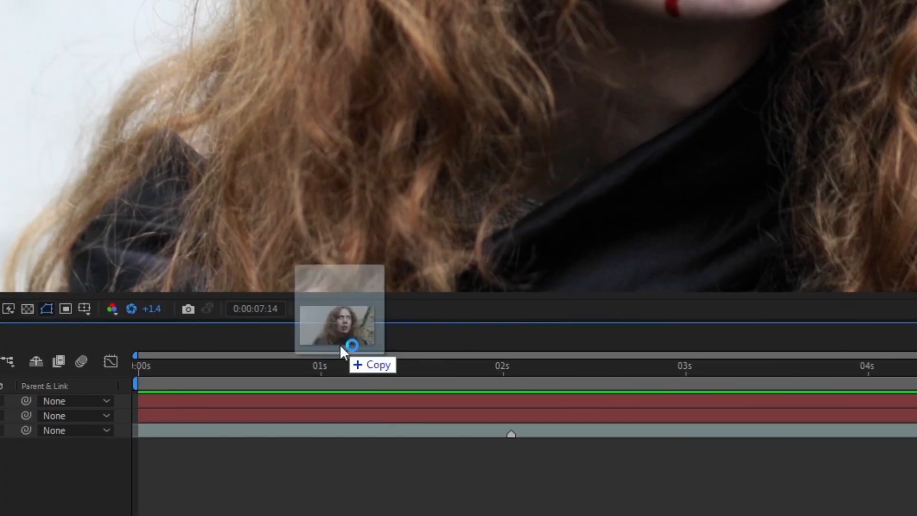
# - Place the retouched white-eyes PNG still in the timeline above the right eye and left eye solids
pyautogui.moveTo(339, 430); pyautogui.dragTo(86, 485)
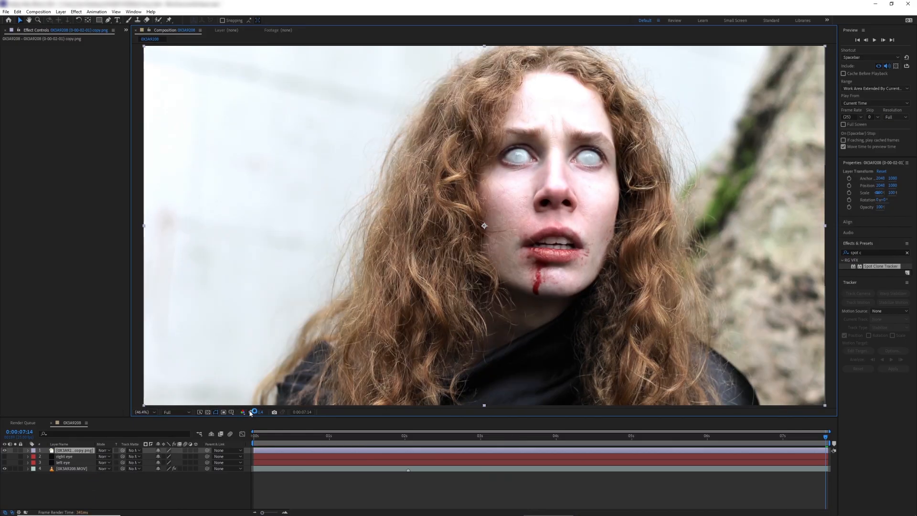
# - Reset the preview exposure and compare the white-eyes still with the footage at 0:00:02:01 by toggling the still's visibility
pyautogui.click(251, 411)
pyautogui.click(409, 441)
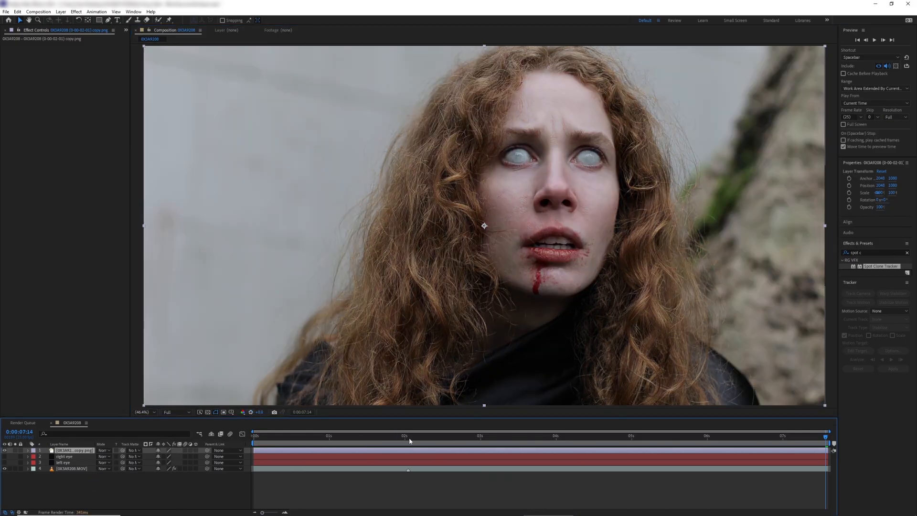
pyautogui.click(6, 450)
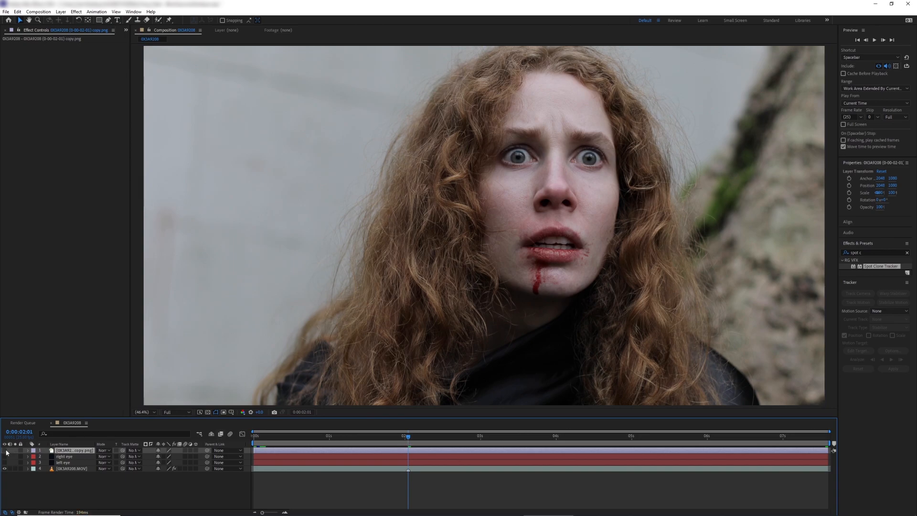
pyautogui.click(5, 450)
pyautogui.click(5, 450)
pyautogui.click(5, 450)
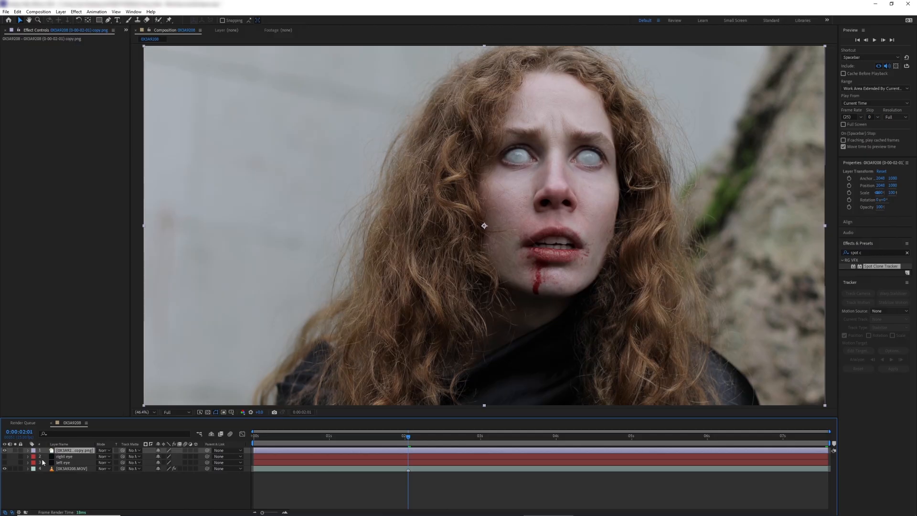
# - Duplicate the white-eyes still and rename the lower copy "right eye" and the upper copy "left eye"
pyautogui.press('p')
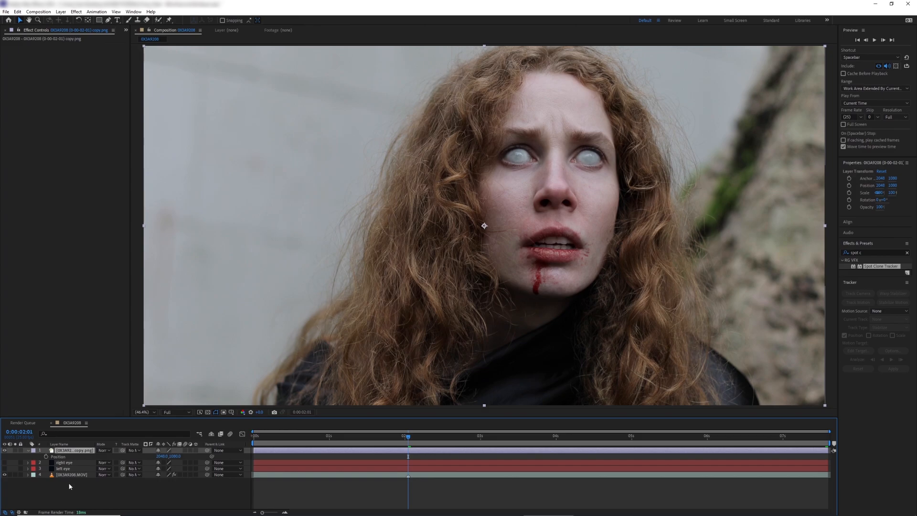
pyautogui.hotkey('ctrl', 'd')
pyautogui.hotkey('ctrl', 'd')
pyautogui.rightClick(72, 455)
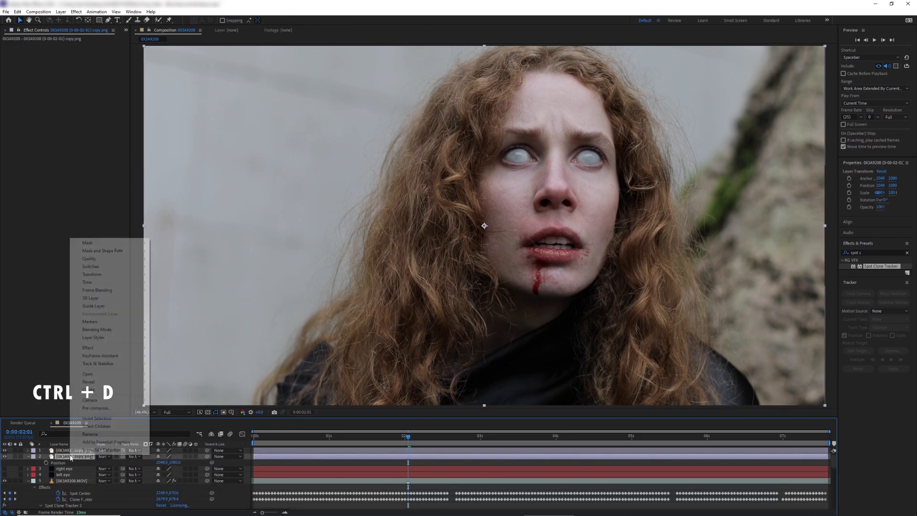
pyautogui.click(89, 434)
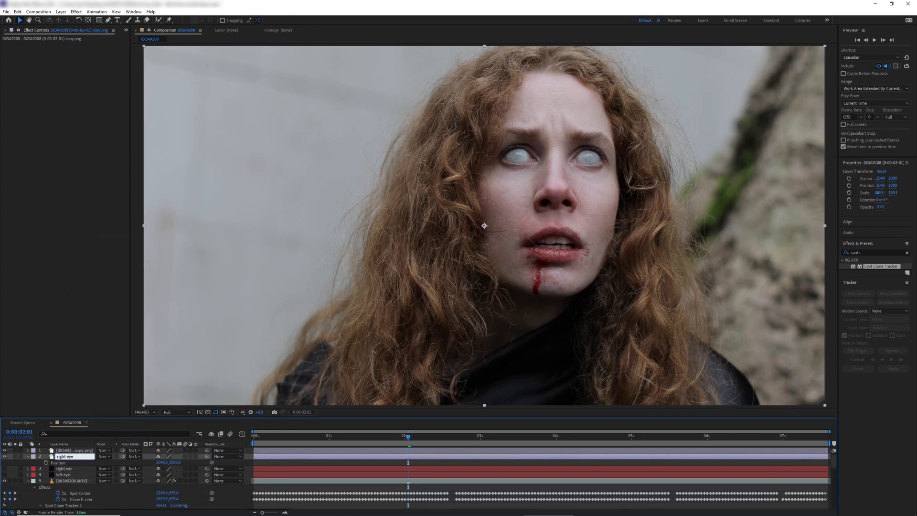
pyautogui.press('Return')
pyautogui.rightClick(76, 450)
pyautogui.click(93, 430)
pyautogui.write('left eye')
pyautogui.press('Return')
# - Link the right eye still's Position by expression to the footage layer's Spot Clone Tracker Spot Center
pyautogui.click(64, 457)
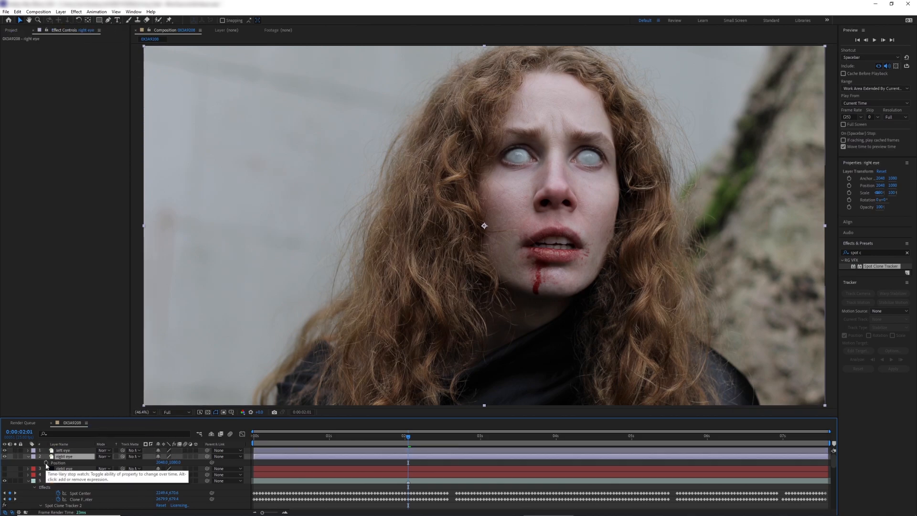
pyautogui.keyDown('alt'); pyautogui.click(46, 463); pyautogui.keyUp('alt')
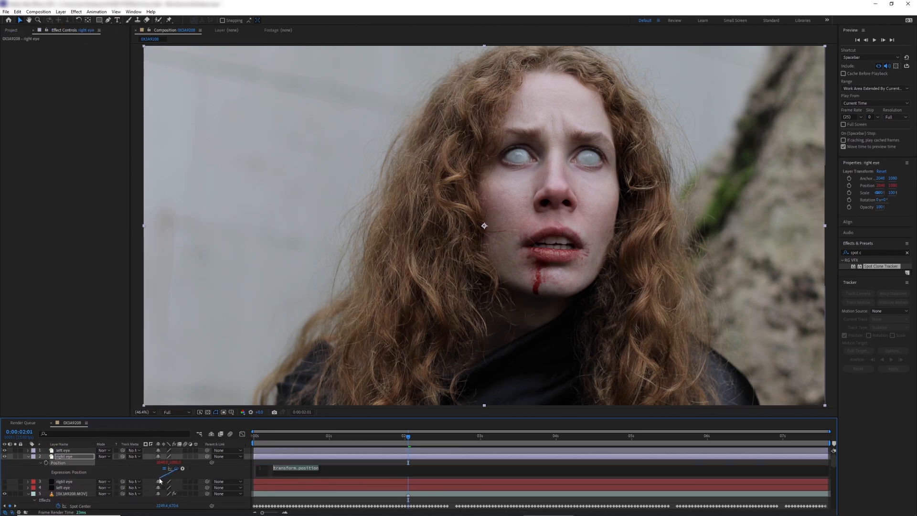
pyautogui.moveTo(147, 482)
pyautogui.mouseDown()
pyautogui.moveTo(72, 505)
pyautogui.moveTo(84, 461)
pyautogui.mouseUp()
pyautogui.click(41, 454)
pyautogui.scroll(1, 43, 453)
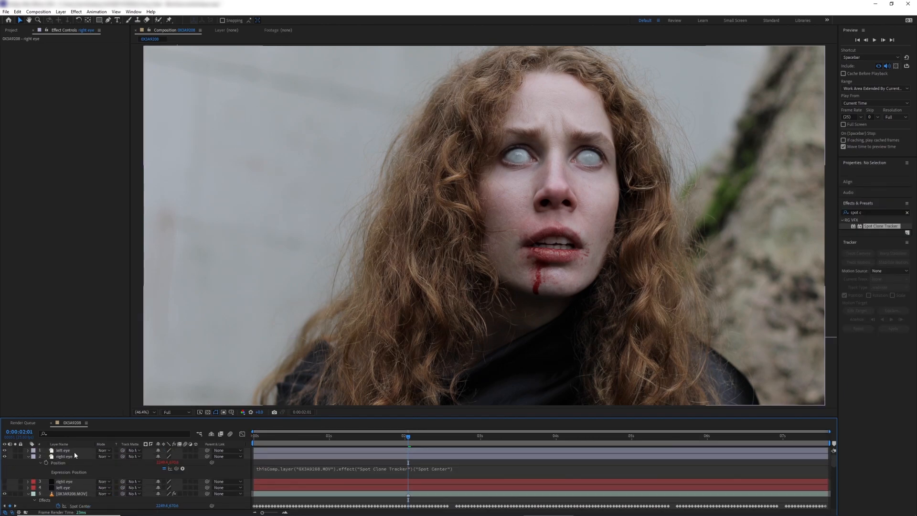
# - Link the left eye still's Position by expression to the footage layer's Spot Clone Tracker Clone From Center
pyautogui.click(63, 451)
pyautogui.press('p')
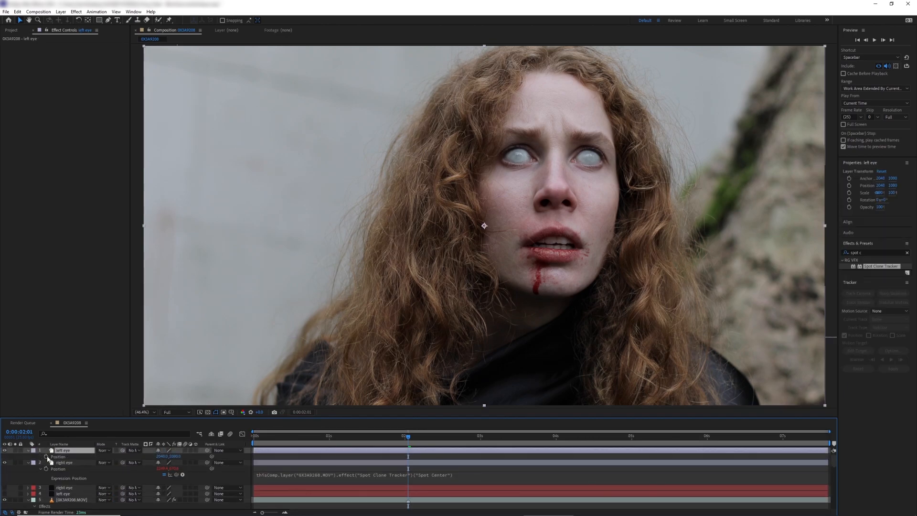
pyautogui.keyDown('alt'); pyautogui.click(46, 456); pyautogui.keyUp('alt')
pyautogui.moveTo(73, 511); pyautogui.dragTo(86, 483)
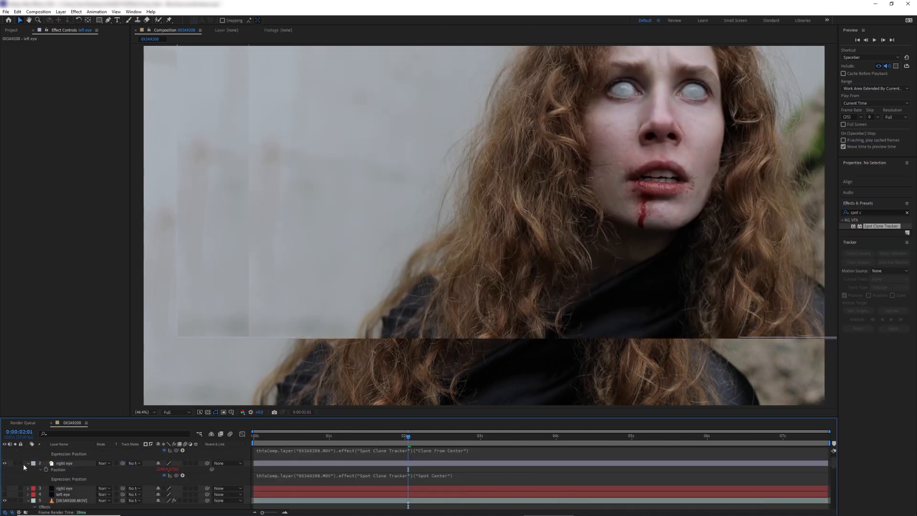
pyautogui.scroll(1, 29, 462)
pyautogui.click(28, 450)
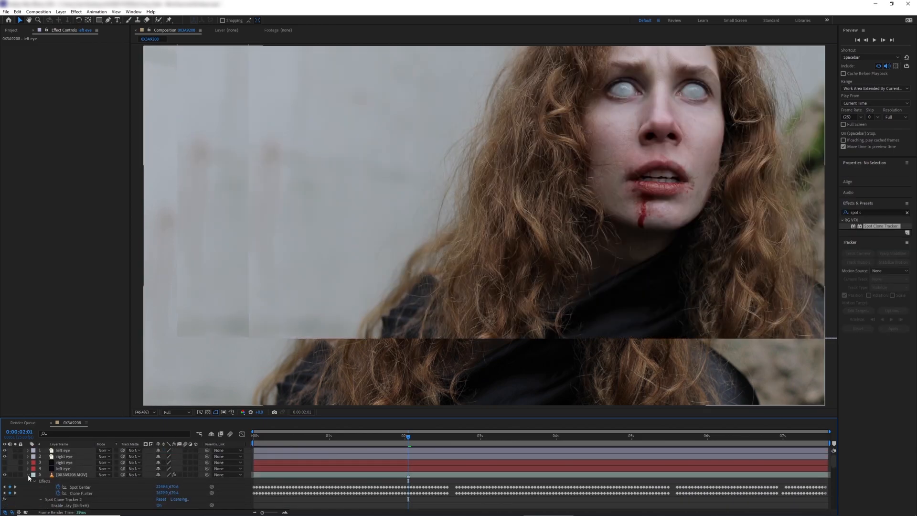
pyautogui.click(27, 474)
# - Hide the left eye still and shift the right eye still's anchor point until its picture roughly overlays the footage
pyautogui.click(73, 456)
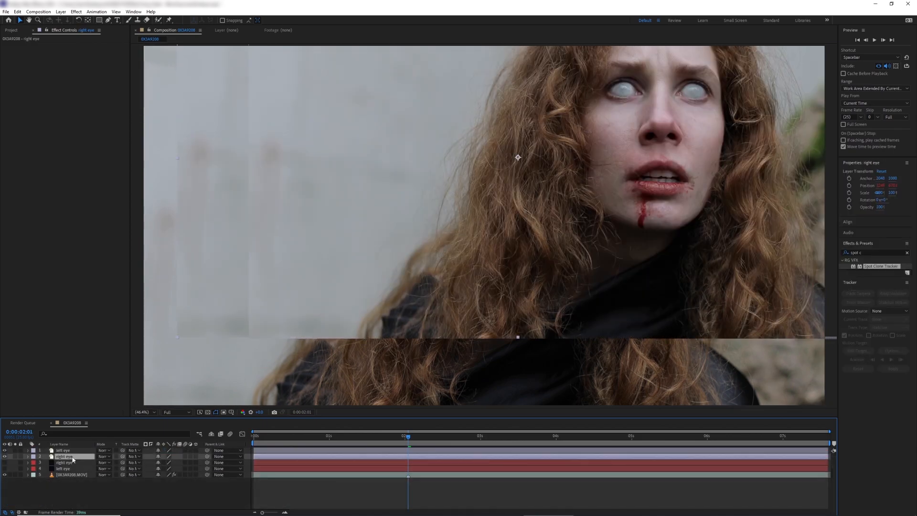
pyautogui.click(4, 456)
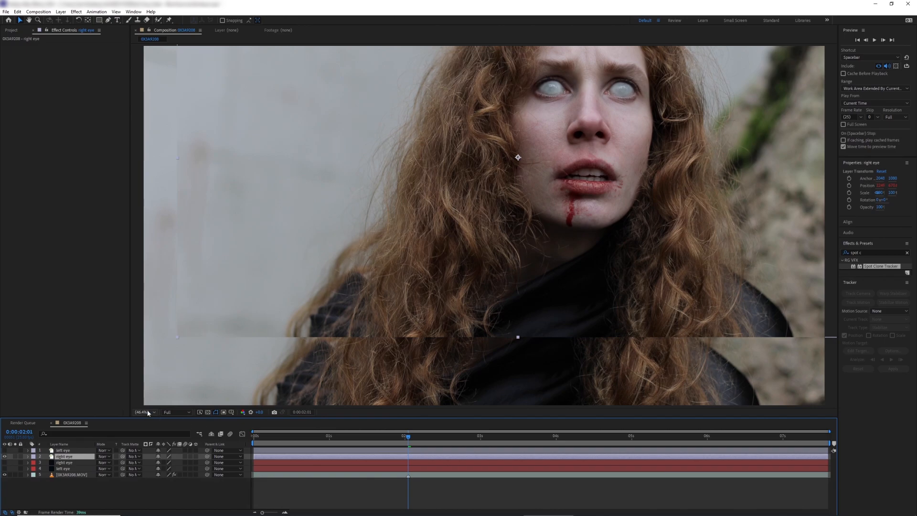
pyautogui.click(147, 408)
pyautogui.click(185, 317)
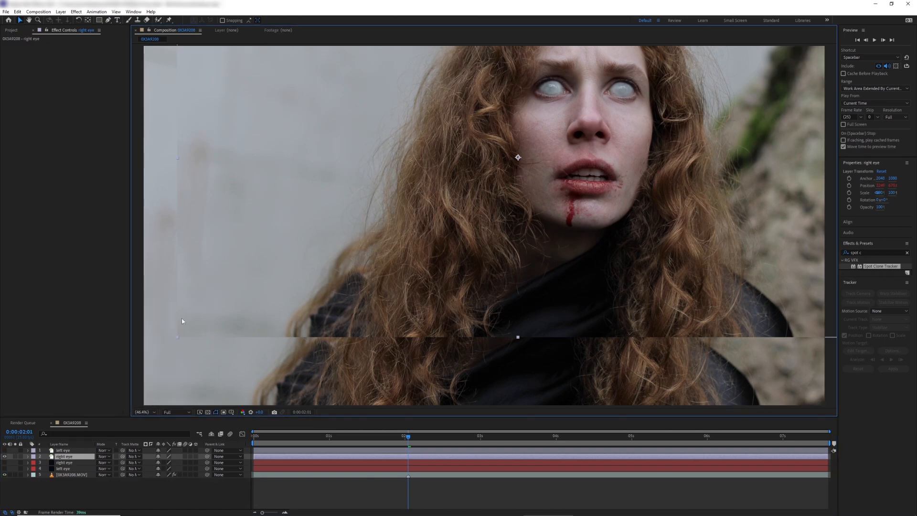
pyautogui.press('a')
pyautogui.moveTo(165, 462); pyautogui.dragTo(244, 466)
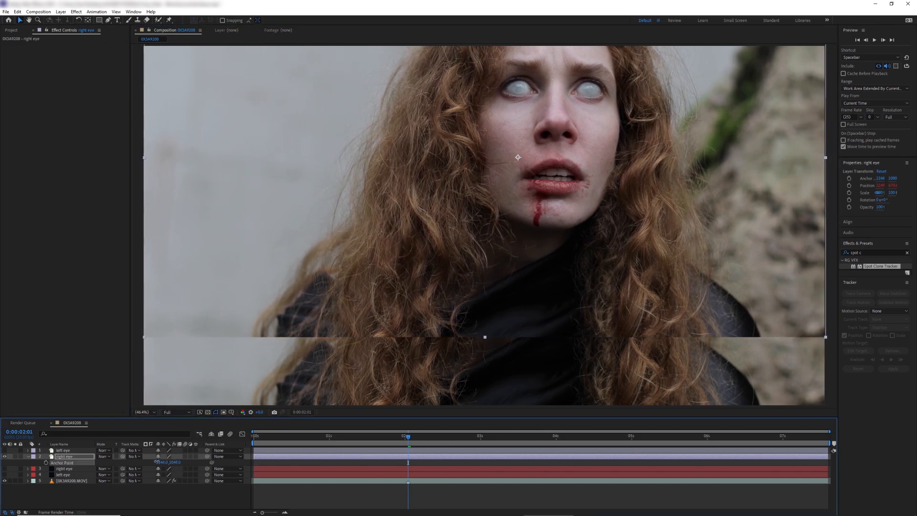
pyautogui.moveTo(156, 462); pyautogui.dragTo(26, 462)
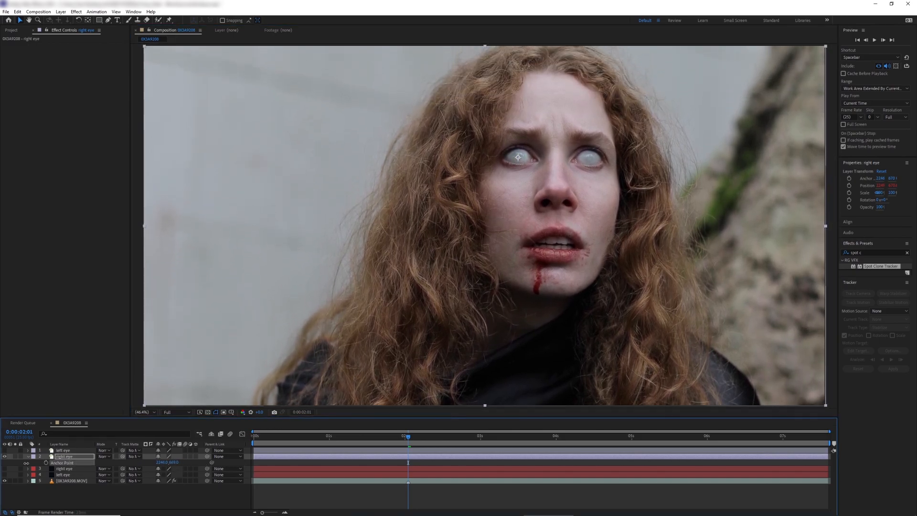
# - Fine-tune the right eye still's horizontal anchor point to a half-pixel value so its side edge meets the frame edge
pyautogui.scroll(8, 289, 259)
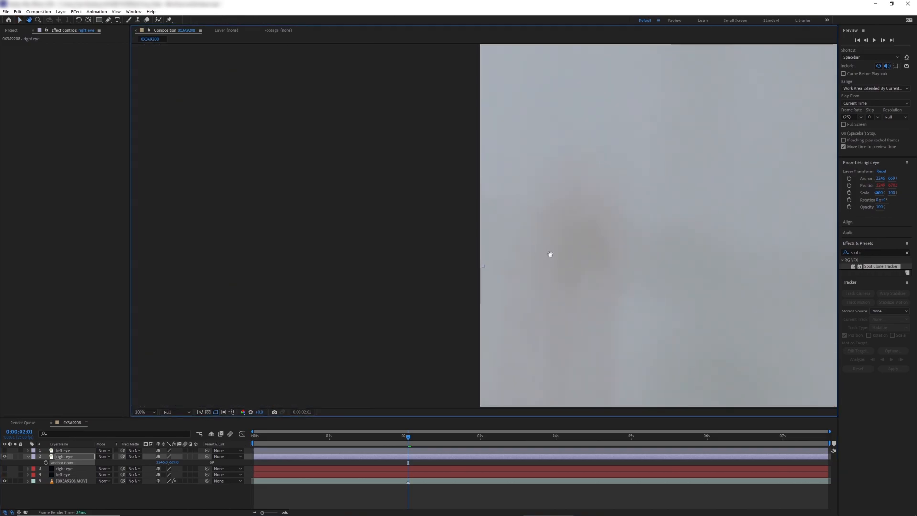
pyautogui.moveTo(524, 309); pyautogui.dragTo(475, 289)
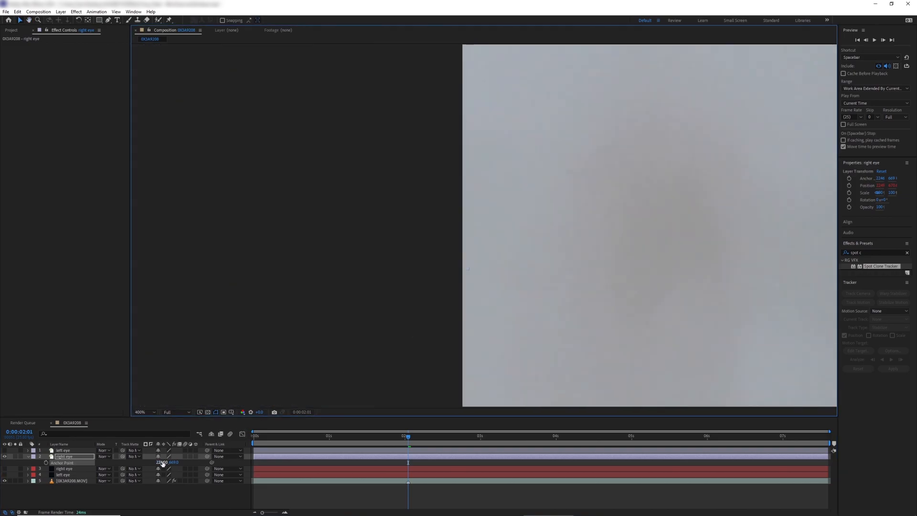
pyautogui.moveTo(162, 463); pyautogui.dragTo(164, 463)
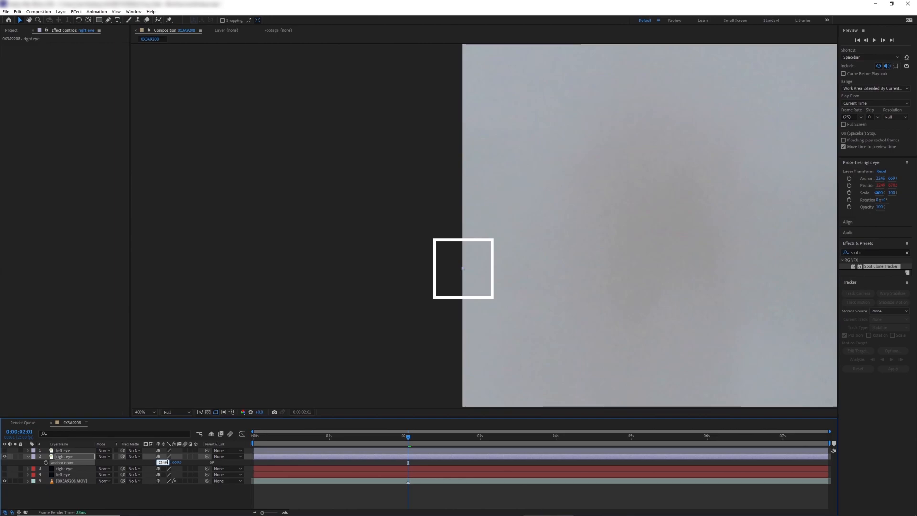
pyautogui.write('.5')
pyautogui.press('Return')
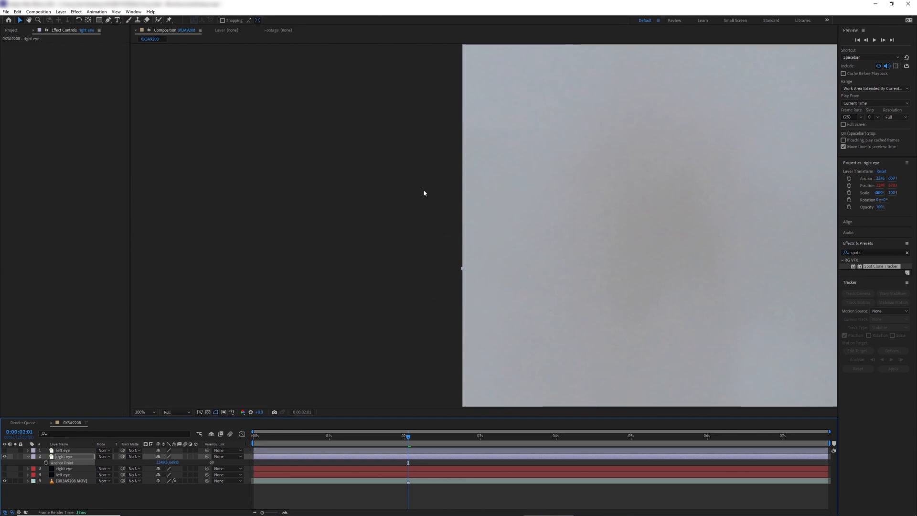
# - Fine-tune the right eye still's vertical anchor point against the frame's lower edge and fit the whole frame in view
pyautogui.scroll(-2, 424, 192)
pyautogui.moveTo(487, 184); pyautogui.dragTo(186, 47)
pyautogui.scroll(3, 471, 238)
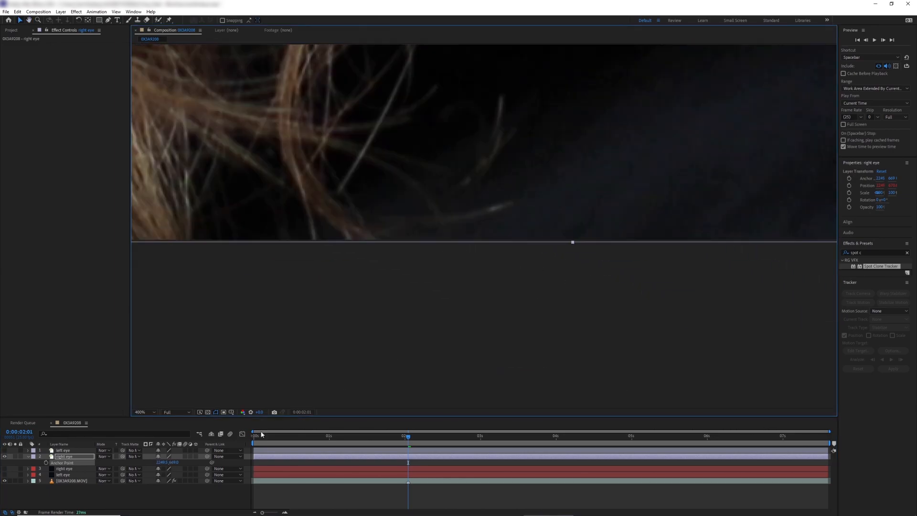
pyautogui.moveTo(176, 466); pyautogui.dragTo(174, 464)
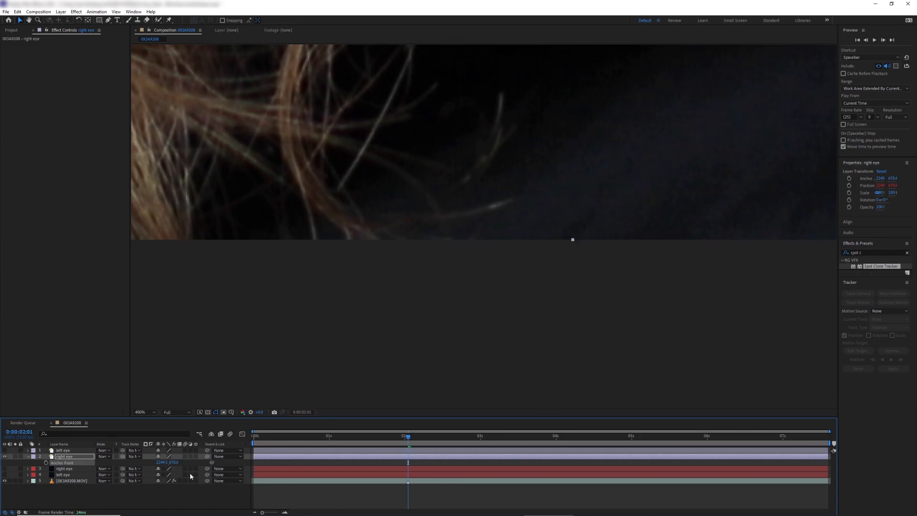
pyautogui.click(145, 412)
pyautogui.click(169, 292)
# - Show only the left eye still over the footage and shift its anchor point until its picture roughly overlays the footage
pyautogui.click(5, 456)
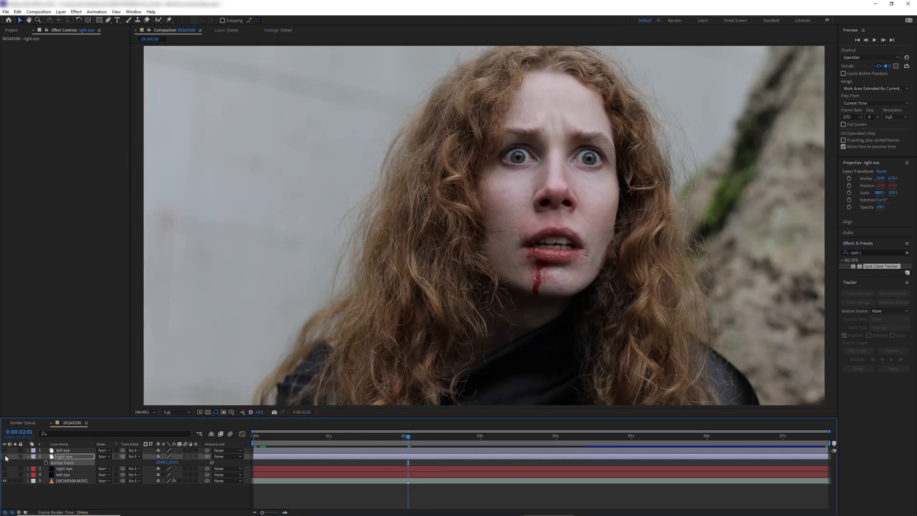
pyautogui.click(5, 450)
pyautogui.click(72, 450)
pyautogui.press('a')
pyautogui.click(72, 456)
pyautogui.moveTo(107, 456); pyautogui.dragTo(387, 456)
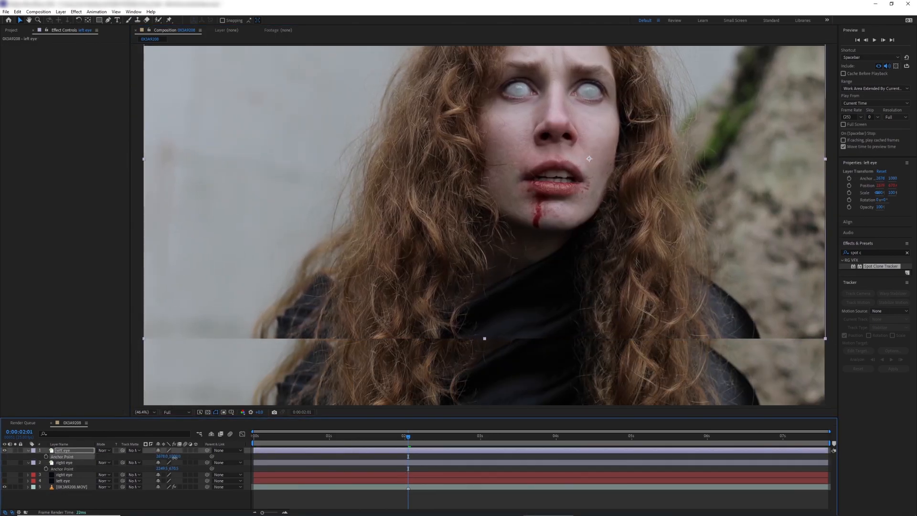
pyautogui.moveTo(176, 456); pyautogui.dragTo(33, 456)
# - Fine-tune the left eye still's anchor point horizontally and vertically so its edges match the frame edges
pyautogui.click(29, 462)
pyautogui.scroll(2, 178, 239)
pyautogui.moveTo(177, 239); pyautogui.dragTo(615, 286)
pyautogui.scroll(2, 615, 287)
pyautogui.moveTo(161, 456); pyautogui.dragTo(164, 455)
pyautogui.scroll(-5, 382, 286)
pyautogui.moveTo(382, 287); pyautogui.dragTo(467, 256)
pyautogui.scroll(4, 467, 256)
pyautogui.moveTo(171, 456); pyautogui.dragTo(173, 456)
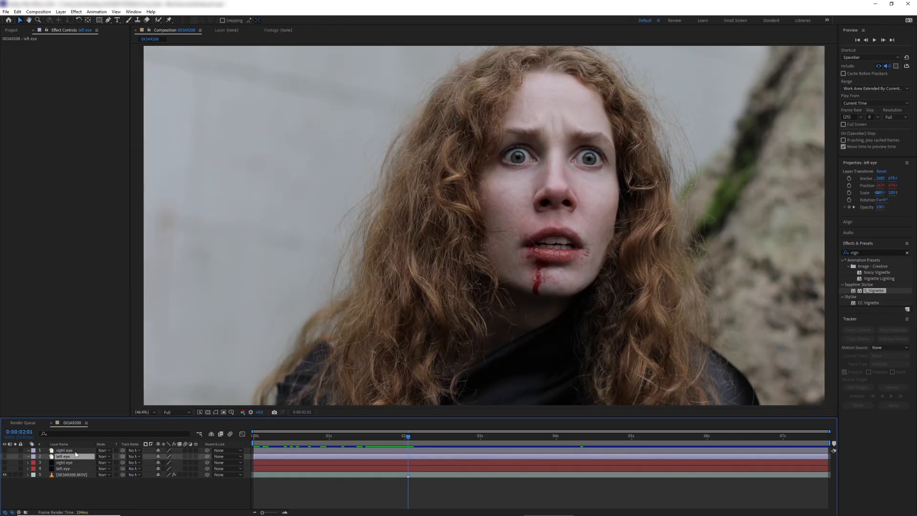
# - Arrange each eye solid directly above its matching still and set the left eye solid as the left eye still's track matte
pyautogui.moveTo(74, 450); pyautogui.dragTo(76, 472)
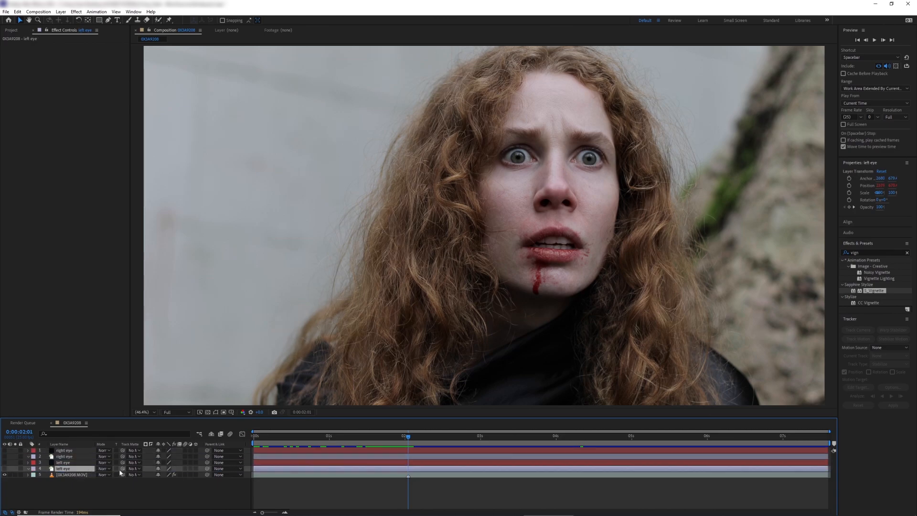
pyautogui.click(136, 472)
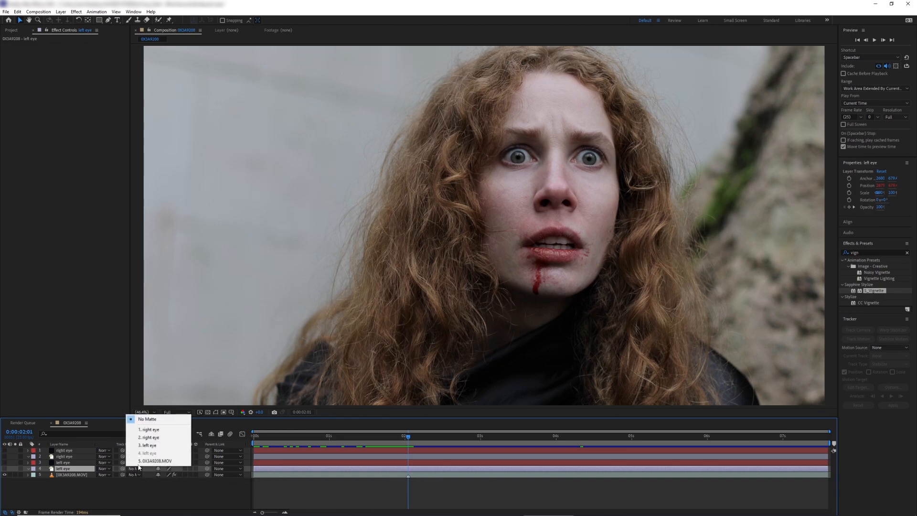
pyautogui.click(143, 447)
# - Set the right eye solid as the right eye still's track matte and turn on both stills' visibility
pyautogui.click(85, 457)
pyautogui.click(134, 456)
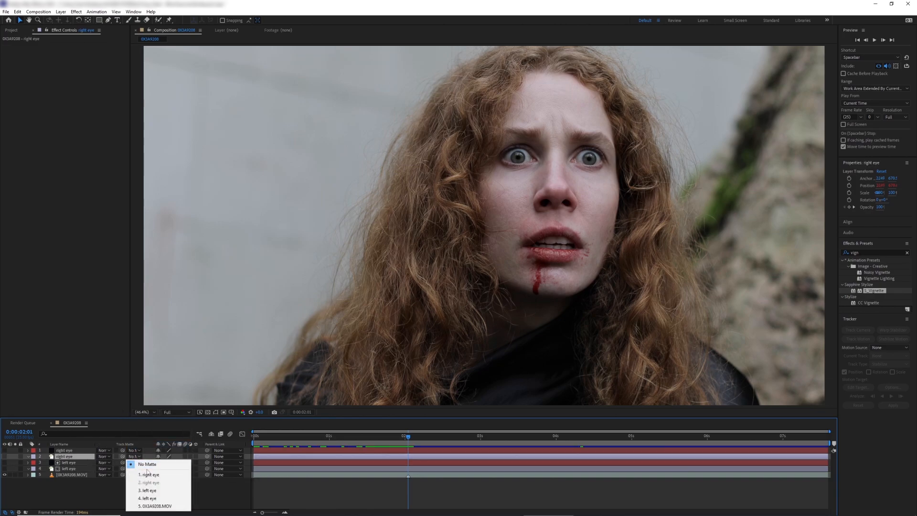
pyautogui.click(143, 470)
pyautogui.click(4, 456)
pyautogui.click(4, 468)
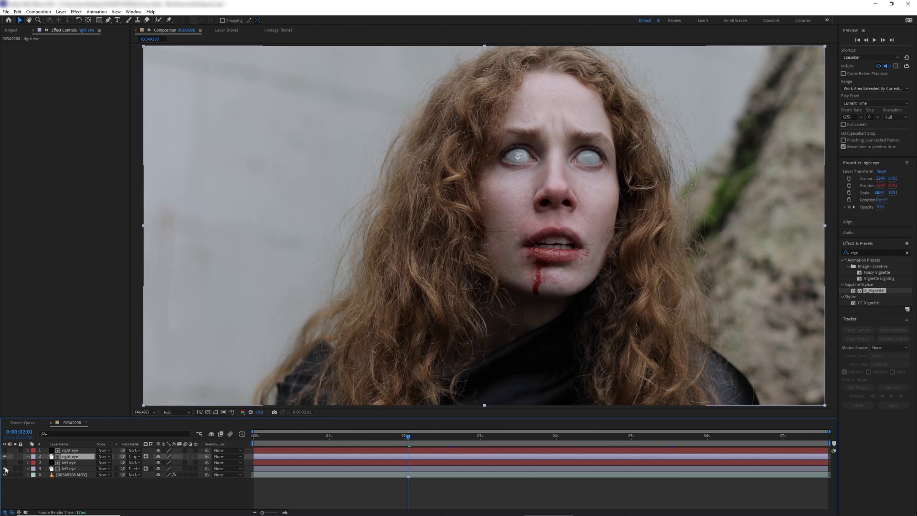
# - At 0:00:02:00, hide both eye stills to expose the real irises and mask the right eye still around its iris
pyautogui.moveTo(476, 287); pyautogui.dragTo(477, 293)
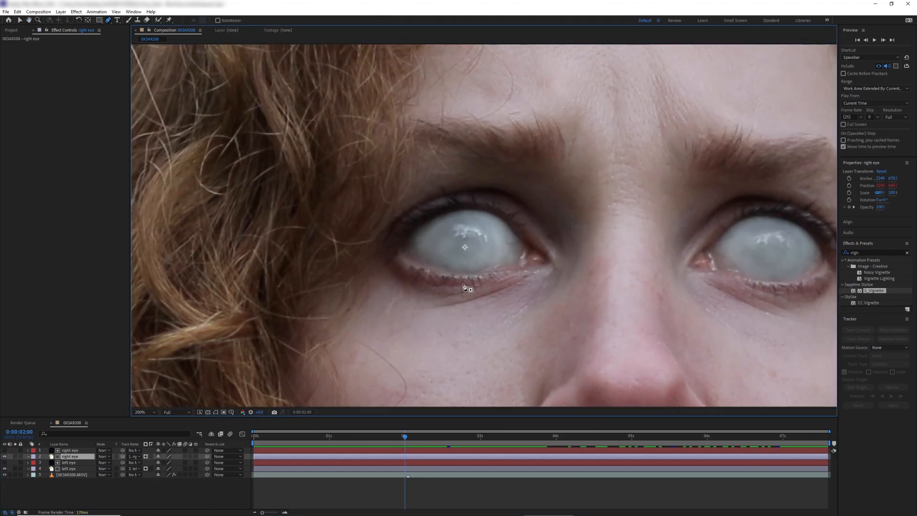
pyautogui.press('.')
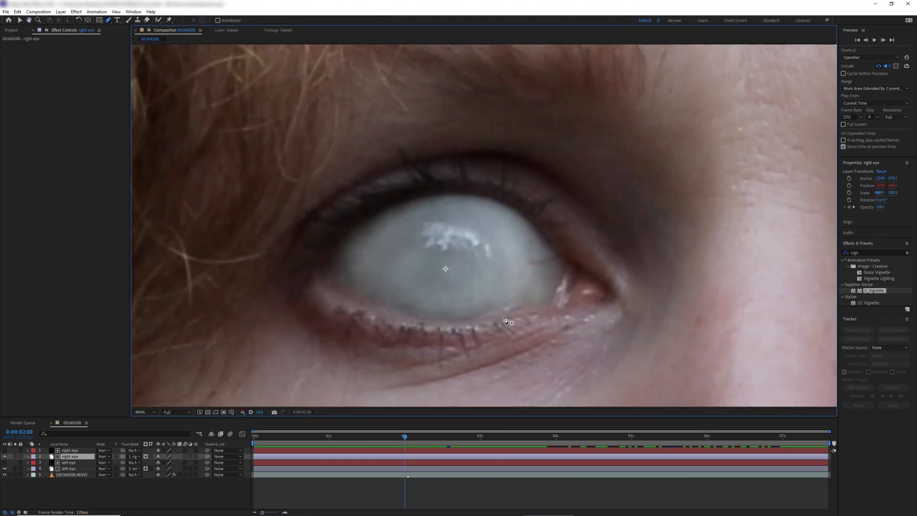
pyautogui.moveTo(5, 456); pyautogui.dragTo(4, 469)
# - Draw a Pen tool mask on the left eye still around the iris of the other eye
pyautogui.moveTo(498, 320); pyautogui.dragTo(512, 304)
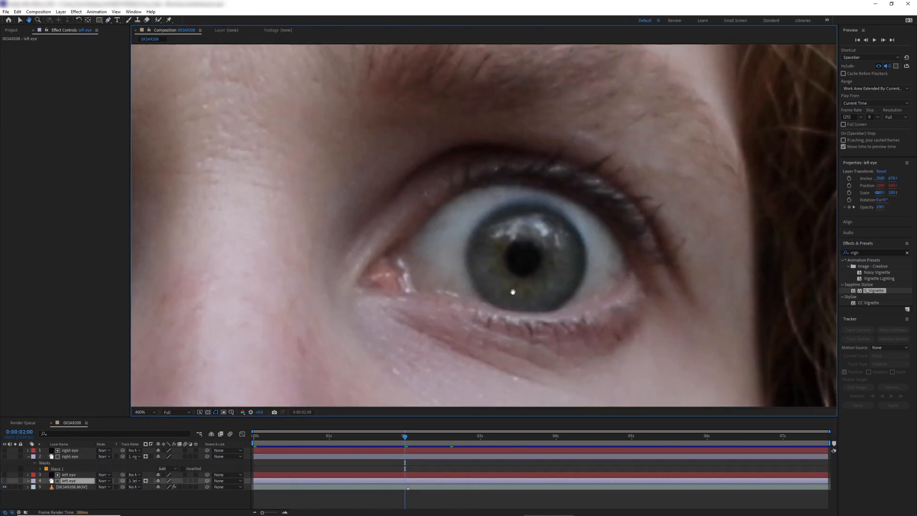
pyautogui.click(463, 307)
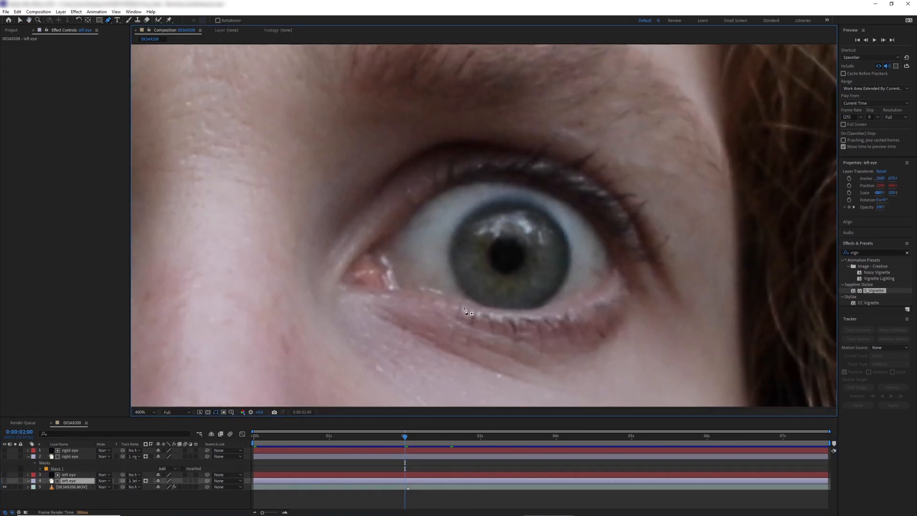
pyautogui.click(489, 319)
pyautogui.click(513, 325)
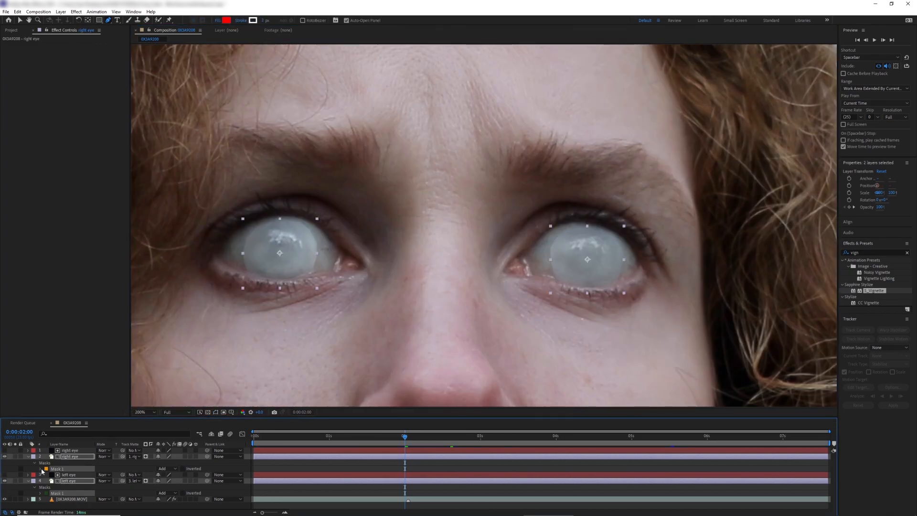
# - At 0:00:02:01, enable Anchor Point and Scale keyframing on both eye stills
pyautogui.click(41, 468)
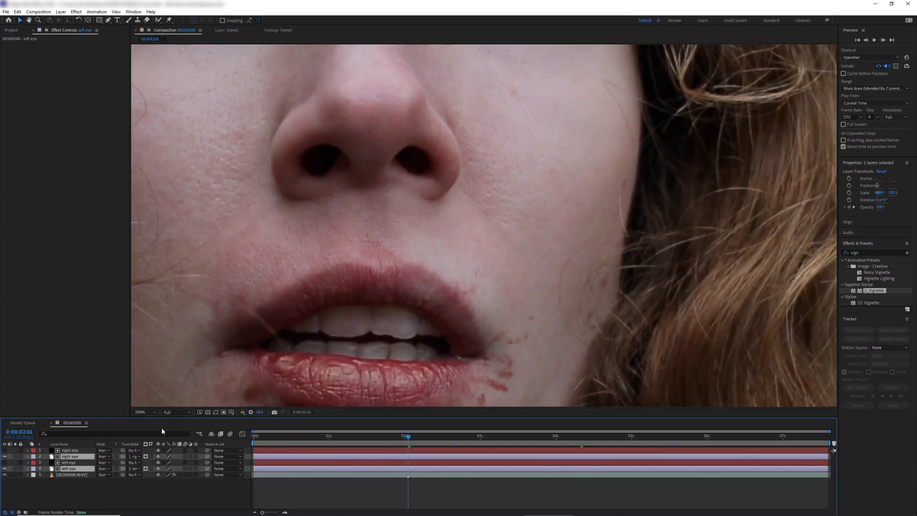
pyautogui.click(143, 381)
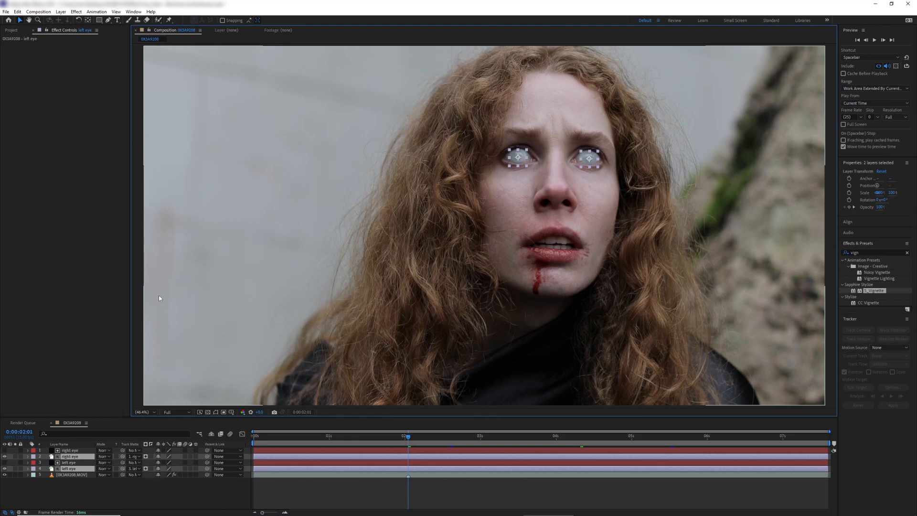
pyautogui.press('a')
pyautogui.hotkey('shift', 's')
pyautogui.click(47, 463)
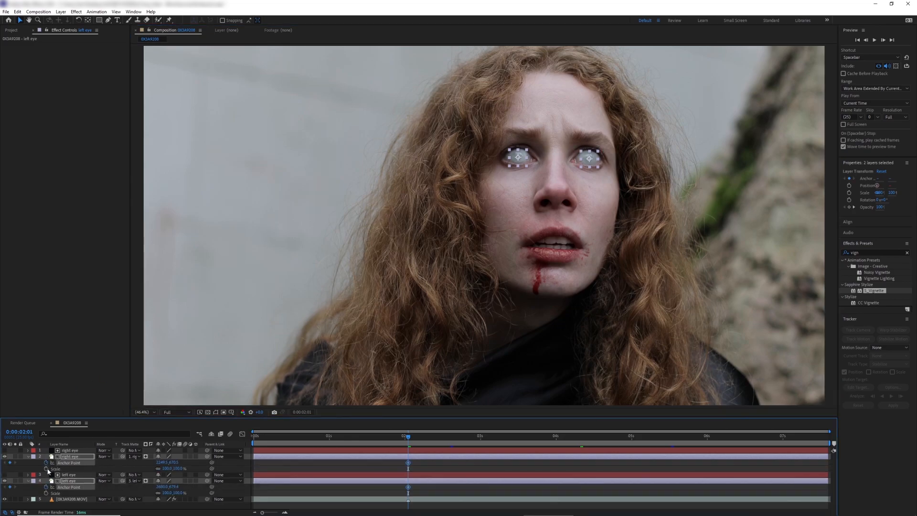
pyautogui.click(46, 469)
# - At 0:00:00:00, keyframe both eye stills' Anchor Point and Scale, with the scale at 104%, to match the real eyes
pyautogui.scroll(2, 507, 198)
pyautogui.press('space')
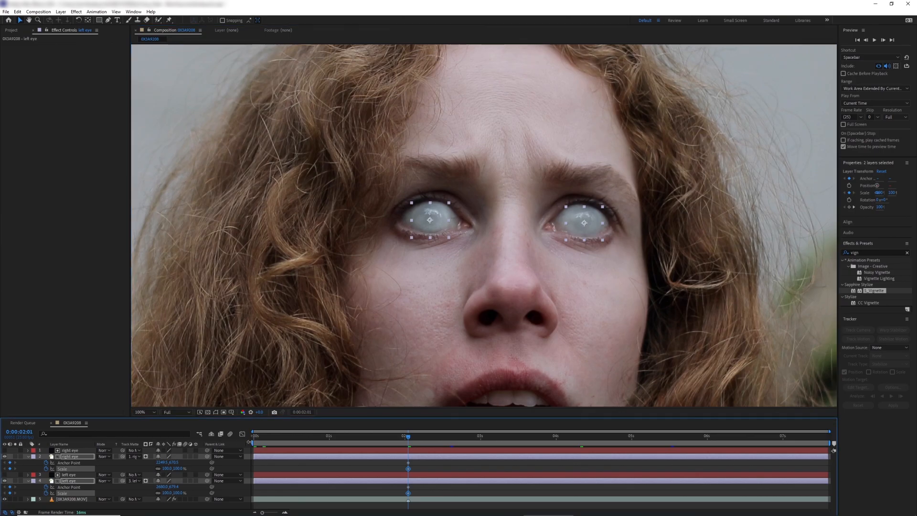
pyautogui.click(253, 436)
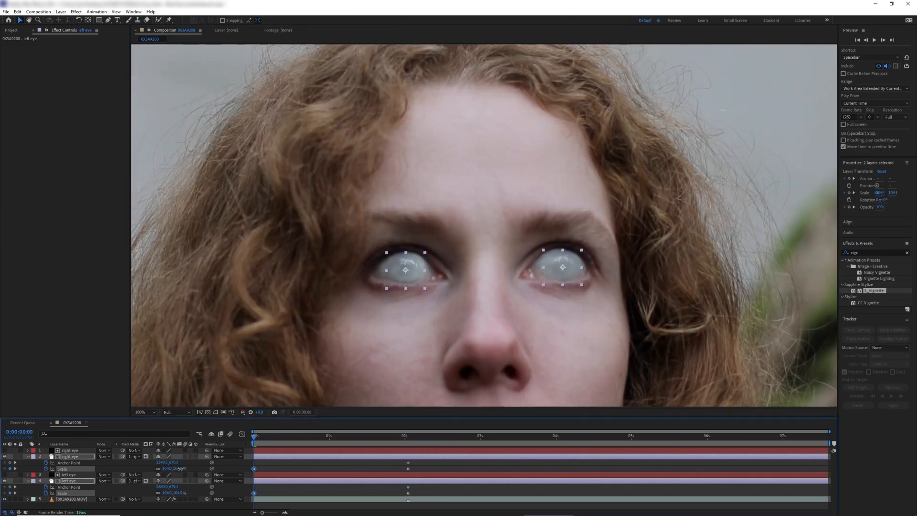
pyautogui.click(10, 463)
pyautogui.click(10, 468)
# - Keep matching both eye stills to the face with Anchor Point and Scale keyframes through the clip's end, including 0:00:04:07 and 0:00:05:20
pyautogui.moveTo(254, 436); pyautogui.dragTo(490, 466)
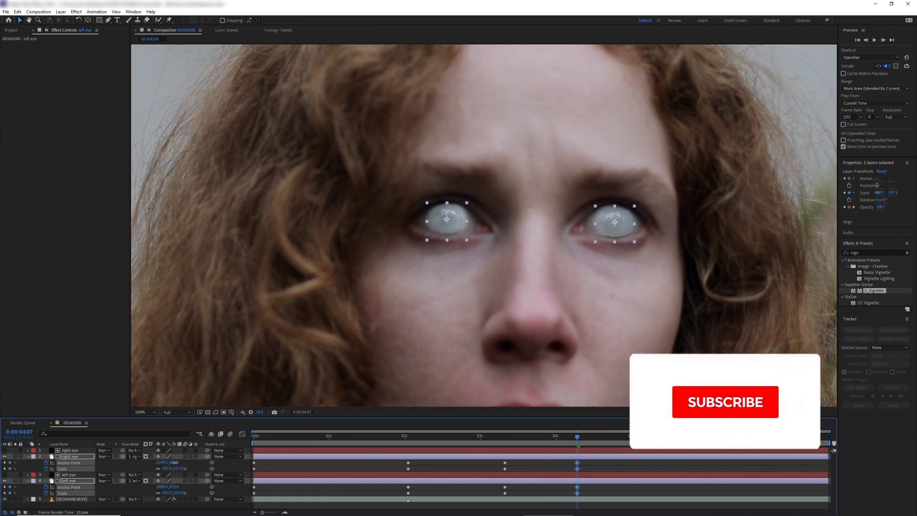
pyautogui.click(69, 450)
pyautogui.keyDown('ctrl'); pyautogui.click(69, 474); pyautogui.keyUp('ctrl')
pyautogui.press('u')
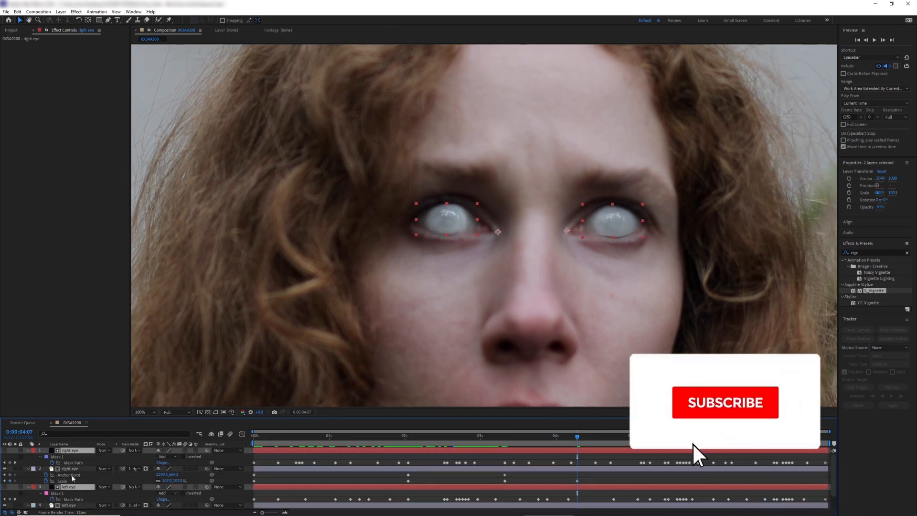
pyautogui.click(69, 474)
pyautogui.click(70, 456)
pyautogui.keyDown('ctrl'); pyautogui.click(69, 481); pyautogui.keyUp('ctrl')
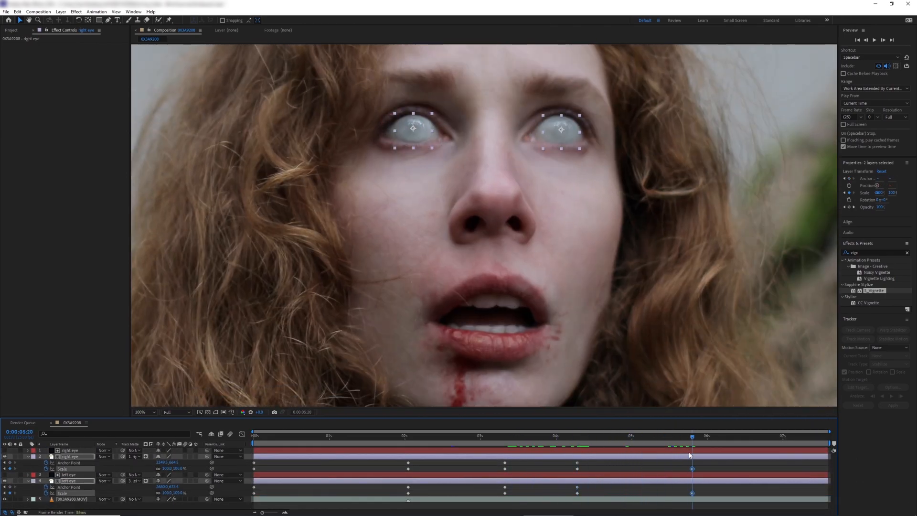
pyautogui.moveTo(594, 438); pyautogui.dragTo(840, 505)
pyautogui.moveTo(179, 469); pyautogui.dragTo(181, 471)
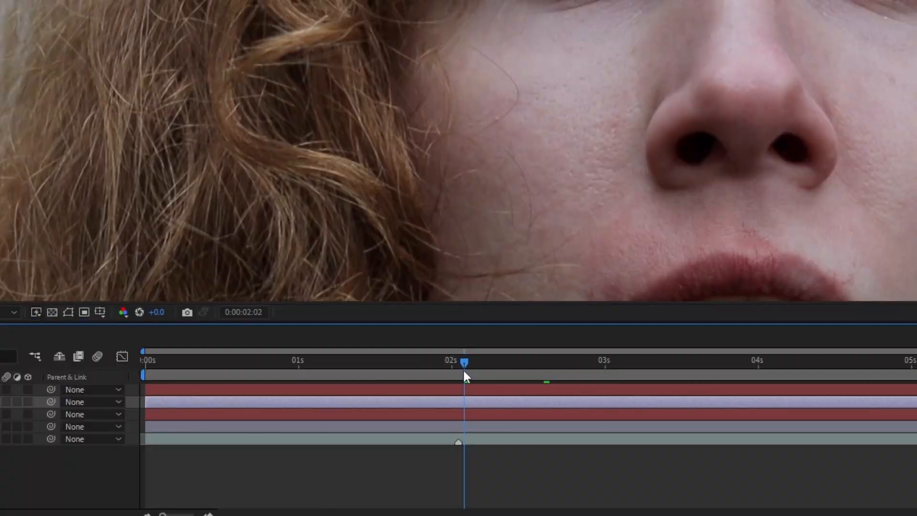
# - Find the Curves effect and apply it to the right eye still
pyautogui.moveTo(463, 368); pyautogui.dragTo(457, 367)
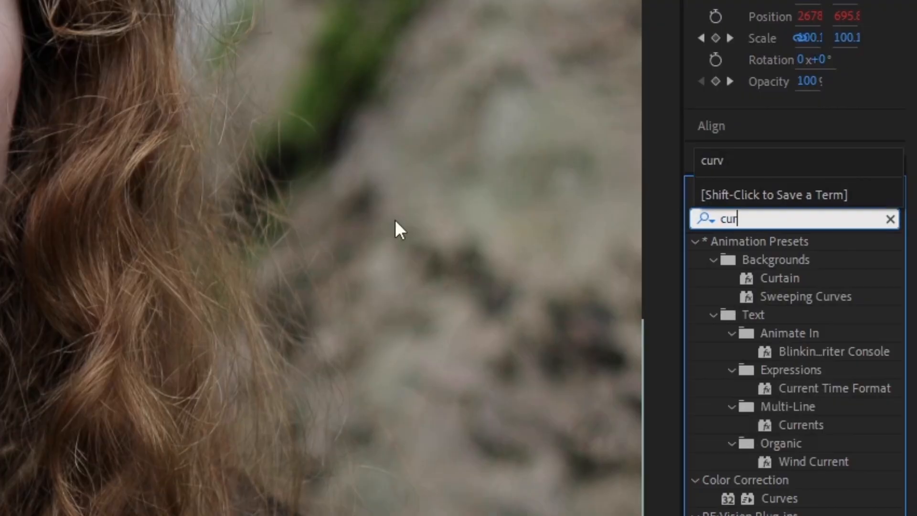
pyautogui.write('rv')
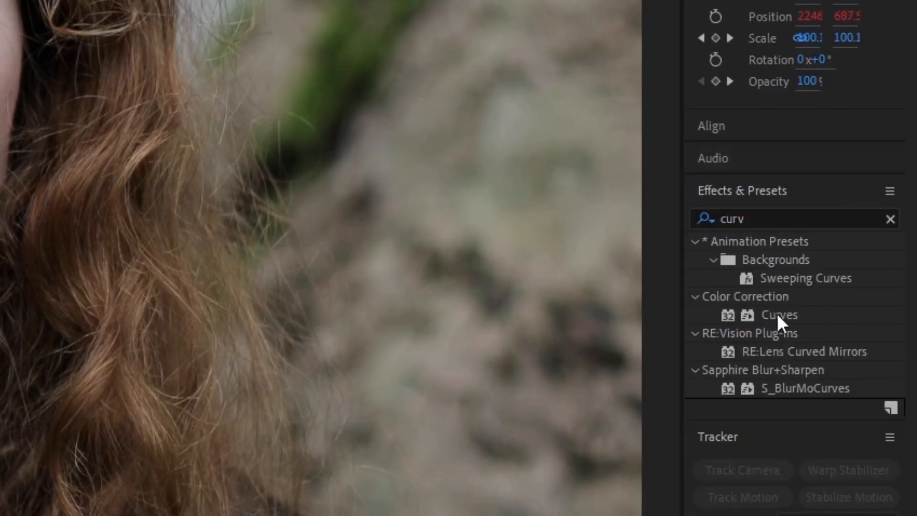
pyautogui.doubleClick(778, 314)
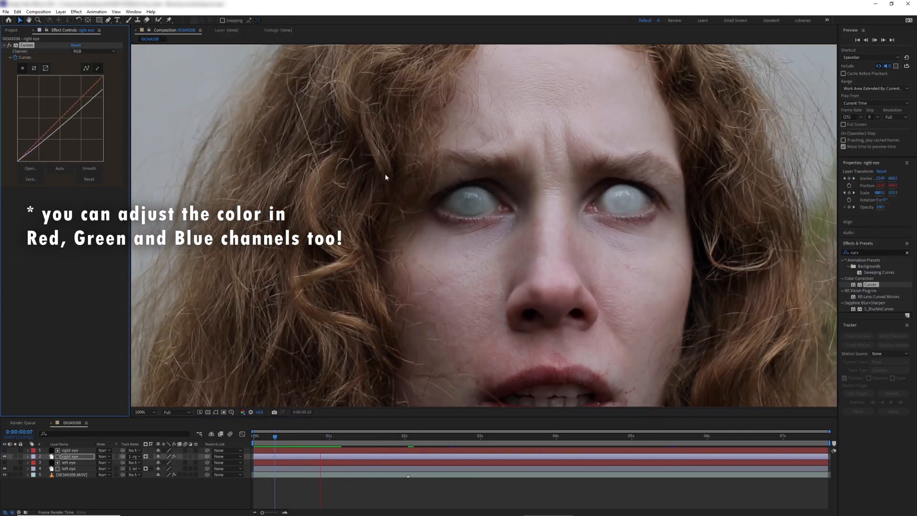
# - Keyframe the right eye still's RGB Curves up to 0:00:04:06, lowering the highlights and shadows to match the scene's lighting
pyautogui.click(449, 437)
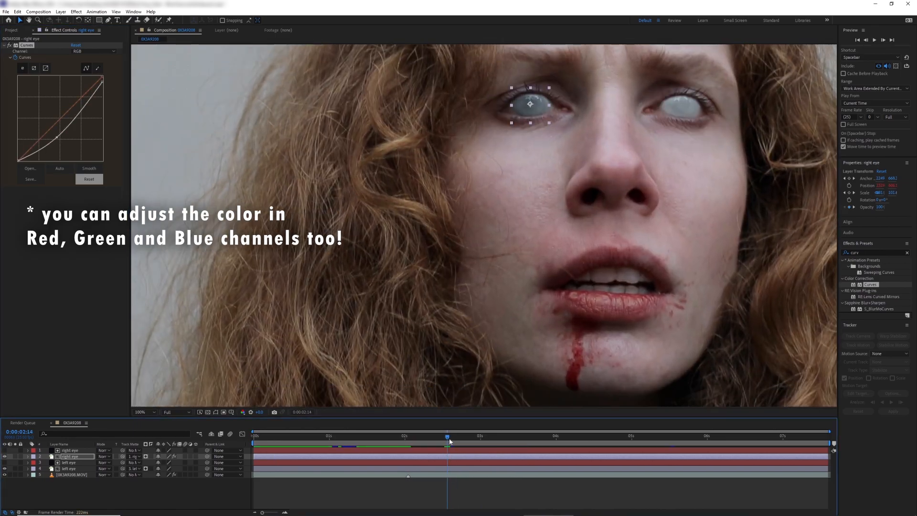
pyautogui.moveTo(449, 440); pyautogui.dragTo(516, 438)
pyautogui.moveTo(102, 97); pyautogui.dragTo(91, 108)
pyautogui.moveTo(36, 147); pyautogui.dragTo(36, 151)
pyautogui.moveTo(516, 437); pyautogui.dragTo(574, 438)
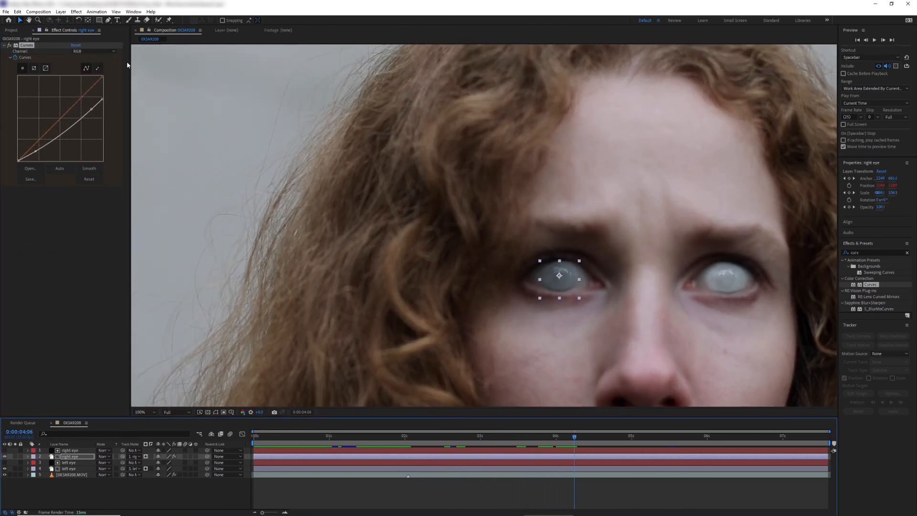
pyautogui.moveTo(35, 151); pyautogui.dragTo(38, 150)
pyautogui.hotkey('ctrl', 'z')
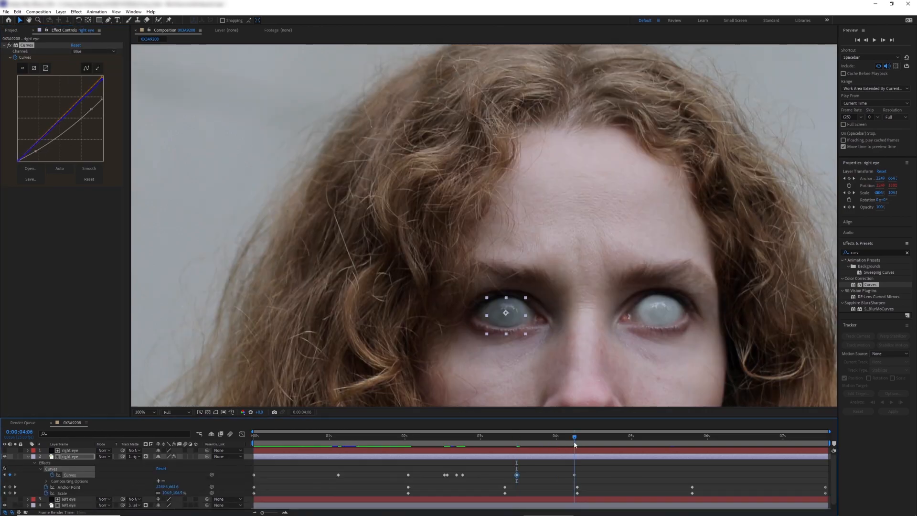
# - Keyframe the right eye still's Curves around the blink after 0:00:05:08, resetting the curve, lowering highlights slightly and darkening the lower tones during the blink
pyautogui.moveTo(575, 438); pyautogui.dragTo(655, 457)
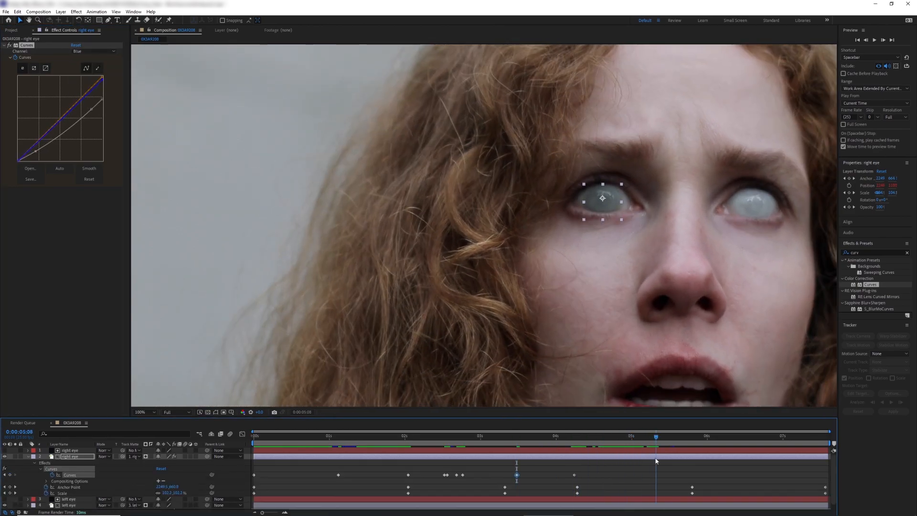
pyautogui.click(89, 179)
pyautogui.moveTo(102, 77); pyautogui.dragTo(102, 86)
pyautogui.moveTo(656, 437)
pyautogui.mouseDown()
pyautogui.moveTo(681, 451)
pyautogui.moveTo(671, 444)
pyautogui.mouseUp()
pyautogui.moveTo(40, 140); pyautogui.dragTo(42, 144)
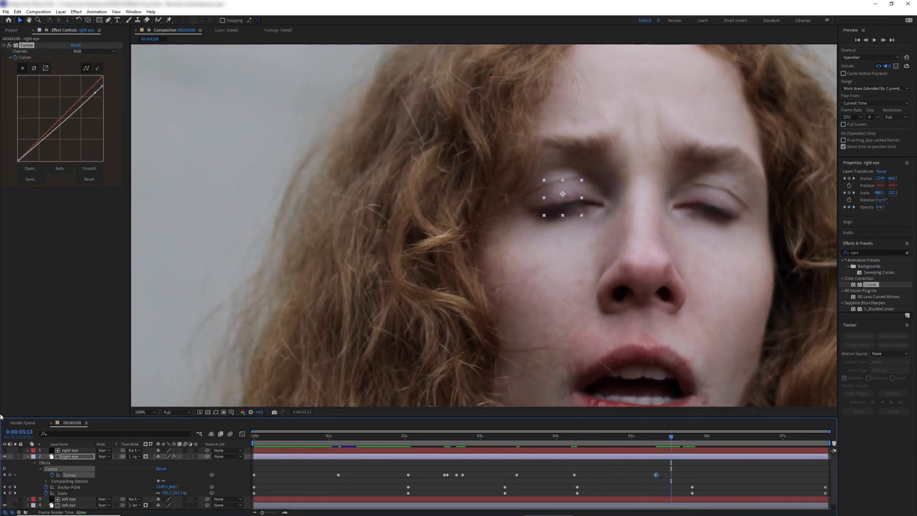
pyautogui.moveTo(671, 438); pyautogui.dragTo(677, 438)
pyautogui.moveTo(43, 141); pyautogui.dragTo(44, 147)
pyautogui.moveTo(677, 438); pyautogui.dragTo(683, 438)
pyautogui.click(89, 179)
pyautogui.moveTo(102, 76); pyautogui.dragTo(104, 82)
# - Keyframe the right eye still's Curves near 0:00:07:00, lowering the highlights slightly and darkening the lower tones on the last key
pyautogui.moveTo(684, 438); pyautogui.dragTo(773, 444)
pyautogui.moveTo(97, 86); pyautogui.dragTo(97, 86)
pyautogui.moveTo(773, 438); pyautogui.dragTo(776, 437)
pyautogui.moveTo(97, 87); pyautogui.dragTo(96, 89)
pyautogui.moveTo(776, 438); pyautogui.dragTo(782, 438)
pyautogui.moveTo(43, 145); pyautogui.dragTo(45, 151)
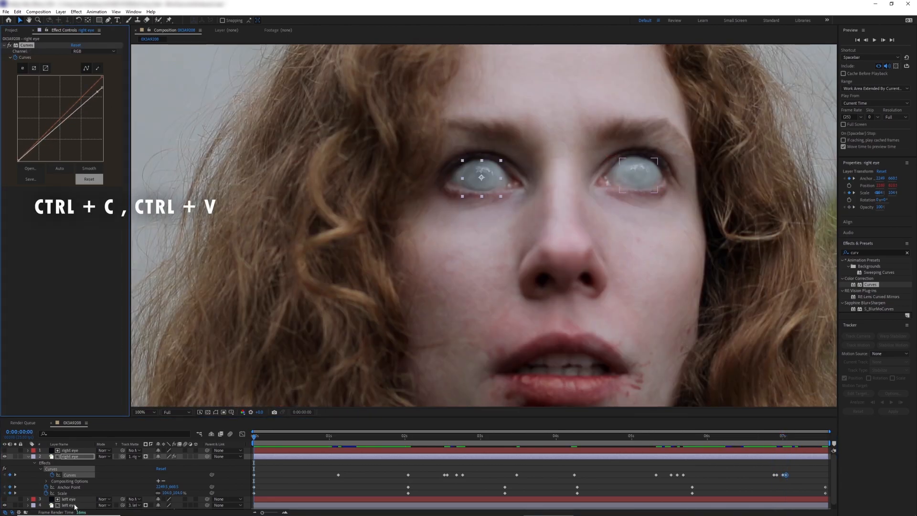
# - Paste the keyframed Curves effect onto the left eye still and fit the composition in the viewer
pyautogui.click(69, 505)
pyautogui.hotkey('ctrl', 'v')
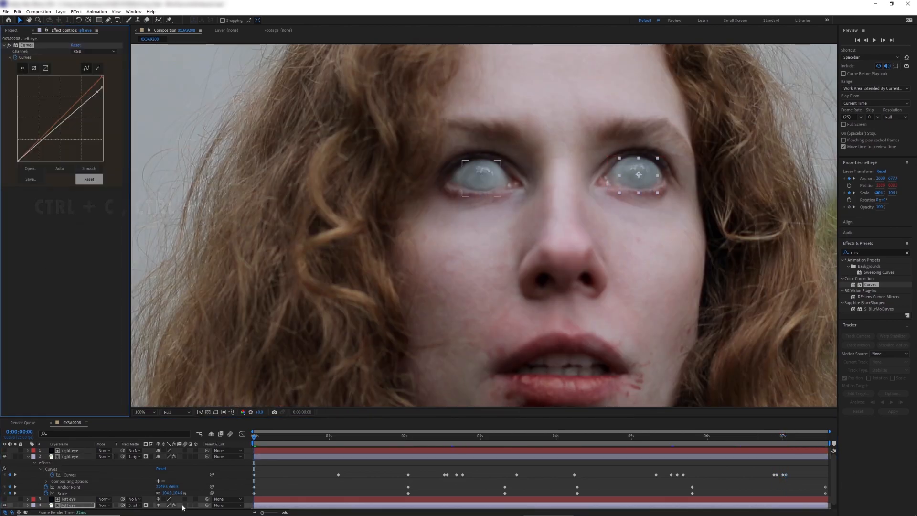
pyautogui.click(145, 411)
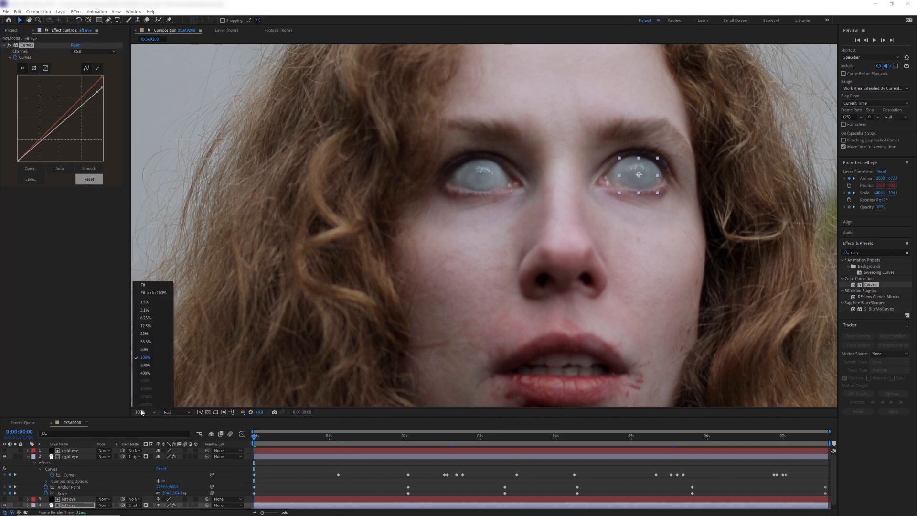
pyautogui.click(148, 290)
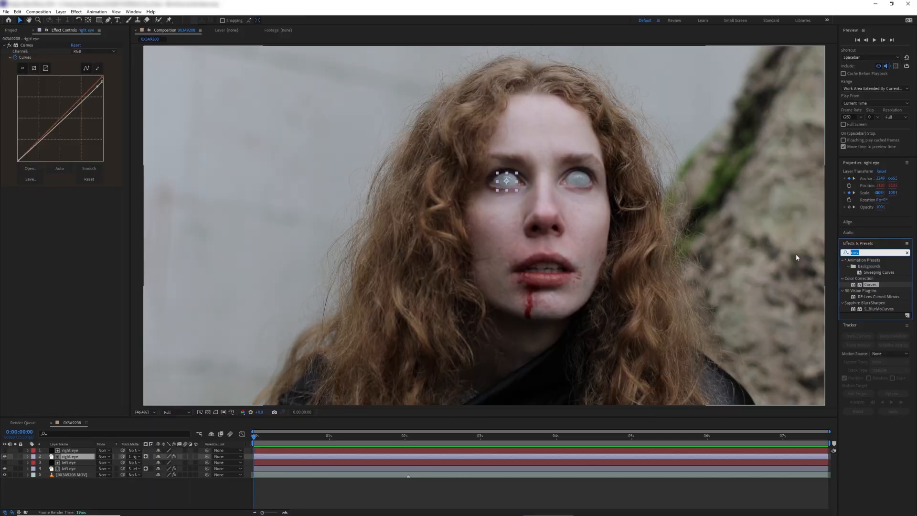
# - Find the S_RackDefocus effect and apply it to the right eye still
pyautogui.write('defoc')
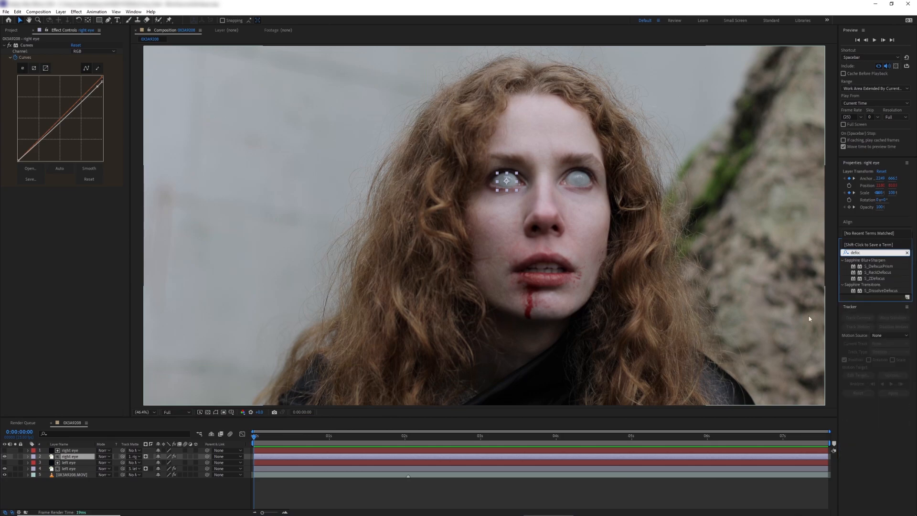
pyautogui.click(887, 273)
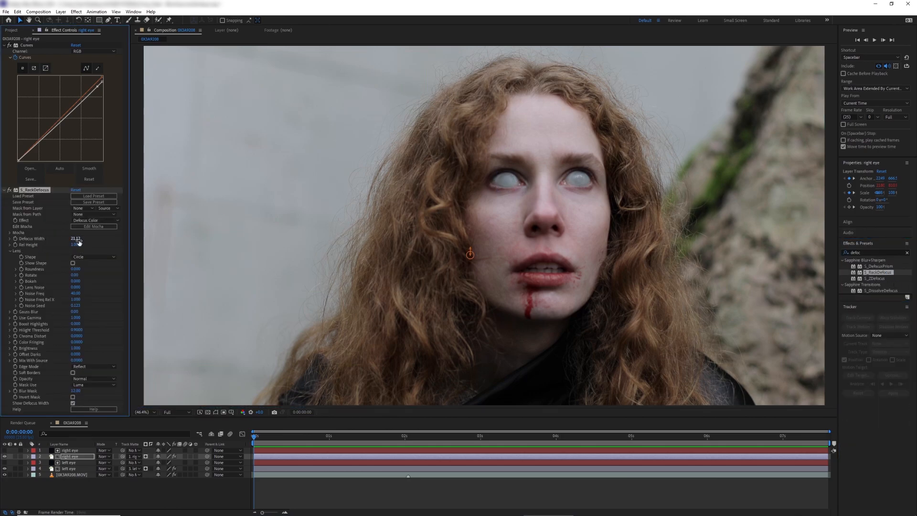
pyautogui.scroll(5, 580, 180)
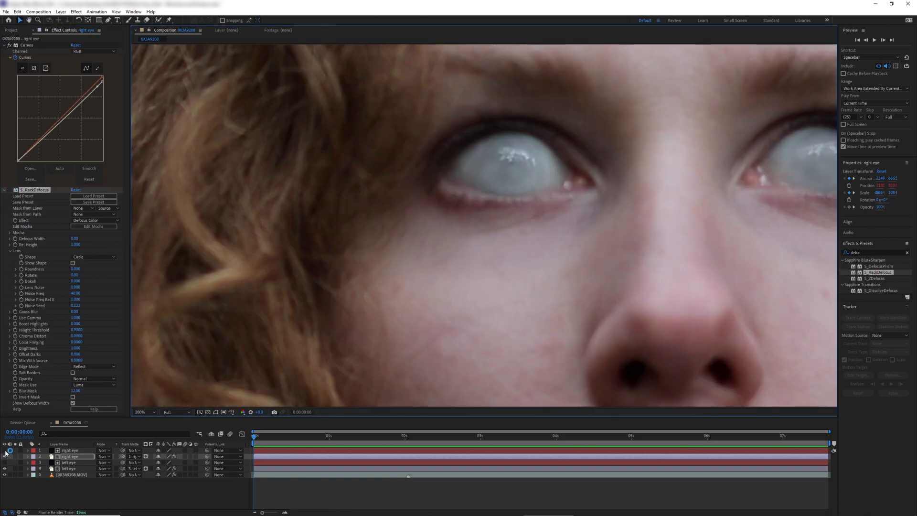
# - Compare the right eye with and without the still and its defocus, and animate Defocus Width to match the footage's focus through 0:00:06:12
pyautogui.click(5, 456)
pyautogui.click(4, 457)
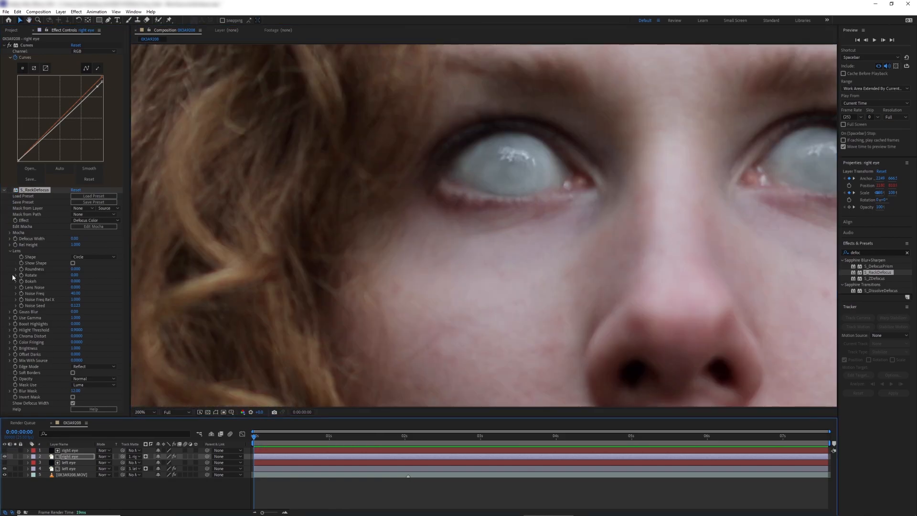
pyautogui.click(9, 190)
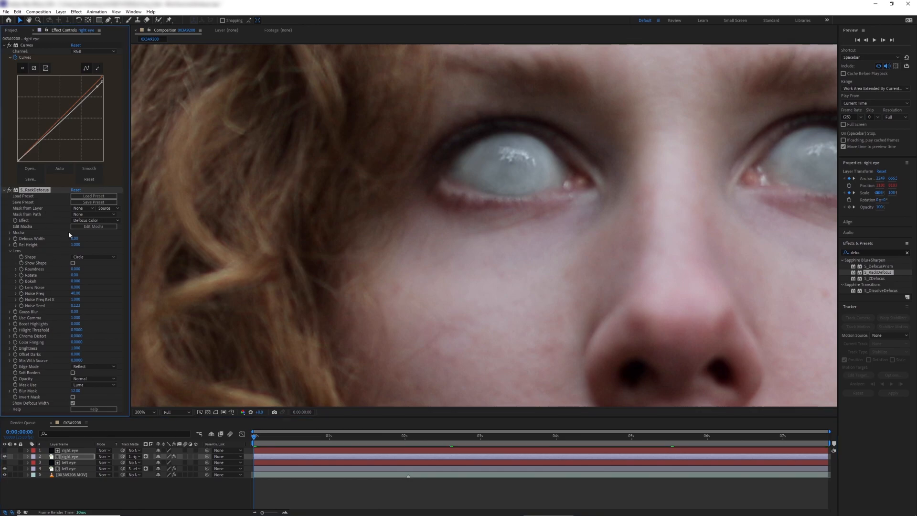
pyautogui.moveTo(79, 241); pyautogui.dragTo(78, 241)
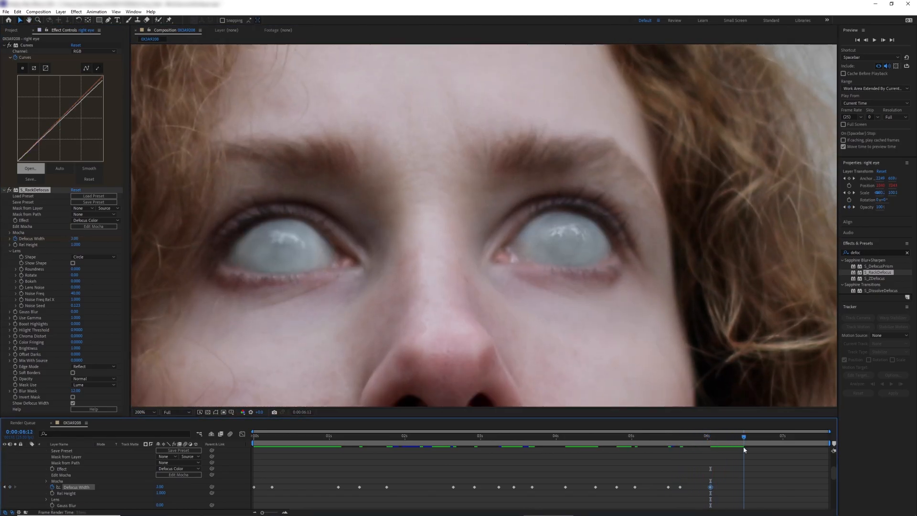
pyautogui.click(76, 238)
pyautogui.write('00')
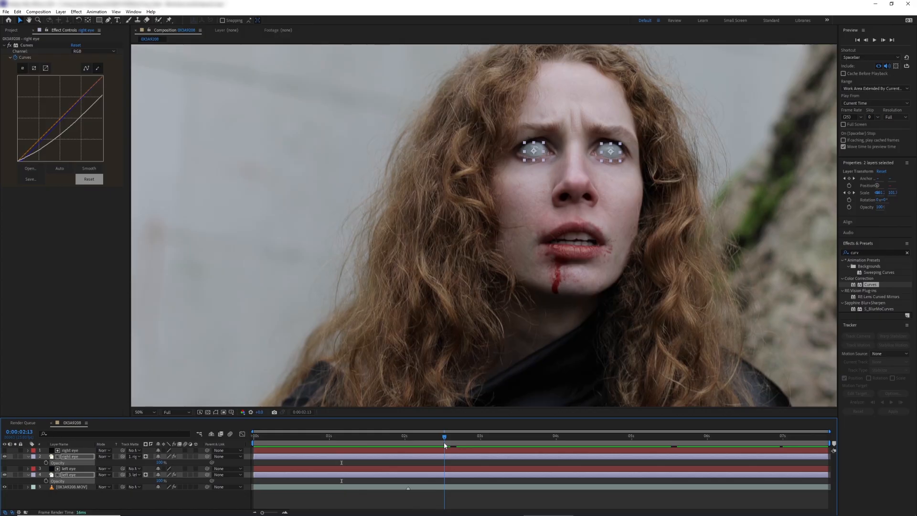
# - Keyframe both eye stills' Opacity at 100% on 0:00:02:14 and at 0% on 0:00:02:15 for the blink
pyautogui.moveTo(443, 442)
pyautogui.mouseDown()
pyautogui.moveTo(436, 444)
pyautogui.moveTo(444, 445)
pyautogui.mouseUp()
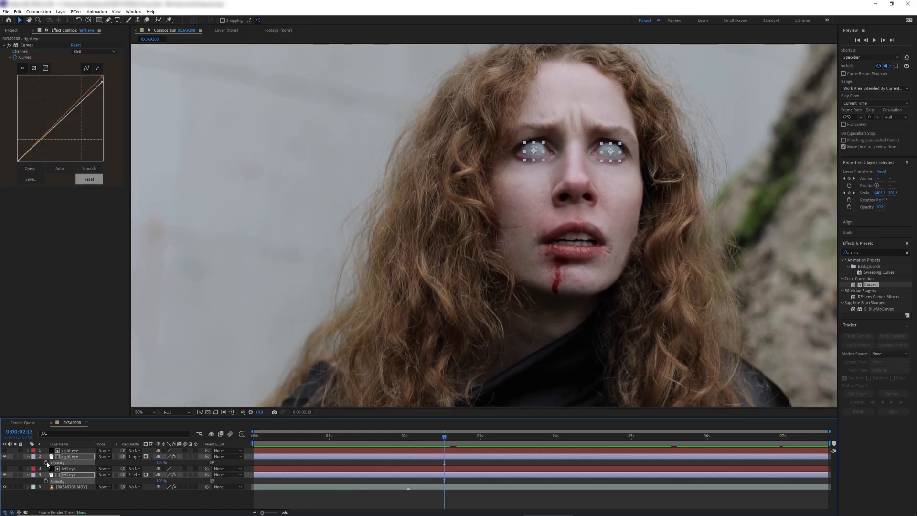
pyautogui.scroll(1, 480, 281)
pyautogui.moveTo(552, 165); pyautogui.dragTo(419, 307)
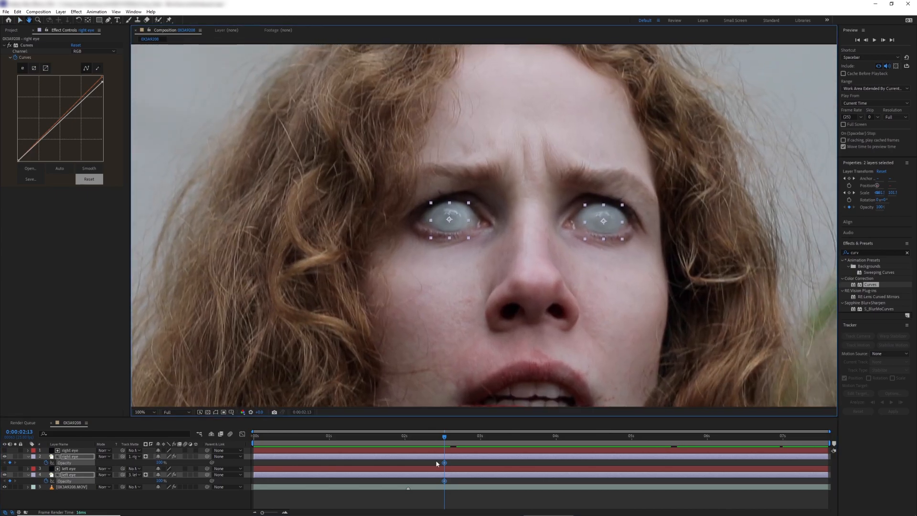
pyautogui.click(446, 440)
pyautogui.moveTo(446, 439); pyautogui.dragTo(447, 463)
pyautogui.click(450, 444)
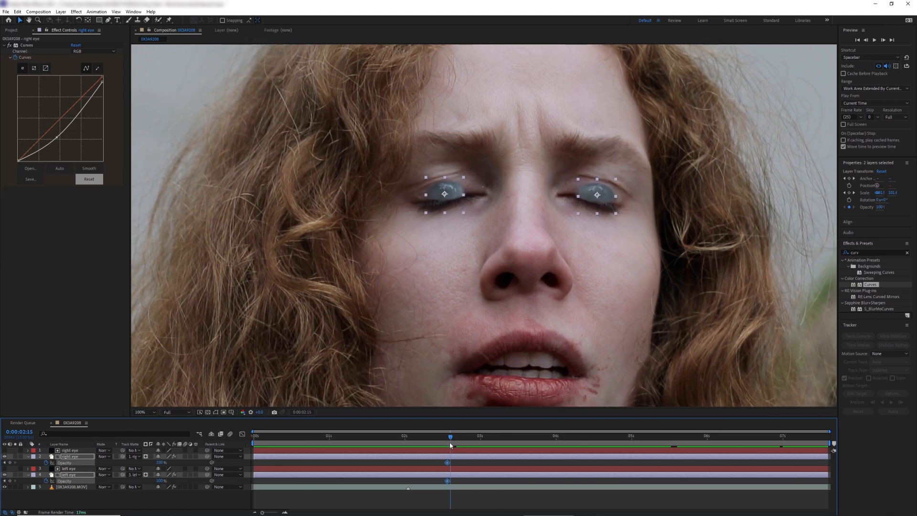
pyautogui.moveTo(166, 463); pyautogui.dragTo(111, 463)
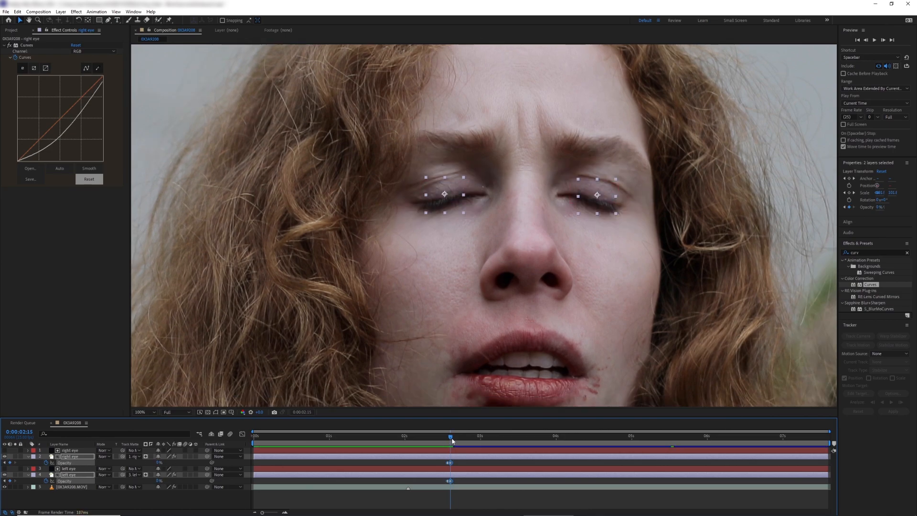
# - Keyframe both eye stills' Opacity back to 100% at 0:00:02:17, where the eyes reopen after the blink
pyautogui.moveTo(452, 440); pyautogui.dragTo(457, 441)
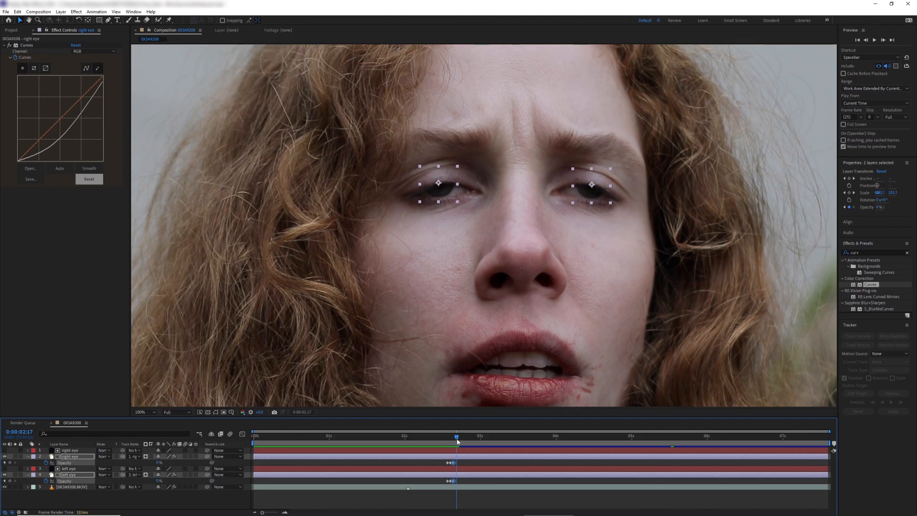
pyautogui.click(158, 463)
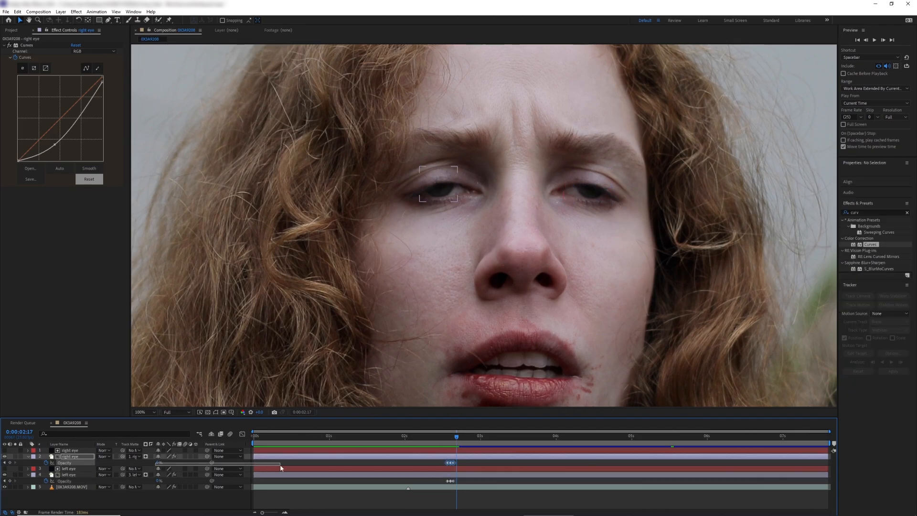
pyautogui.keyDown('ctrl'); pyautogui.click(147, 474); pyautogui.keyUp('ctrl')
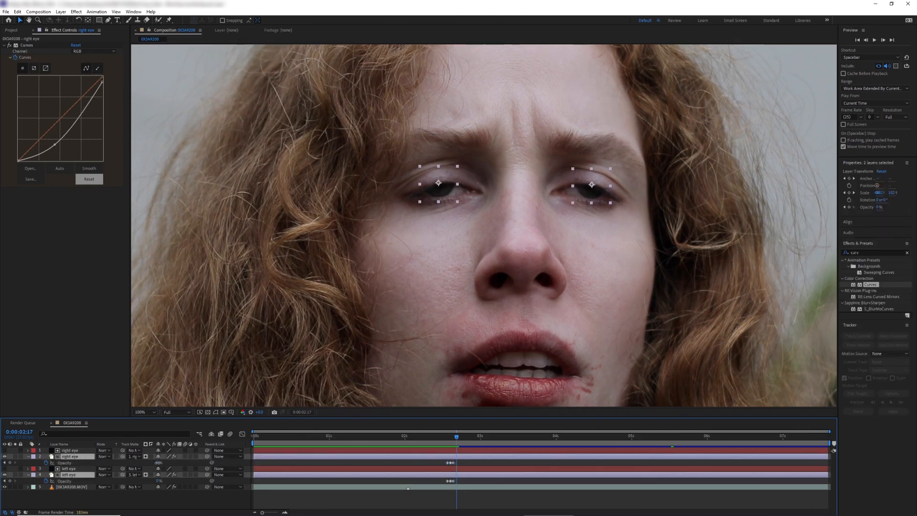
pyautogui.moveTo(158, 463); pyautogui.dragTo(305, 462)
# - Keyframe both eye stills' Opacity out and back in for the second blink, restoring 100% at 0:00:05:15
pyautogui.moveTo(457, 438); pyautogui.dragTo(670, 437)
pyautogui.click(10, 462)
pyautogui.moveTo(160, 462); pyautogui.dragTo(151, 464)
pyautogui.click(10, 462)
pyautogui.moveTo(670, 437); pyautogui.dragTo(677, 437)
pyautogui.moveTo(160, 462); pyautogui.dragTo(215, 462)
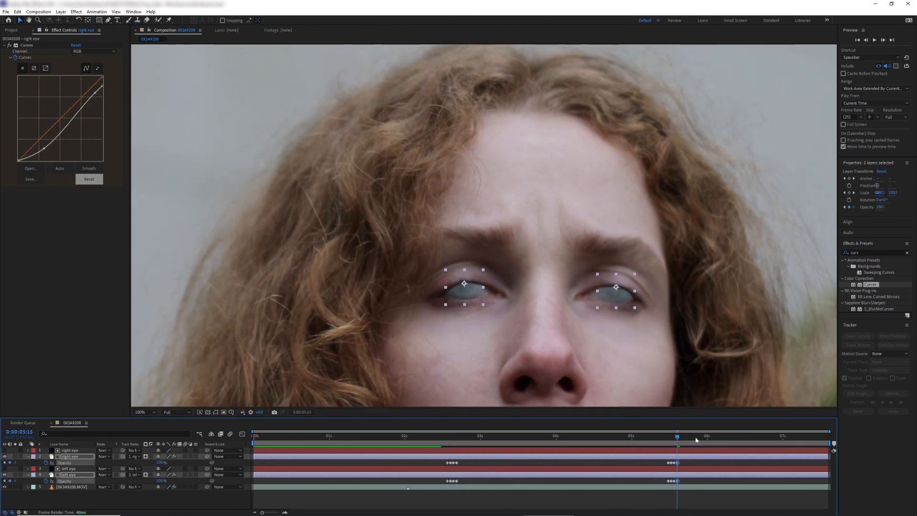
# - Keyframe both eye stills' Opacity through the third blink, around 0:00:07:00
pyautogui.moveTo(696, 440); pyautogui.dragTo(780, 439)
pyautogui.click(10, 462)
pyautogui.moveTo(159, 462); pyautogui.dragTo(111, 462)
pyautogui.moveTo(780, 438); pyautogui.dragTo(783, 439)
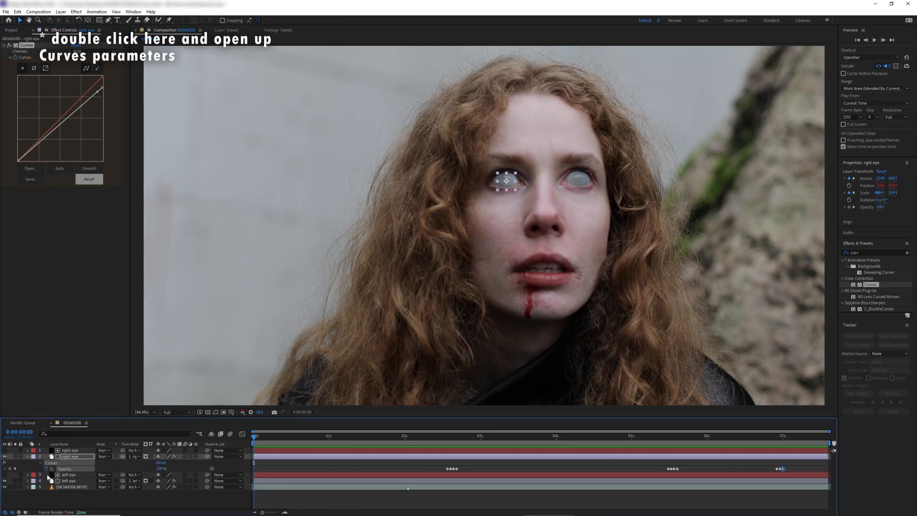
# - Set the Effect Opacity in the right eye still's Curves compositing options to 70%
pyautogui.click(48, 464)
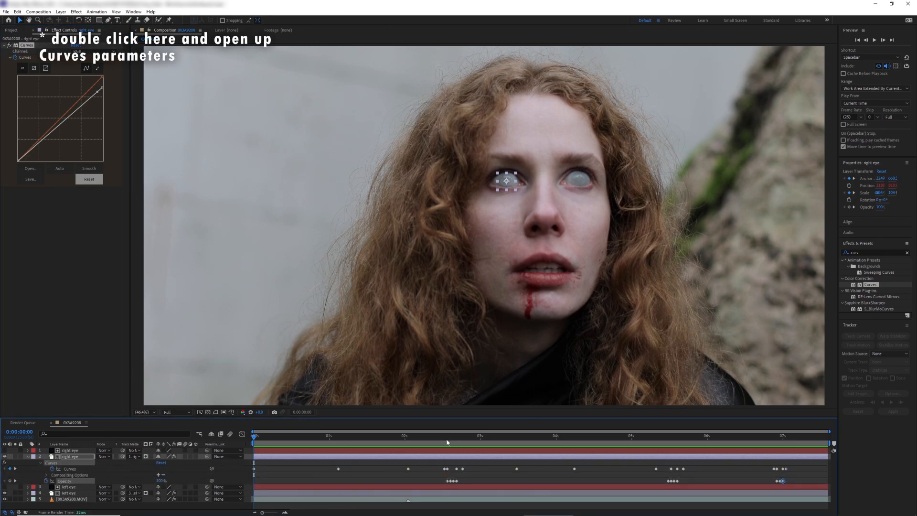
pyautogui.moveTo(447, 442); pyautogui.dragTo(477, 439)
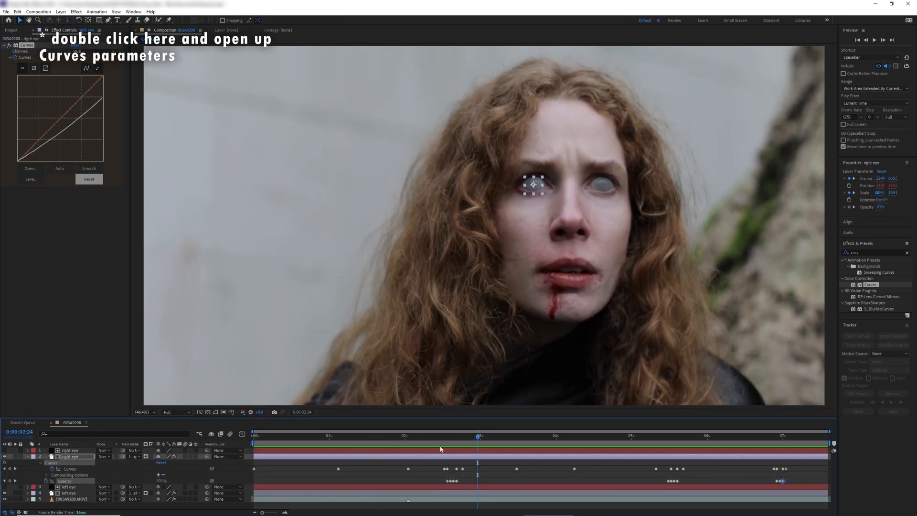
pyautogui.click(47, 475)
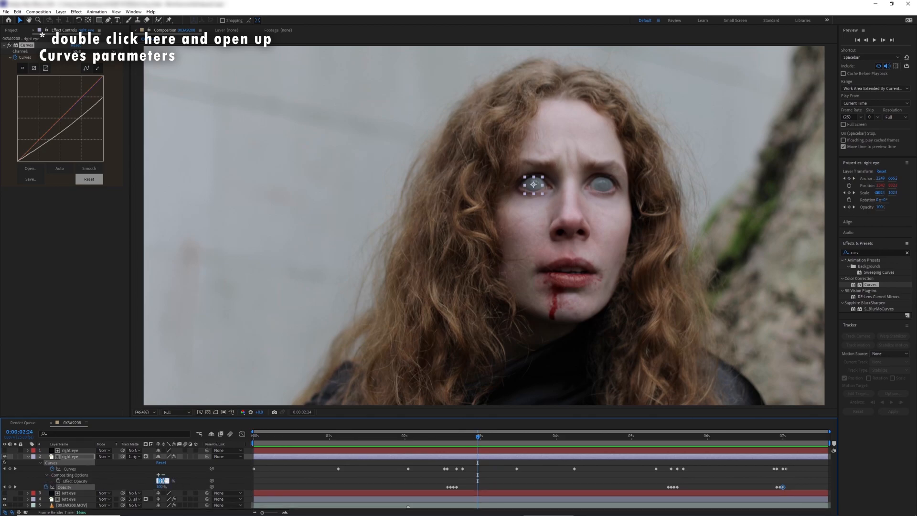
pyautogui.write('70')
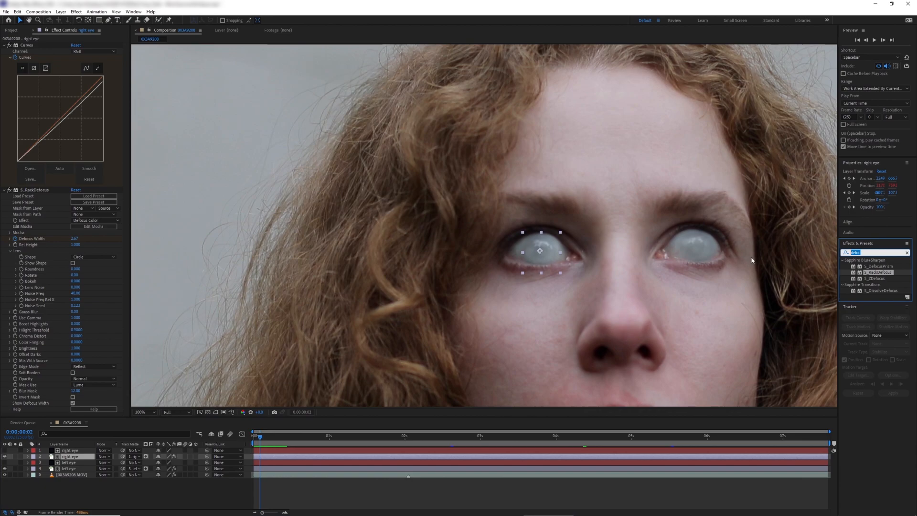
# - Apply Match Grain to the right eye still with the original footage as noise source and Final Output viewing mode, and expand its Tweaking settings
pyautogui.write('match g')
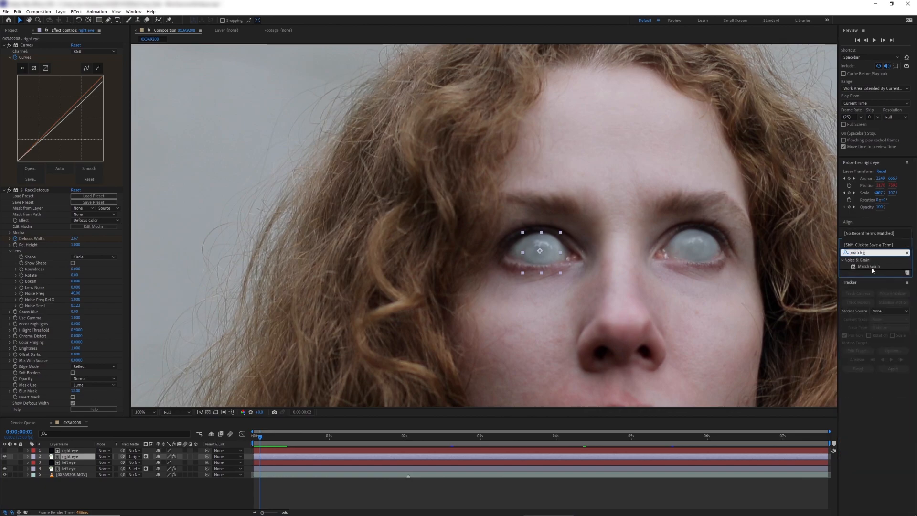
pyautogui.doubleClick(870, 266)
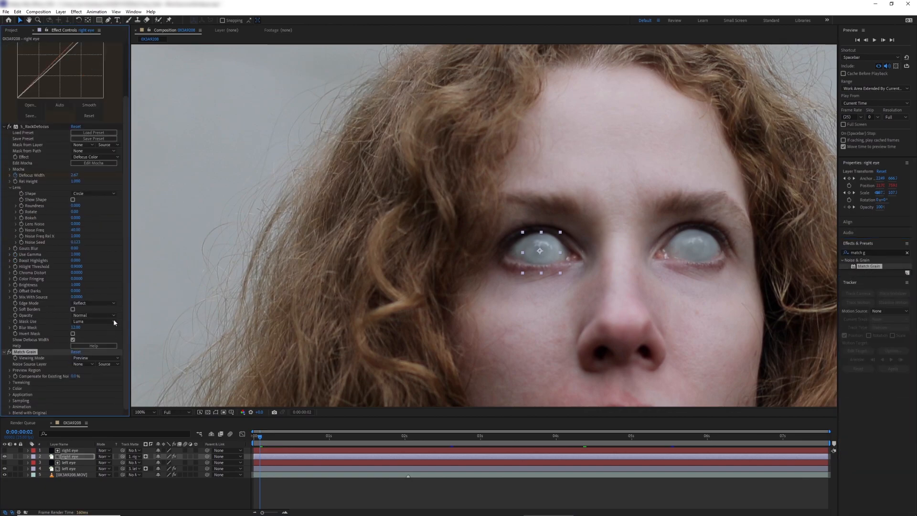
pyautogui.click(86, 364)
pyautogui.click(98, 415)
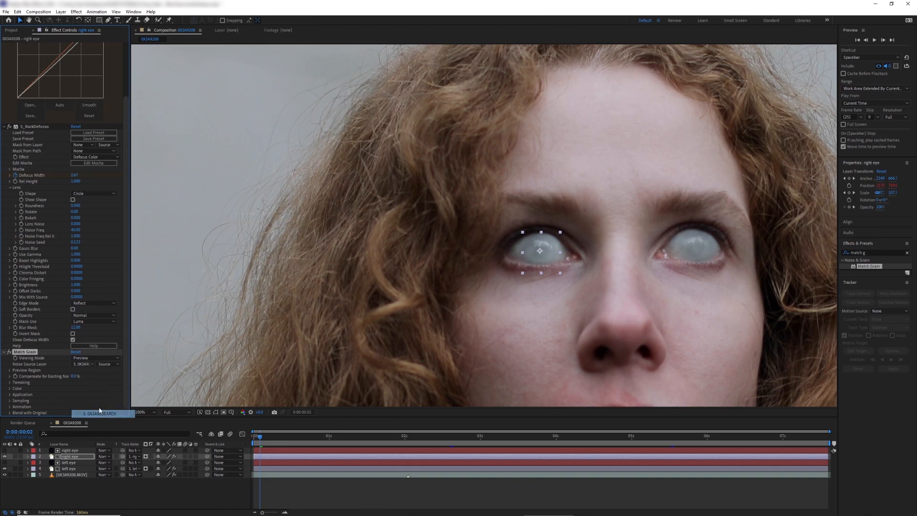
pyautogui.click(95, 357)
pyautogui.click(84, 398)
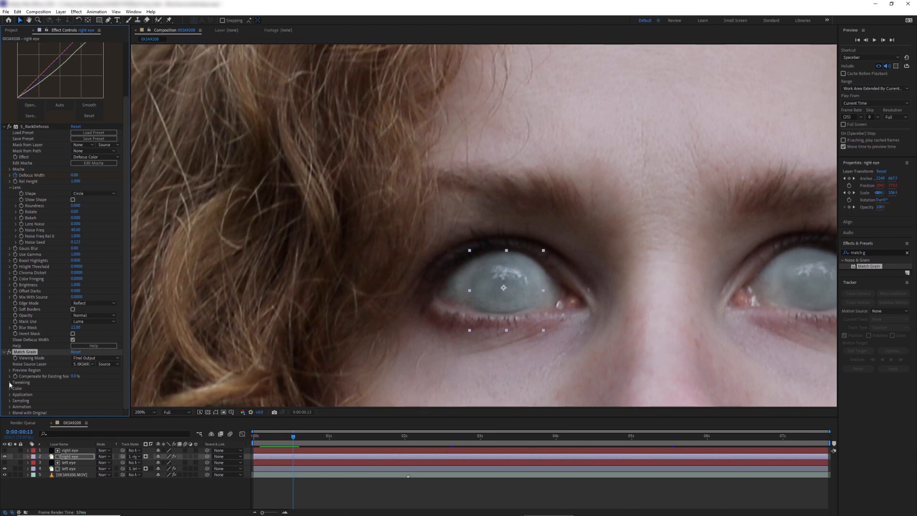
pyautogui.click(10, 382)
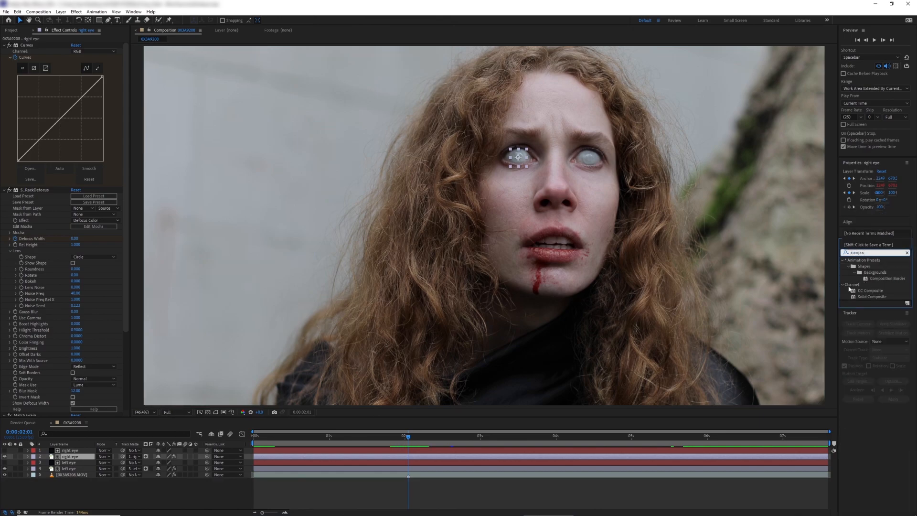
# - Apply CC Composite to the right eye still with the original footage as top layer and Exclusion as transfer mode
pyautogui.click(870, 290)
pyautogui.doubleClick(869, 291)
pyautogui.click(84, 394)
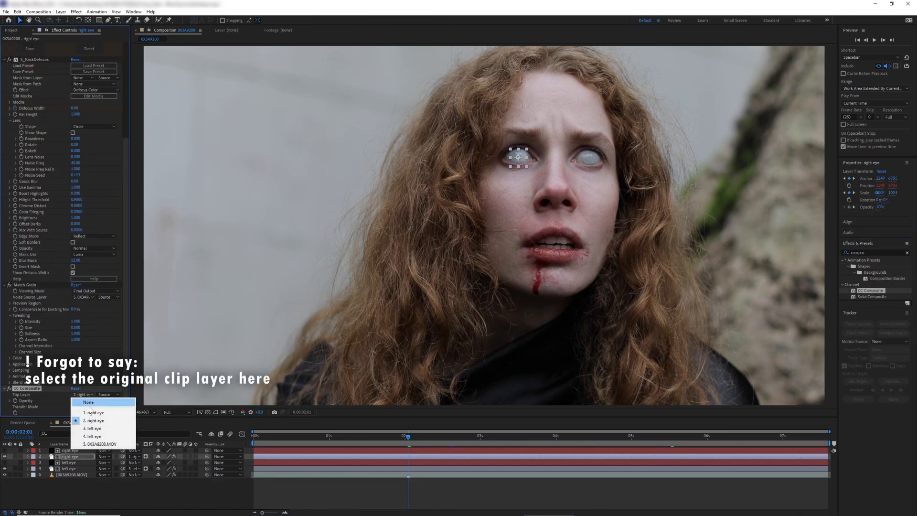
pyautogui.click(101, 444)
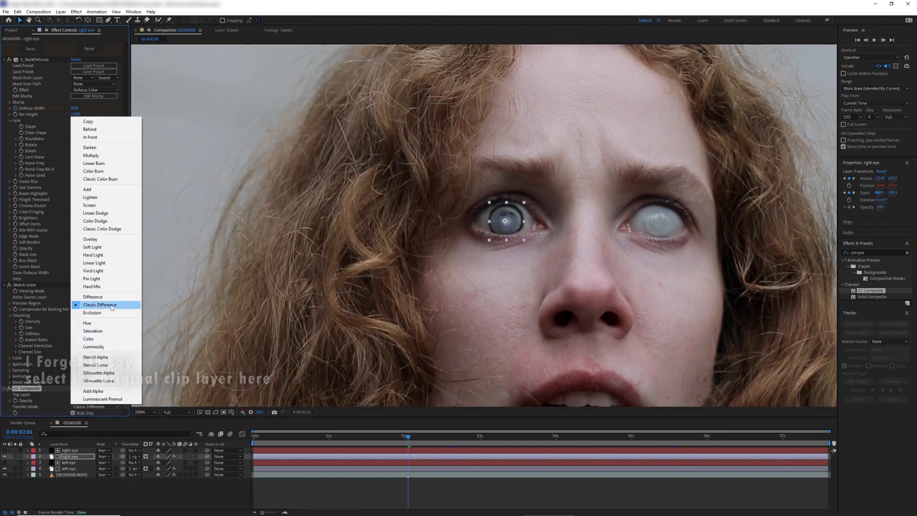
pyautogui.click(109, 314)
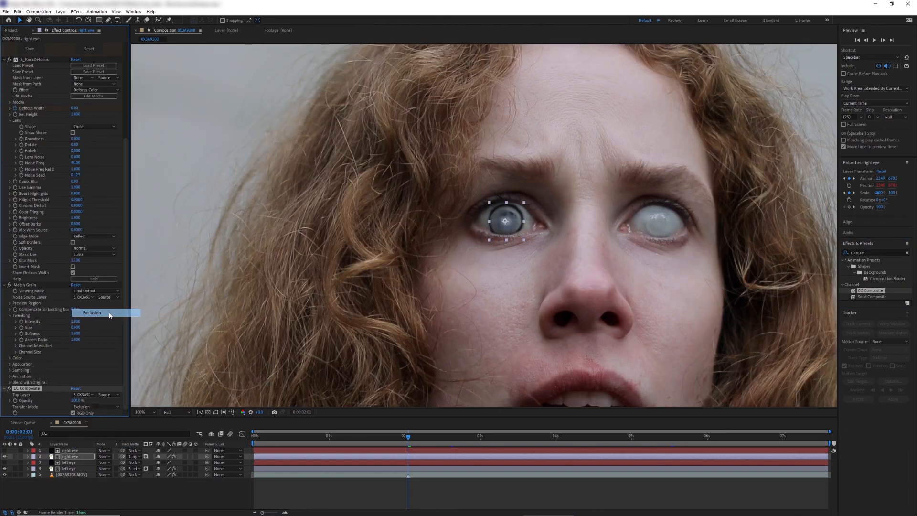
pyautogui.moveTo(40, 400); pyautogui.dragTo(26, 400)
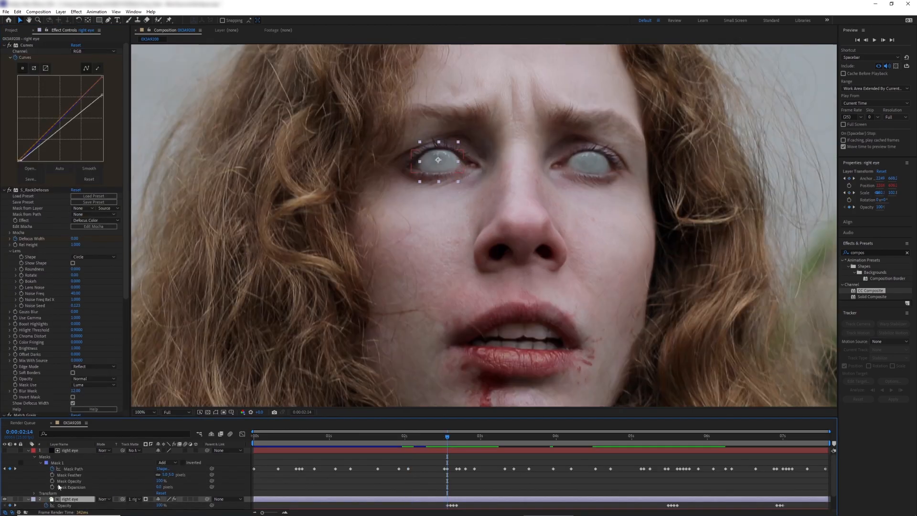
# - Keyframe the right eye mask's Mask Feather at 0:00:02:13 and 0:00:02:20, on either side of the blink
pyautogui.moveTo(447, 441); pyautogui.dragTo(444, 441)
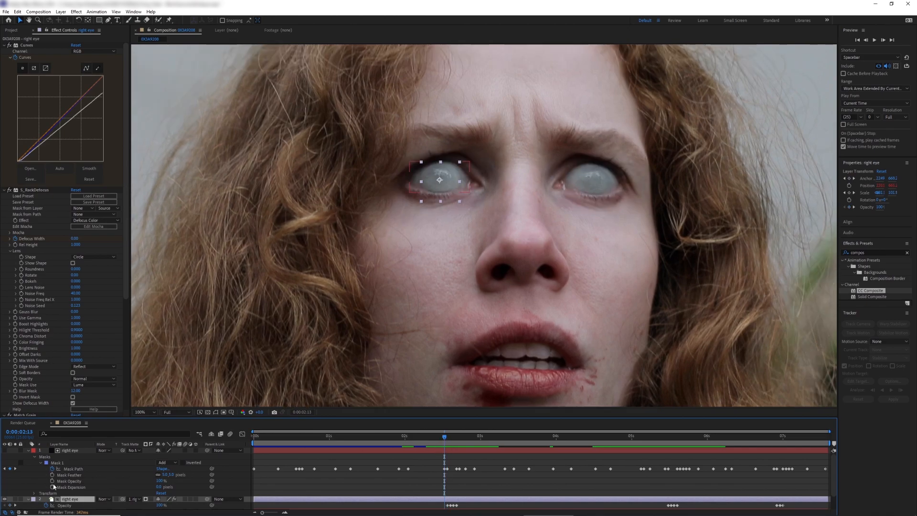
pyautogui.click(89, 469)
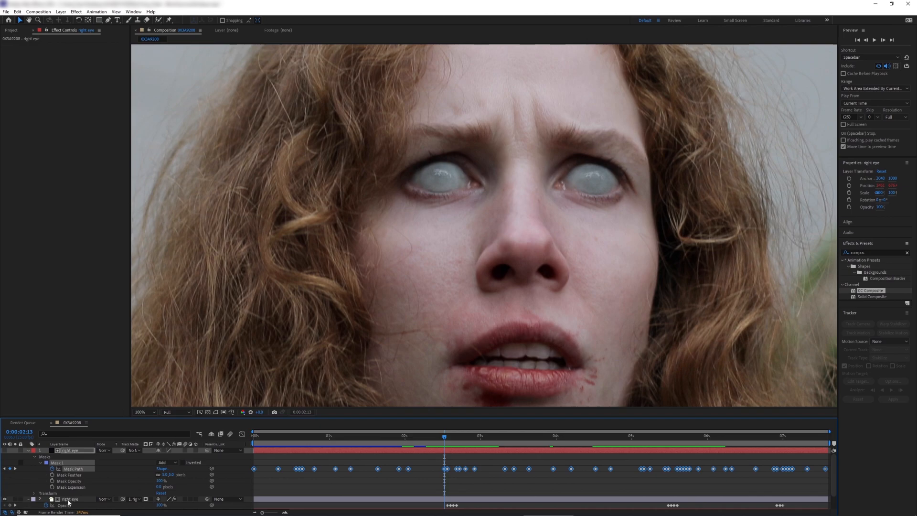
pyautogui.click(52, 475)
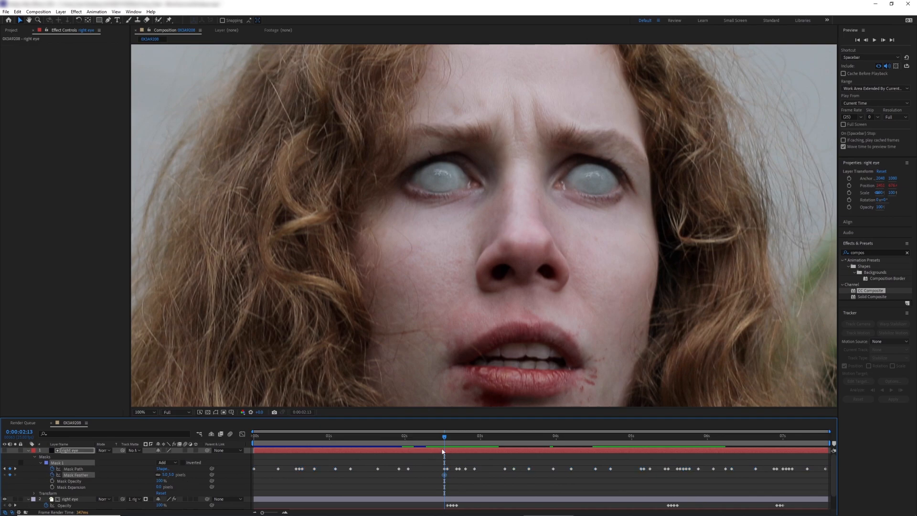
pyautogui.moveTo(446, 442); pyautogui.dragTo(466, 448)
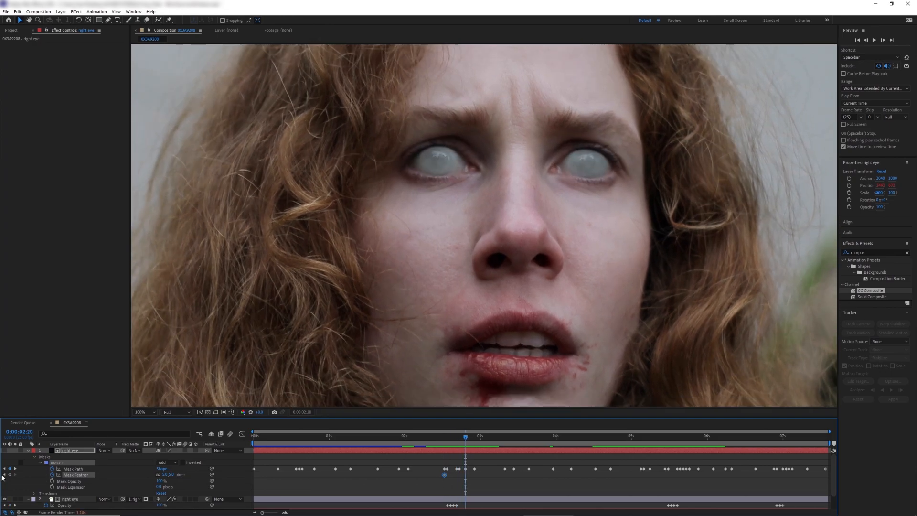
pyautogui.click(10, 474)
# - Increase the right eye mask's Mask Feather at 0:00:02:14 and 0:00:02:17, and adjust it at 0:00:02:18 to soften the eyelid edge
pyautogui.click(446, 438)
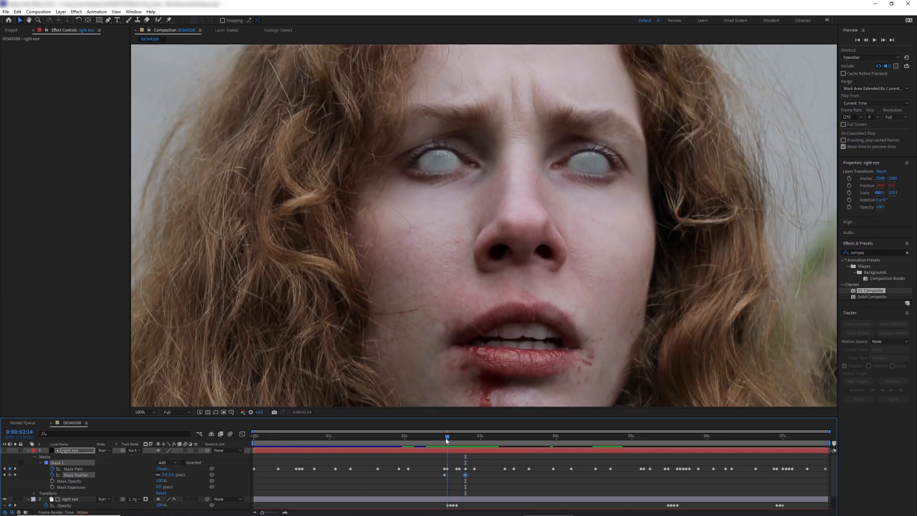
pyautogui.moveTo(164, 474); pyautogui.dragTo(169, 474)
pyautogui.moveTo(447, 444); pyautogui.dragTo(457, 445)
pyautogui.moveTo(166, 475); pyautogui.dragTo(175, 475)
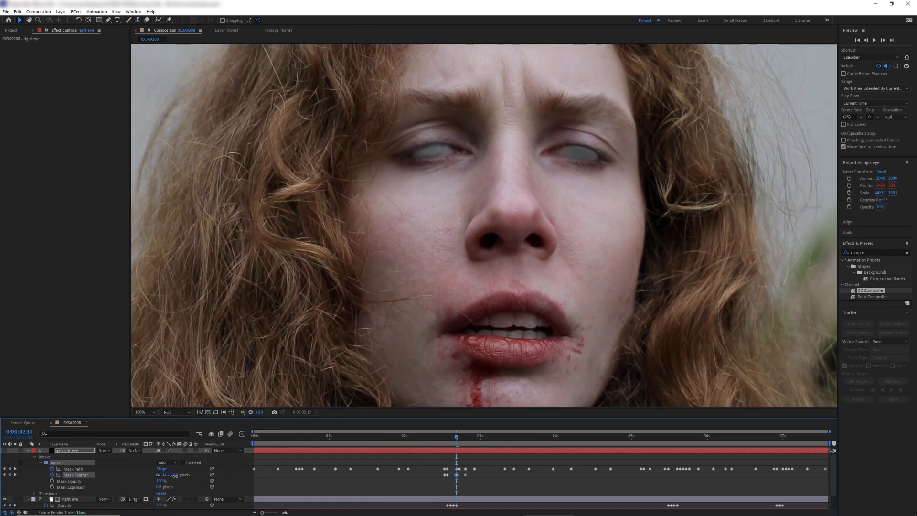
pyautogui.moveTo(454, 443); pyautogui.dragTo(461, 441)
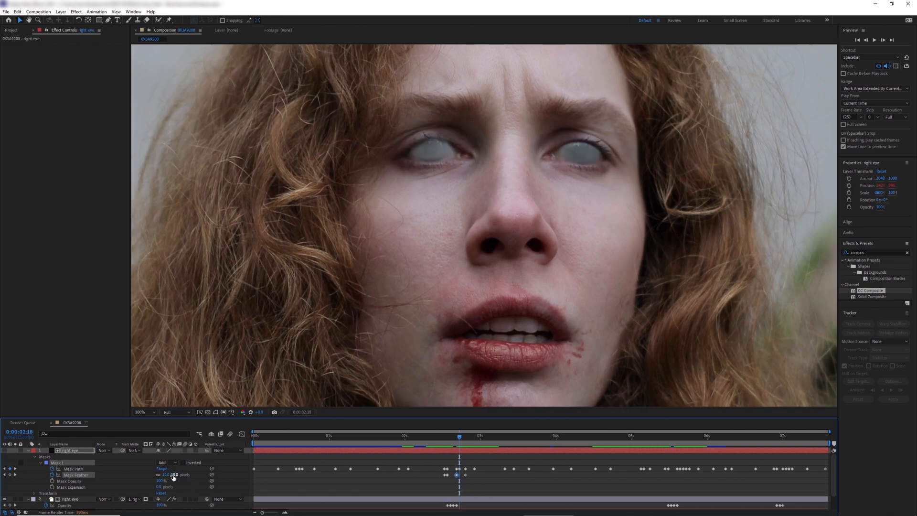
pyautogui.moveTo(173, 476); pyautogui.dragTo(170, 475)
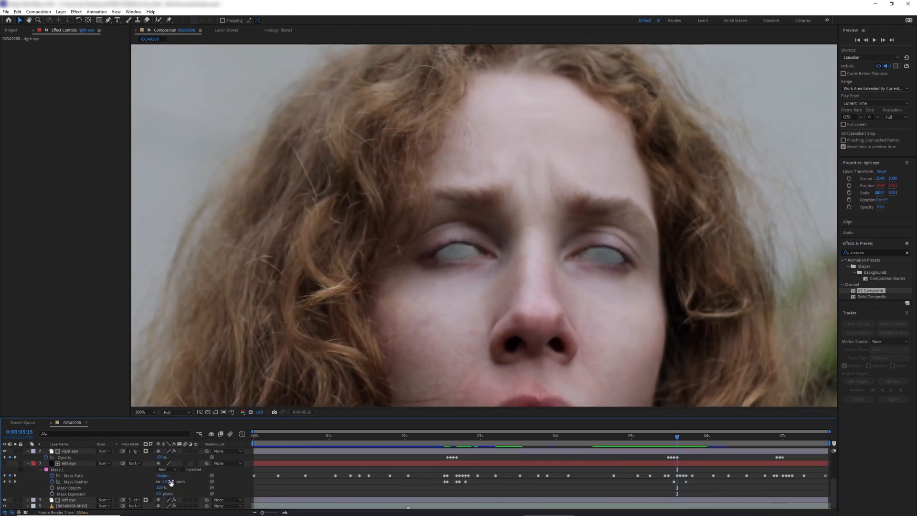
# - Set the left eye mask's Mask Feather at 0:00:05:15 and go through the following blink around 0:00:07:00
pyautogui.click(171, 482)
pyautogui.press('Return')
pyautogui.moveTo(677, 437); pyautogui.dragTo(778, 448)
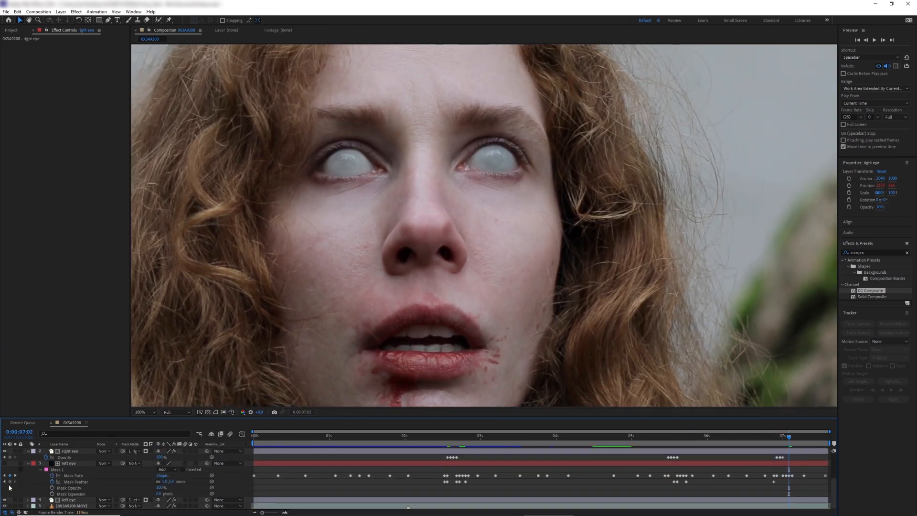
pyautogui.moveTo(785, 440); pyautogui.dragTo(782, 439)
pyautogui.moveTo(782, 436); pyautogui.dragTo(778, 436)
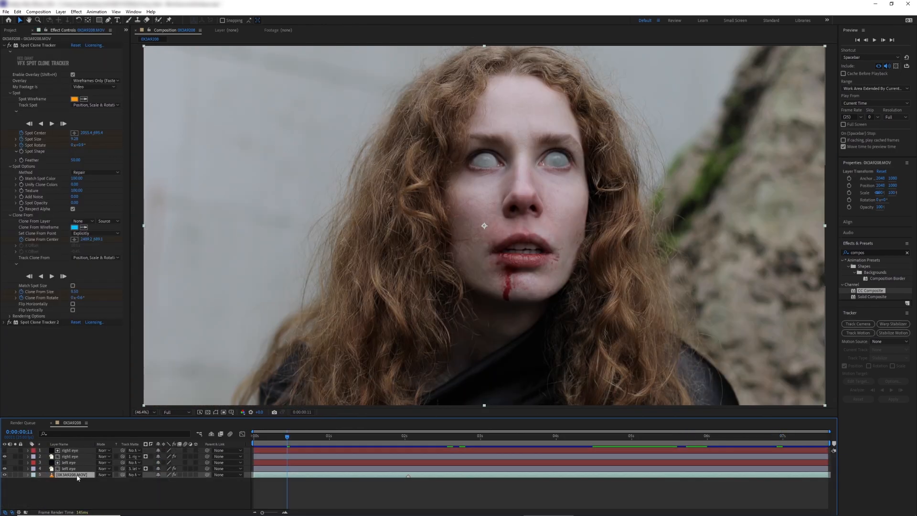
# - Place a duplicate of the footage layer above the eye layers and blur it with a Fast Box Blur
pyautogui.click(76, 475)
pyautogui.moveTo(76, 475); pyautogui.dragTo(77, 449)
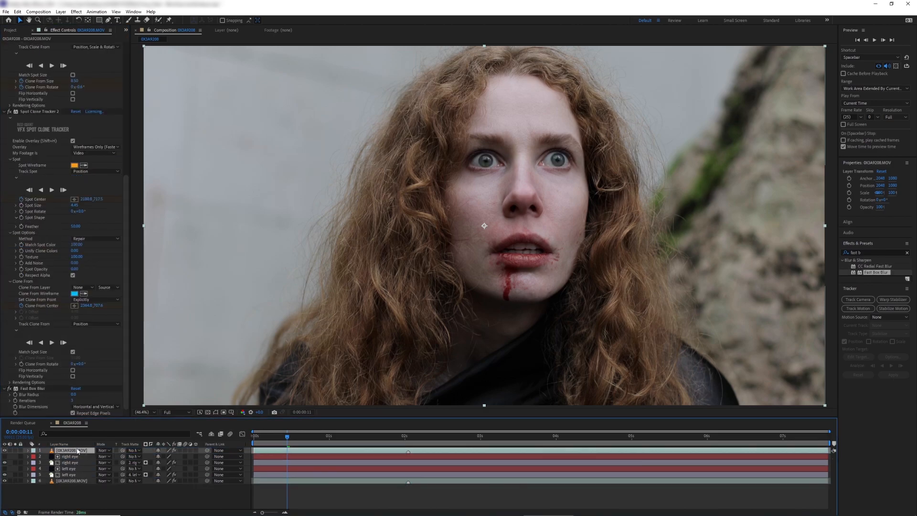
pyautogui.click(33, 389)
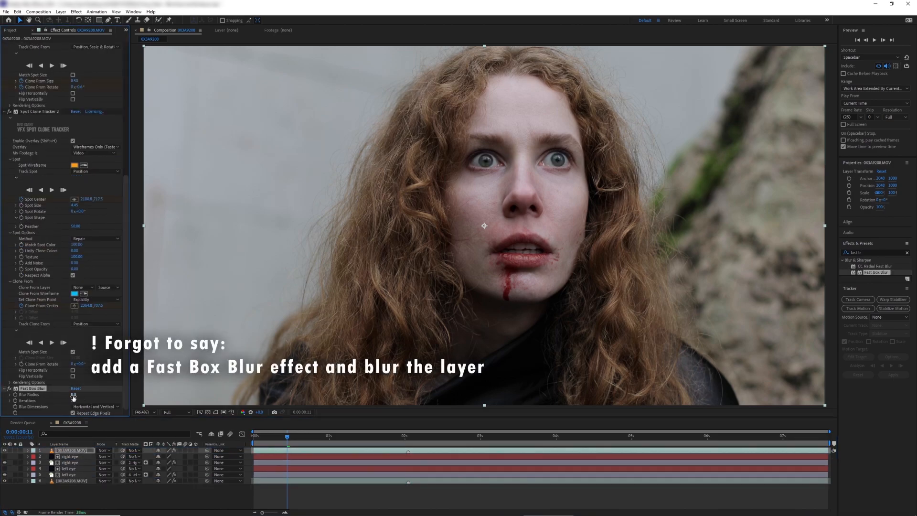
pyautogui.moveTo(76, 395); pyautogui.dragTo(76, 395)
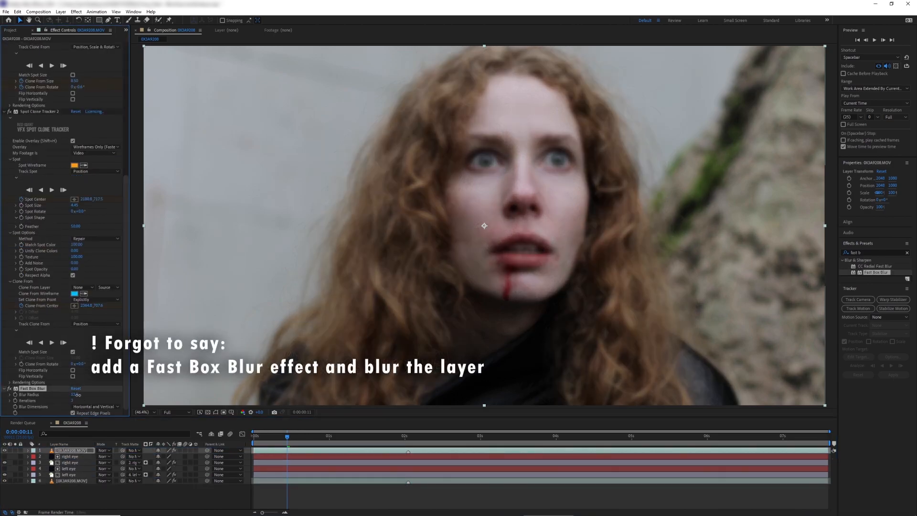
# - Duplicate the blurred footage layer and set the left eye layer as the lower copy's track matte and the right eye layer as the upper's
pyautogui.hotkey('ctrl', 'd')
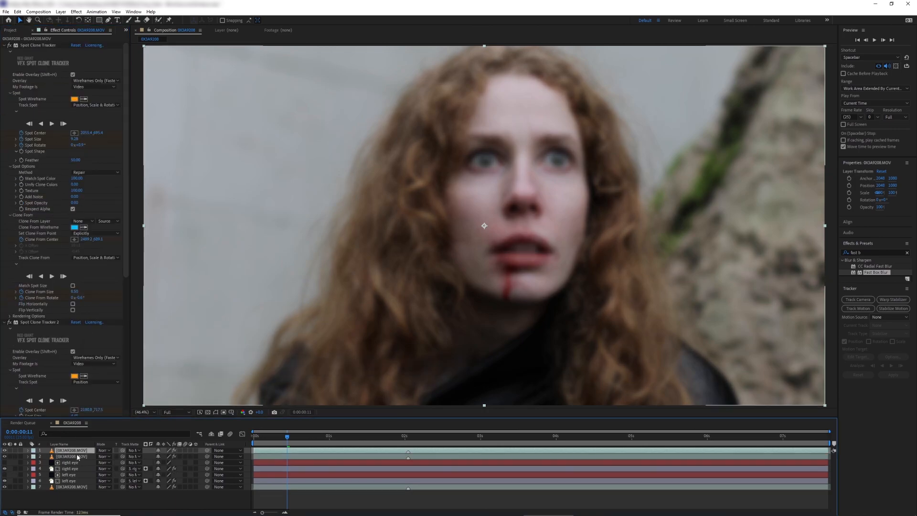
pyautogui.click(76, 456)
pyautogui.click(131, 456)
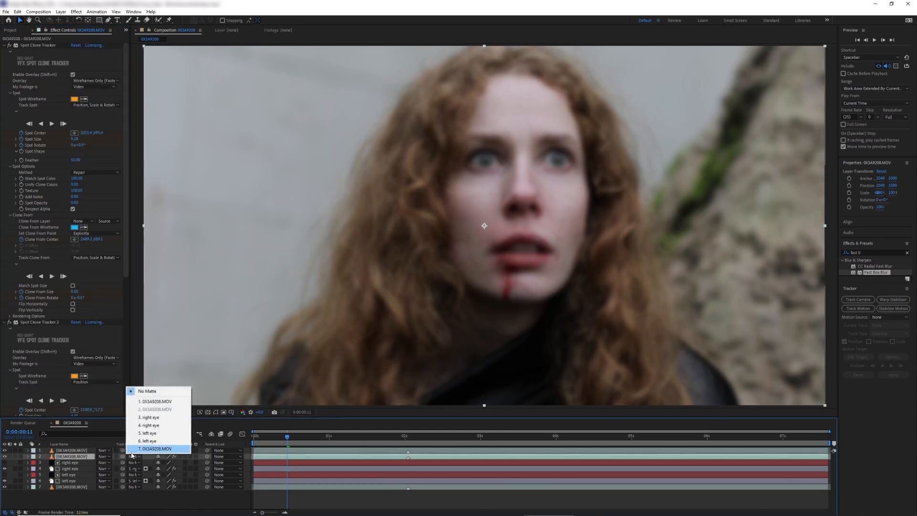
pyautogui.click(145, 432)
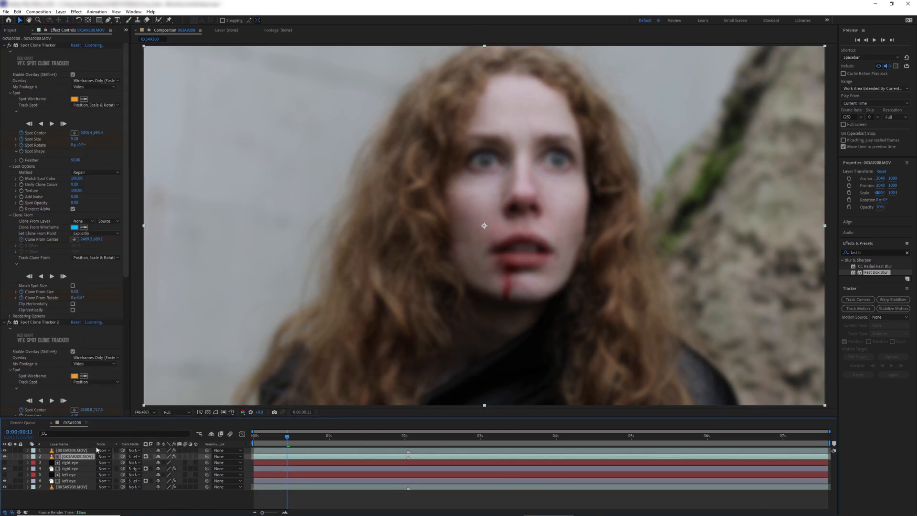
pyautogui.click(122, 451)
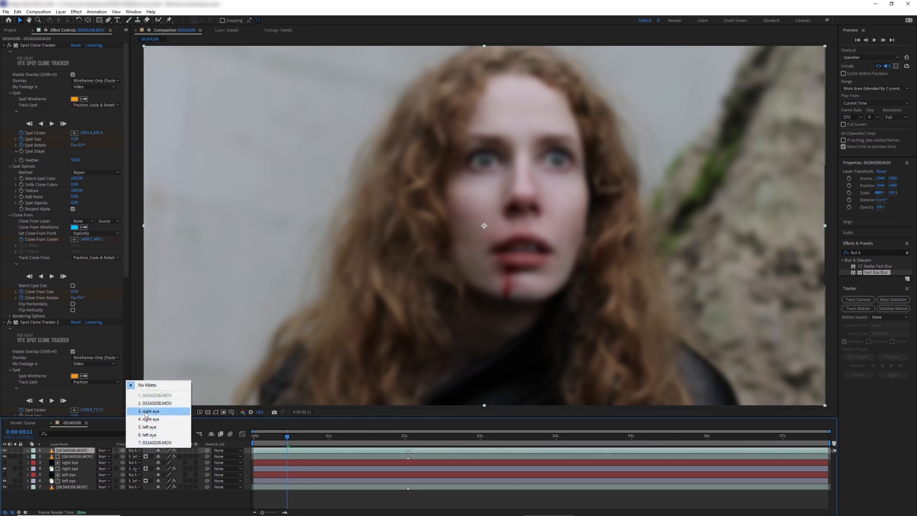
pyautogui.click(148, 412)
# - Set the blending mode of both blurred footage copies to Color
pyautogui.click(84, 457)
pyautogui.keyDown('shift'); pyautogui.click(89, 451); pyautogui.keyUp('shift')
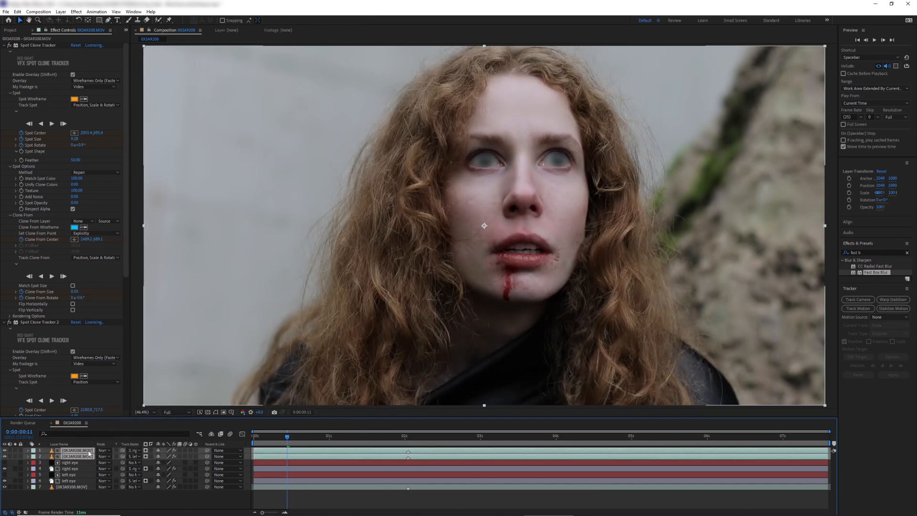
pyautogui.click(104, 450)
pyautogui.click(117, 383)
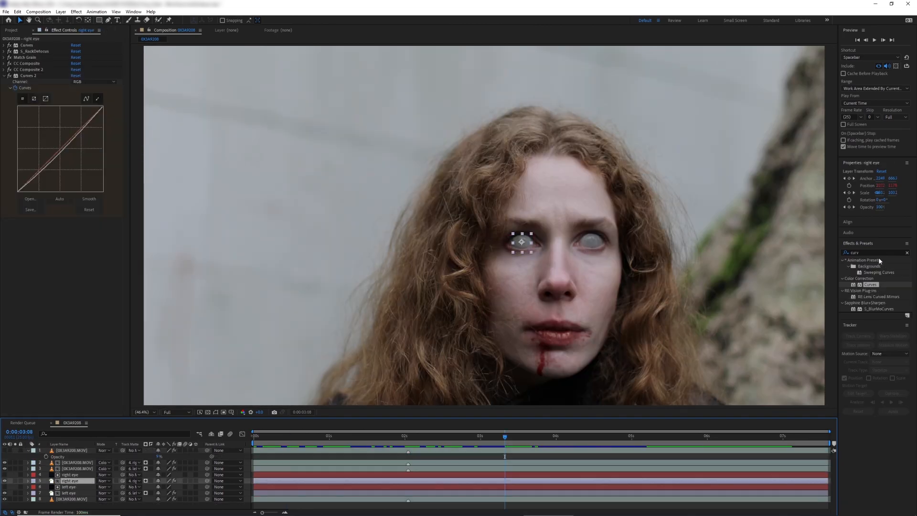
# - Add an Unsharp Mask effect to the right eye layer, placed between the first Curves and S_RackDefocus
pyautogui.click(854, 252)
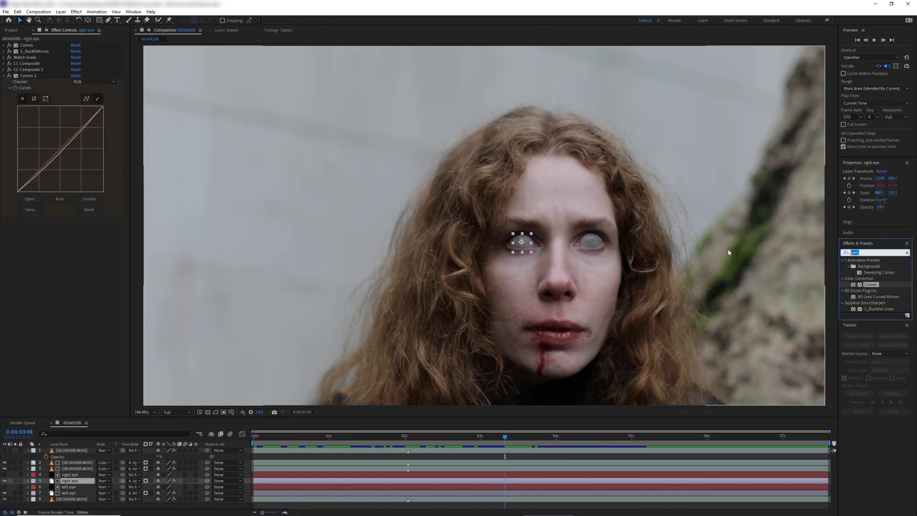
pyautogui.write('unsha')
pyautogui.doubleClick(869, 266)
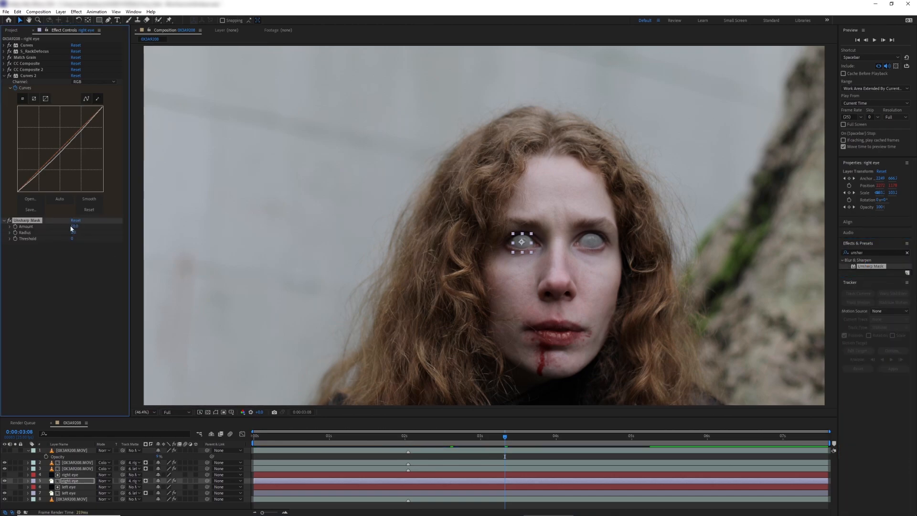
pyautogui.doubleClick(13, 220)
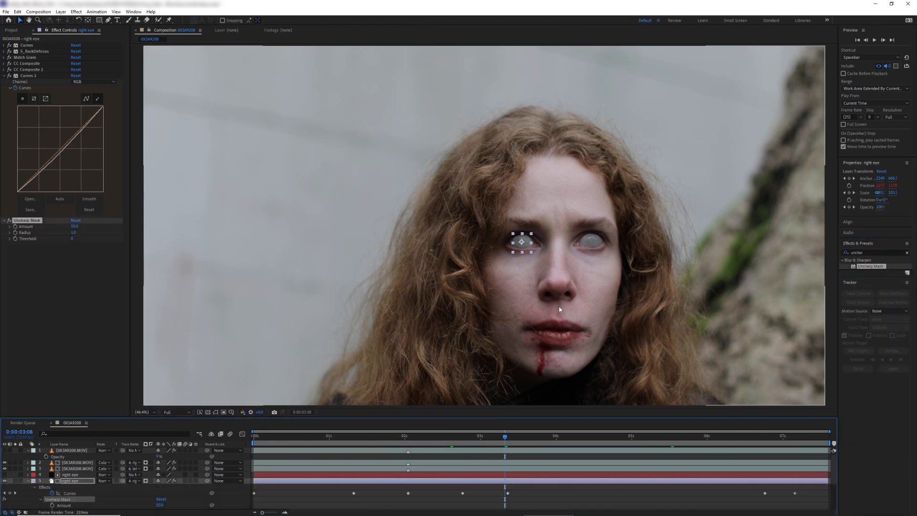
pyautogui.scroll(2, 559, 307)
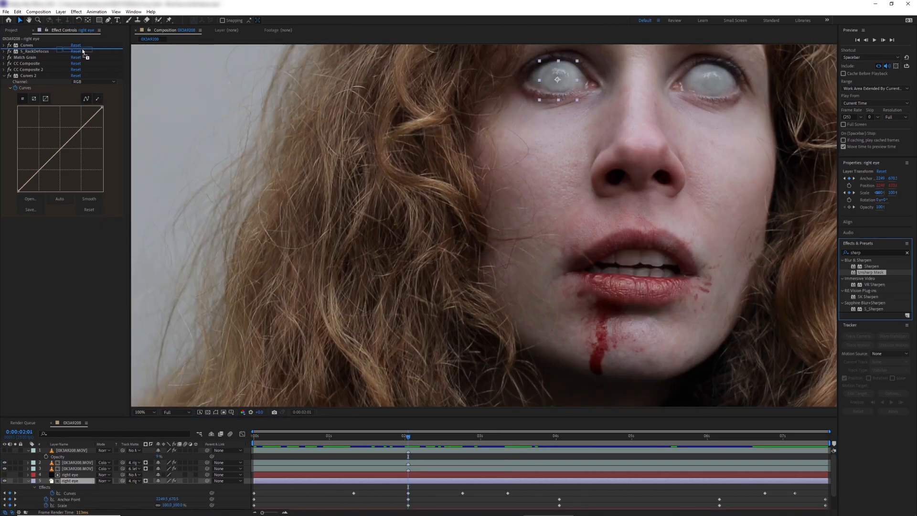
pyautogui.moveTo(27, 220); pyautogui.dragTo(56, 59)
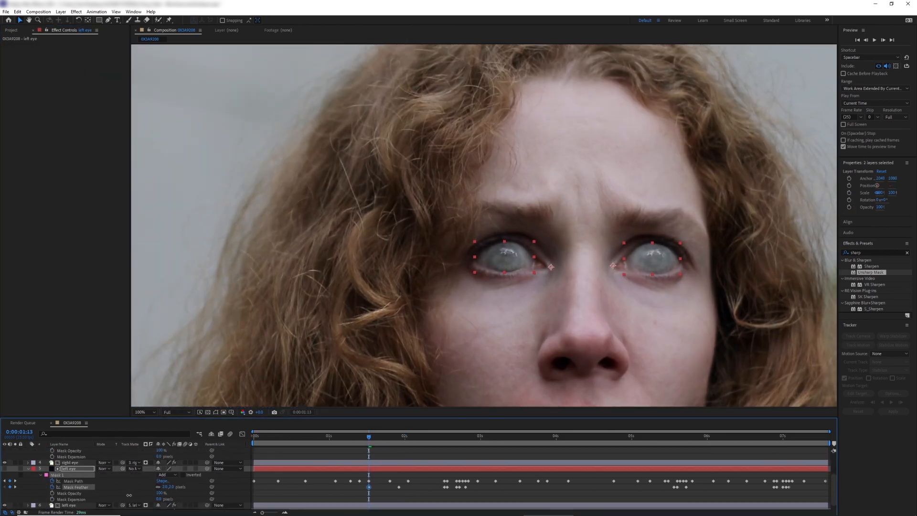
# - Adjust the keyframed Mask Feather of both eye masks together at 0:00:01:13 and 0:00:00:08
pyautogui.moveTo(129, 495); pyautogui.dragTo(125, 495)
pyautogui.click(331, 436)
pyautogui.click(279, 436)
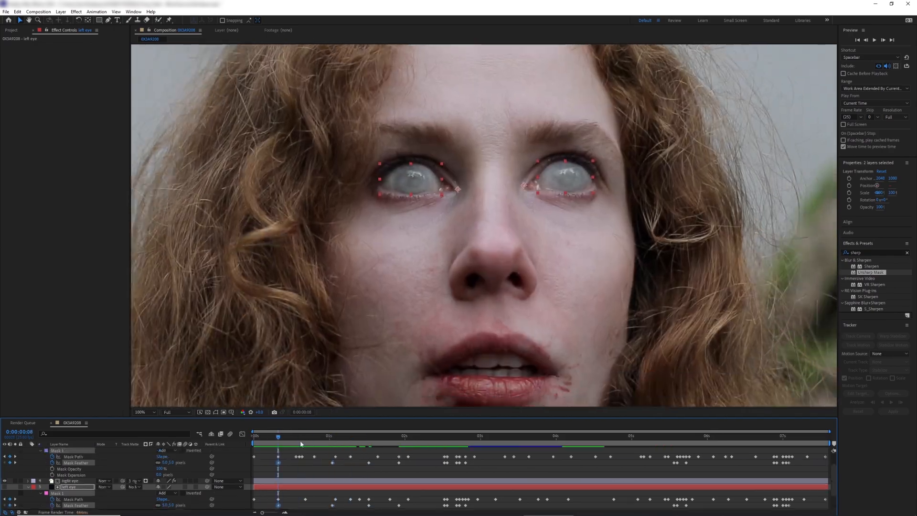
pyautogui.scroll(3, 301, 477)
# - Set the Mask Feather of both eye masks at 0:00:07:14, near the end of the clip
pyautogui.click(447, 437)
pyautogui.moveTo(447, 437); pyautogui.dragTo(826, 445)
pyautogui.click(171, 479)
pyautogui.press('Return')
pyautogui.click(168, 481)
pyautogui.press('Return')
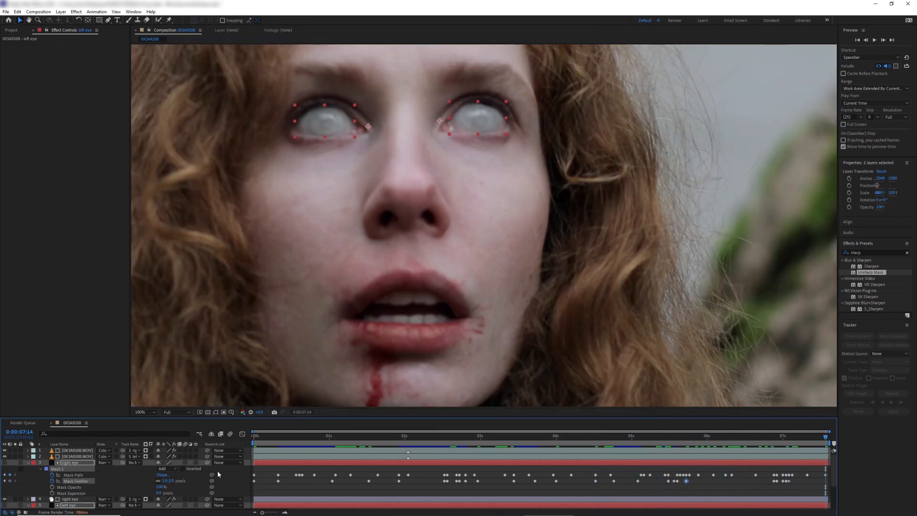
# - Increase the Mask Expansion of the eye masks and preview the composite from the start
pyautogui.click(204, 474)
pyautogui.moveTo(167, 481)
pyautogui.mouseDown()
pyautogui.moveTo(204, 473)
pyautogui.moveTo(167, 495)
pyautogui.mouseUp()
pyautogui.moveTo(825, 437); pyautogui.dragTo(231, 446)
pyautogui.hotkey('shift', '/')
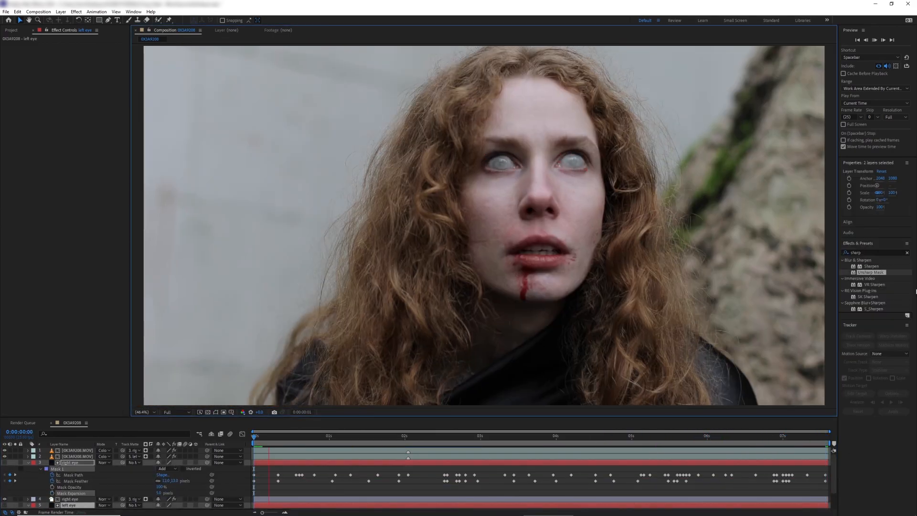
pyautogui.press('space')
pyautogui.click(386, 437)
pyautogui.hotkey('ctrl', 'z')
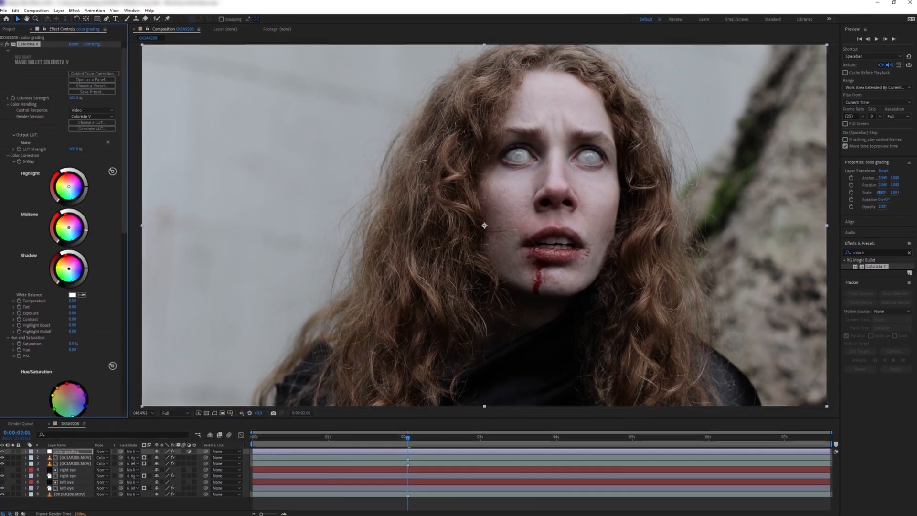